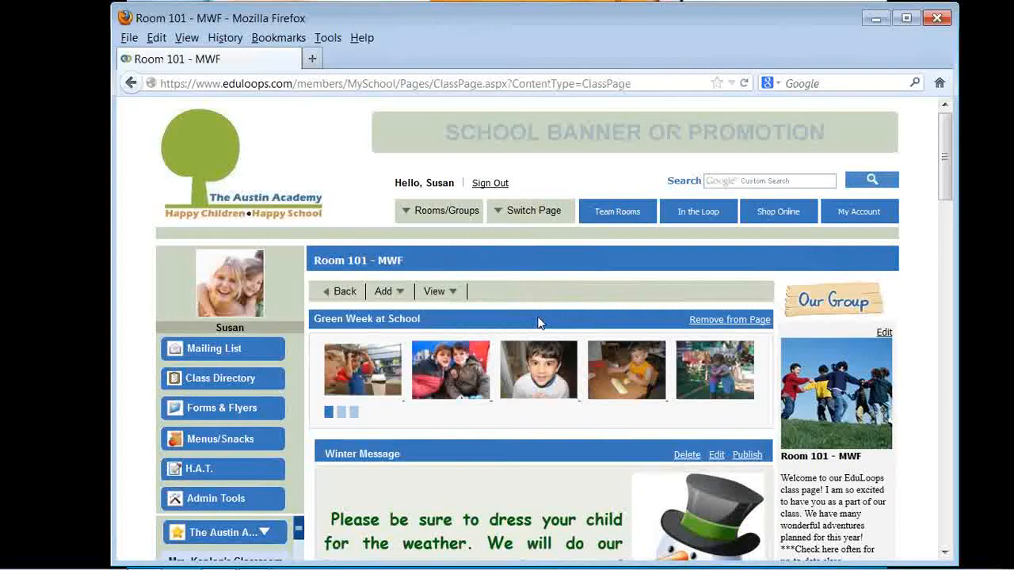
# - Add a new text item to the class page using the Our Week 1 template
pyautogui.click(385, 293)
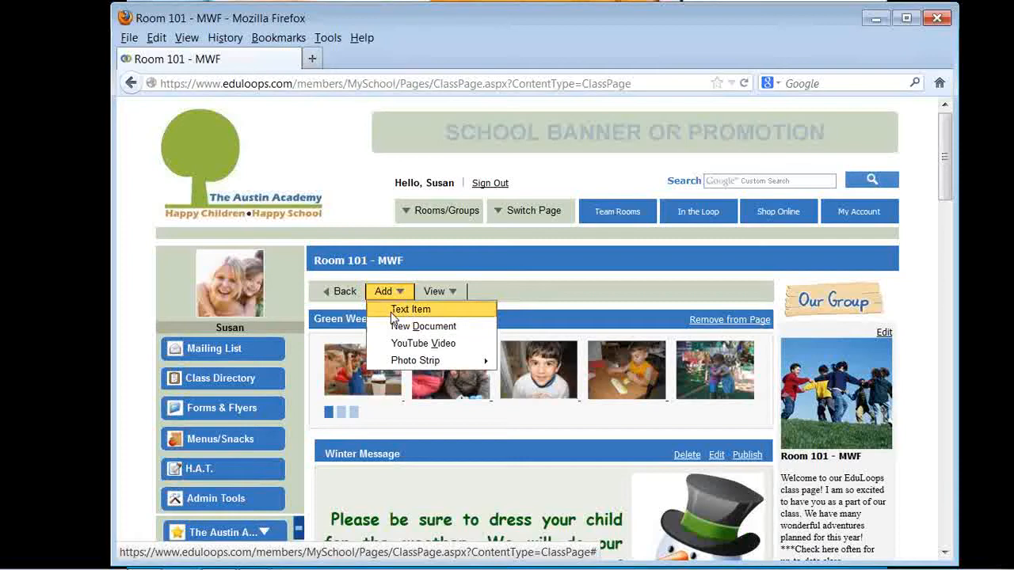
pyautogui.click(394, 312)
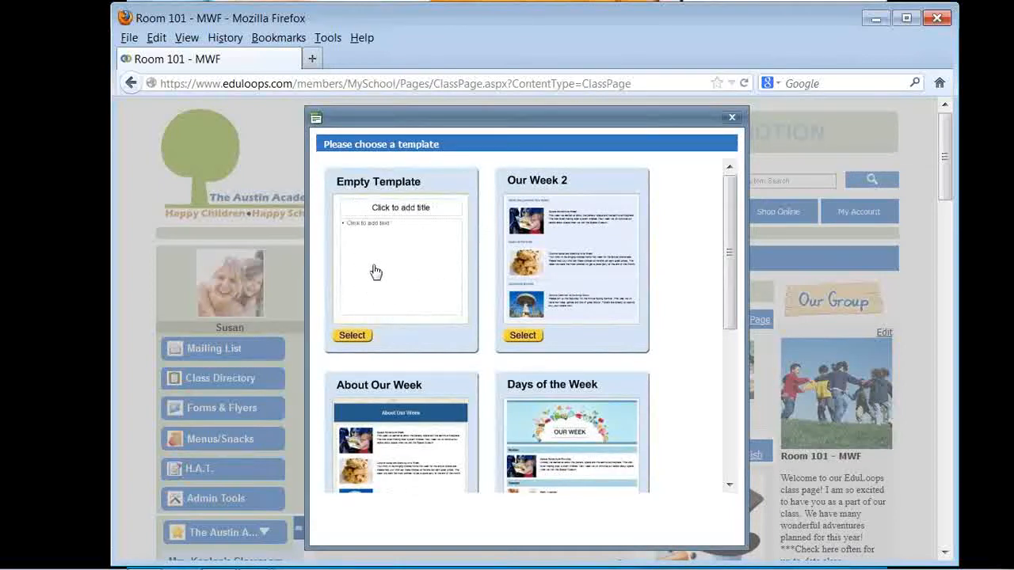
pyautogui.moveTo(728, 242); pyautogui.dragTo(694, 391)
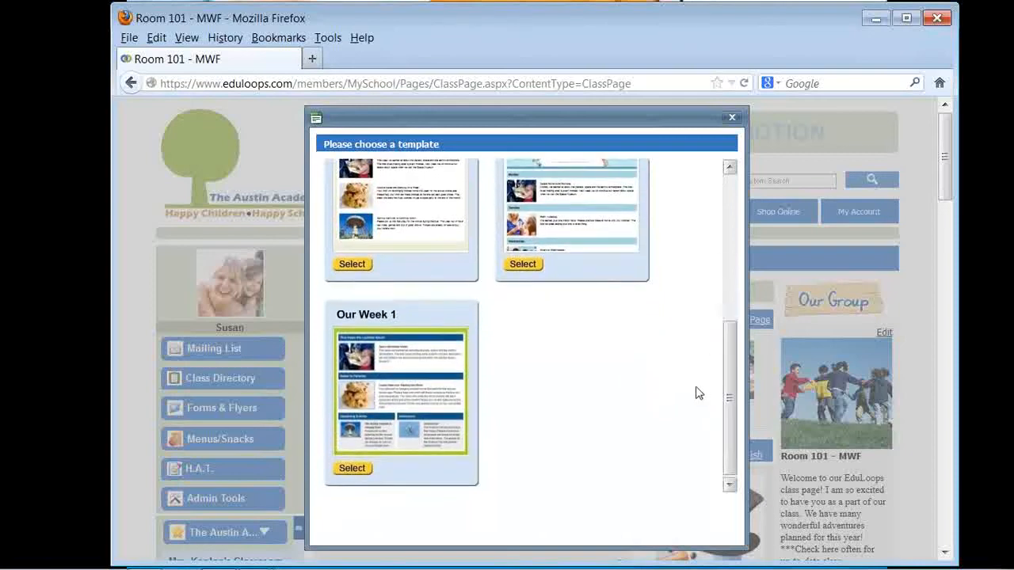
pyautogui.click(352, 469)
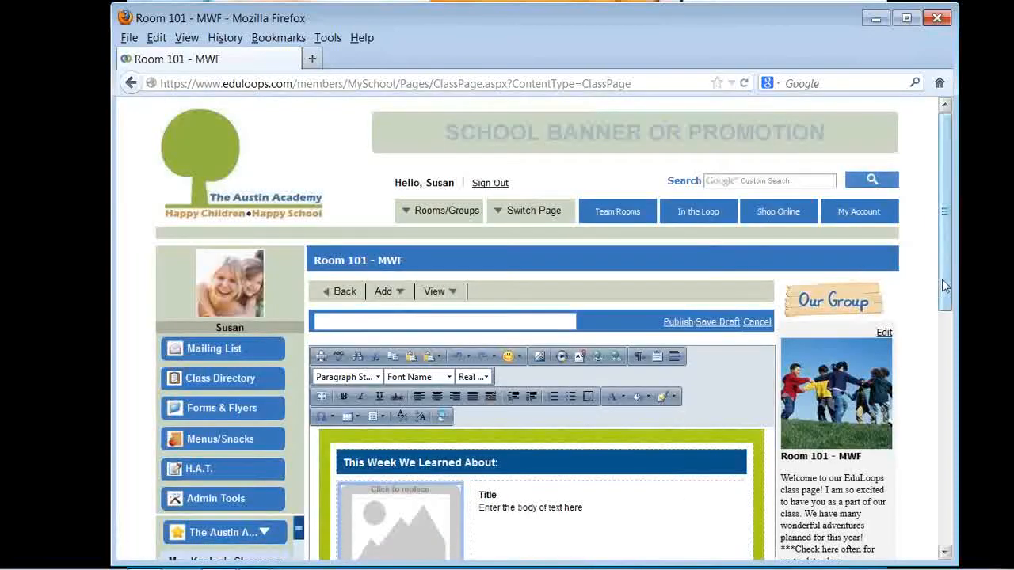
# - Title the new text item "Newsletter Demo"
pyautogui.moveTo(942, 281); pyautogui.dragTo(941, 363)
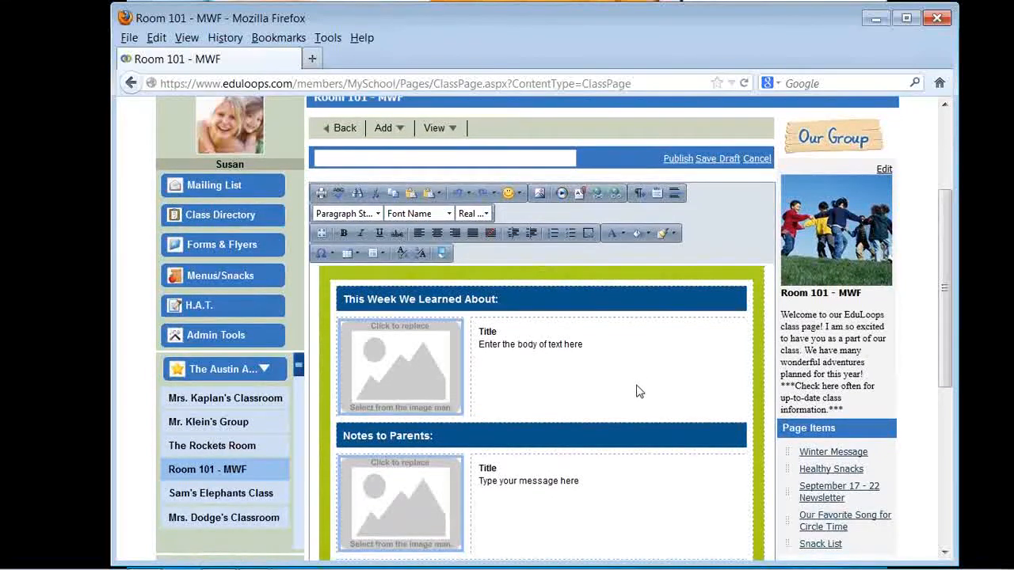
pyautogui.click(345, 157)
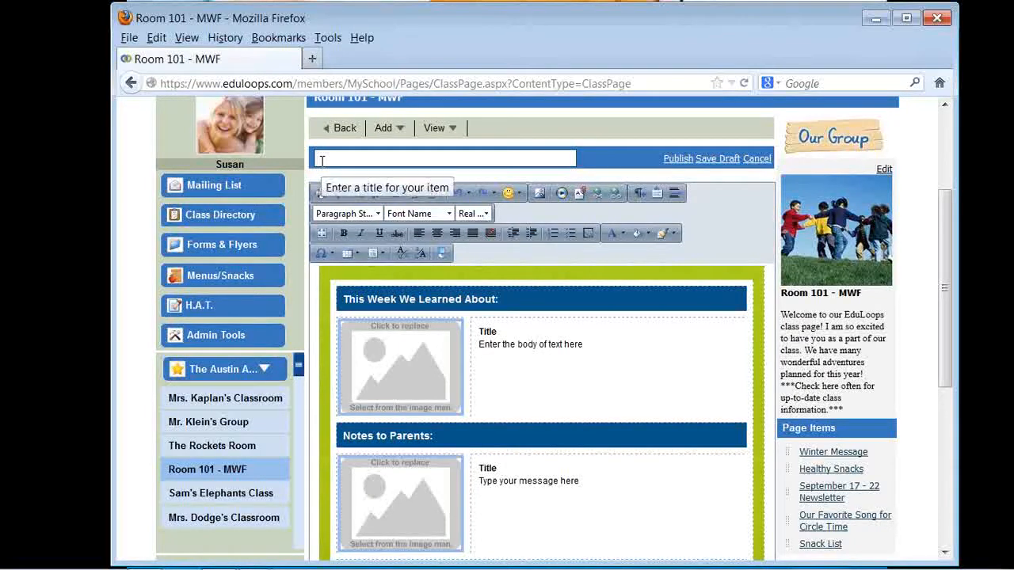
pyautogui.write('Ne')
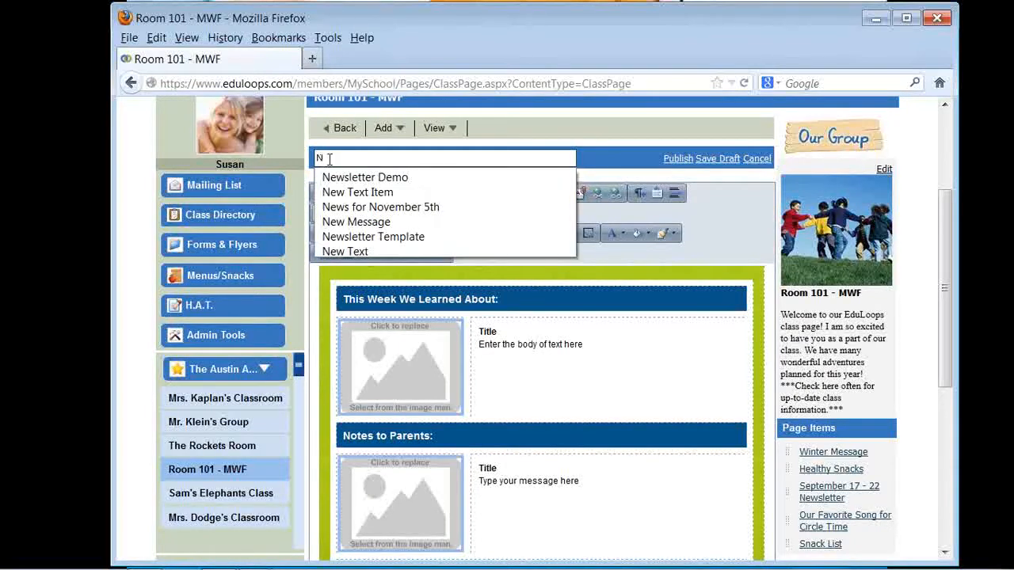
pyautogui.click(341, 172)
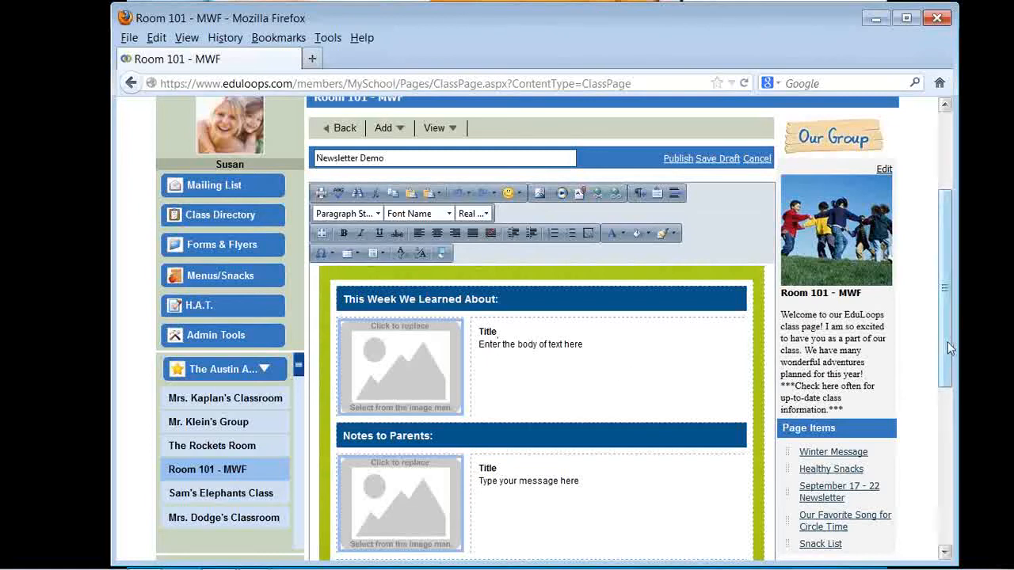
# - Shorten the "This Week We Learned About:" section heading to "This Week:"
pyautogui.moveTo(947, 341); pyautogui.dragTo(944, 373)
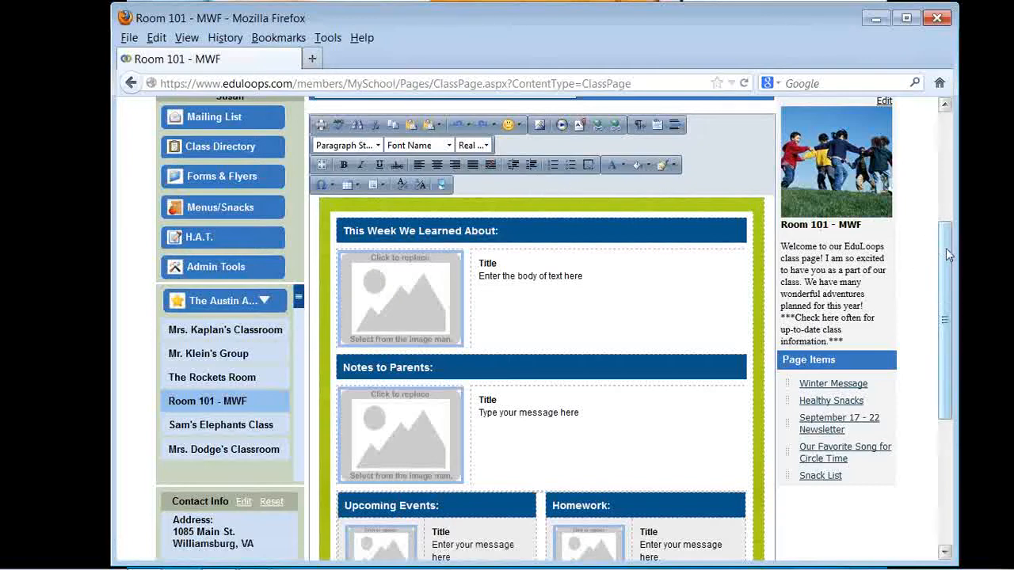
pyautogui.moveTo(946, 251); pyautogui.dragTo(938, 239)
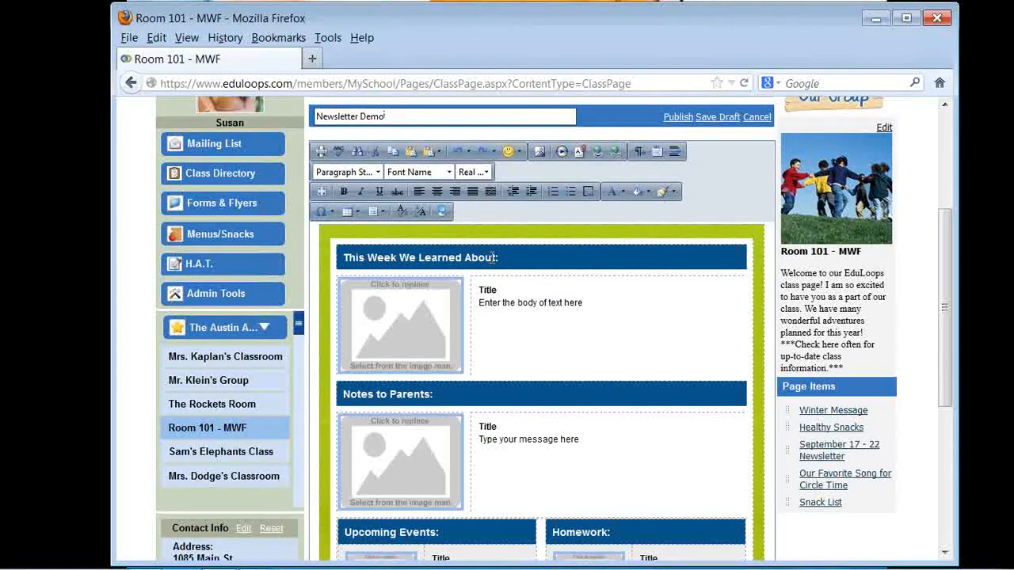
pyautogui.moveTo(496, 258); pyautogui.dragTo(397, 254)
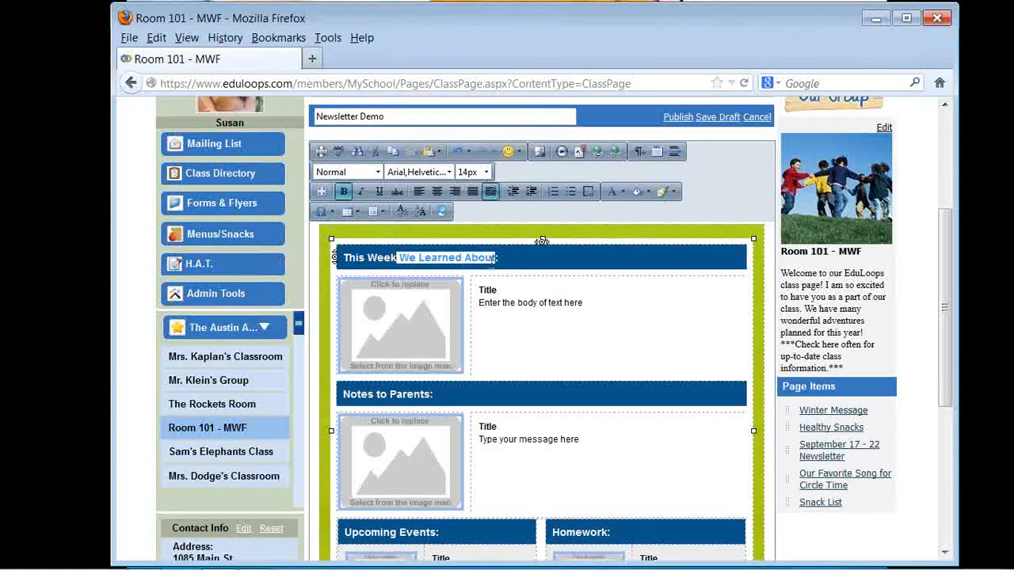
pyautogui.press('Delete')
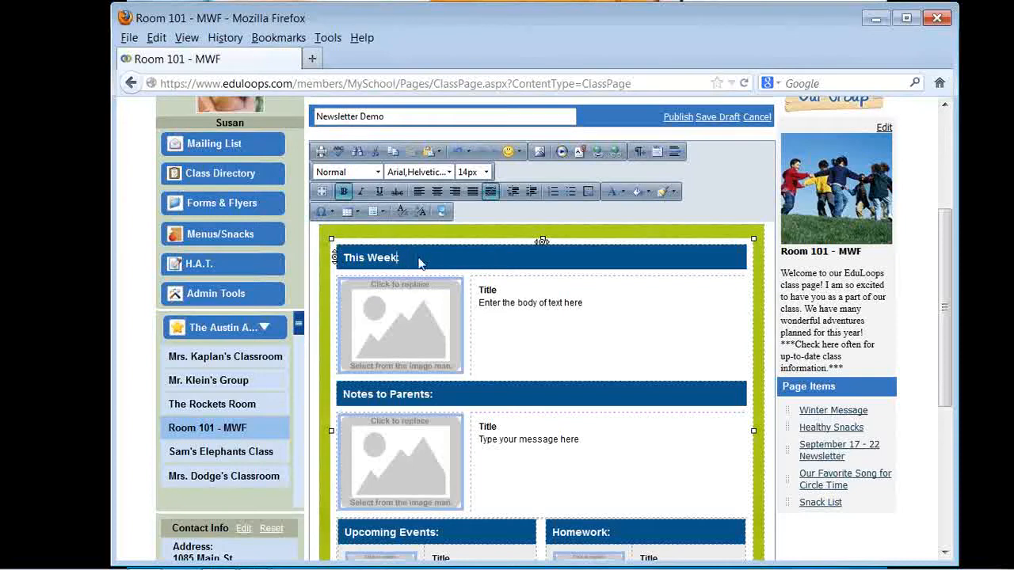
# - Open the Image Manager for the This Week image placeholder and go to the Animals folder in General_clipart
pyautogui.click(432, 323)
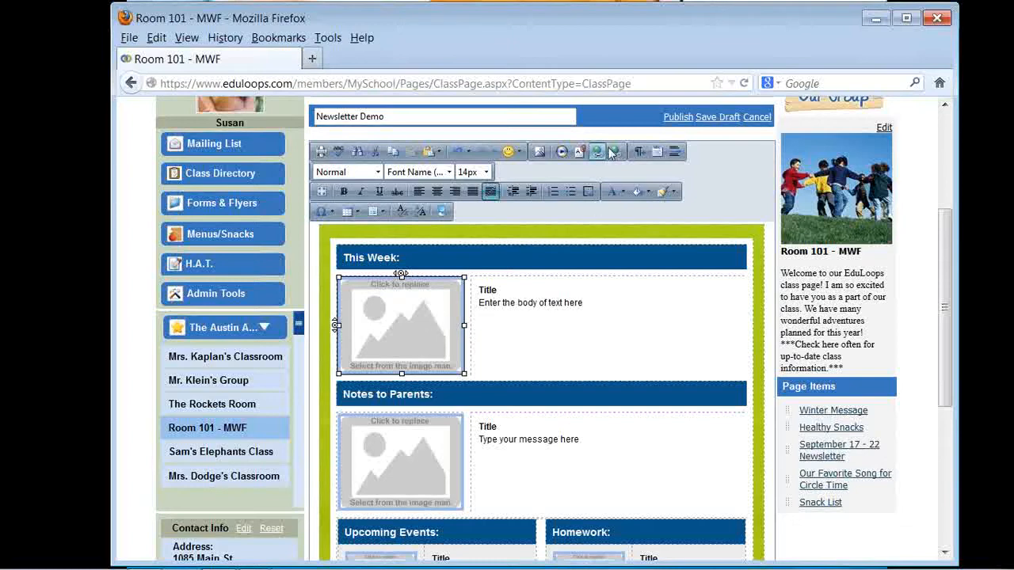
pyautogui.click(541, 153)
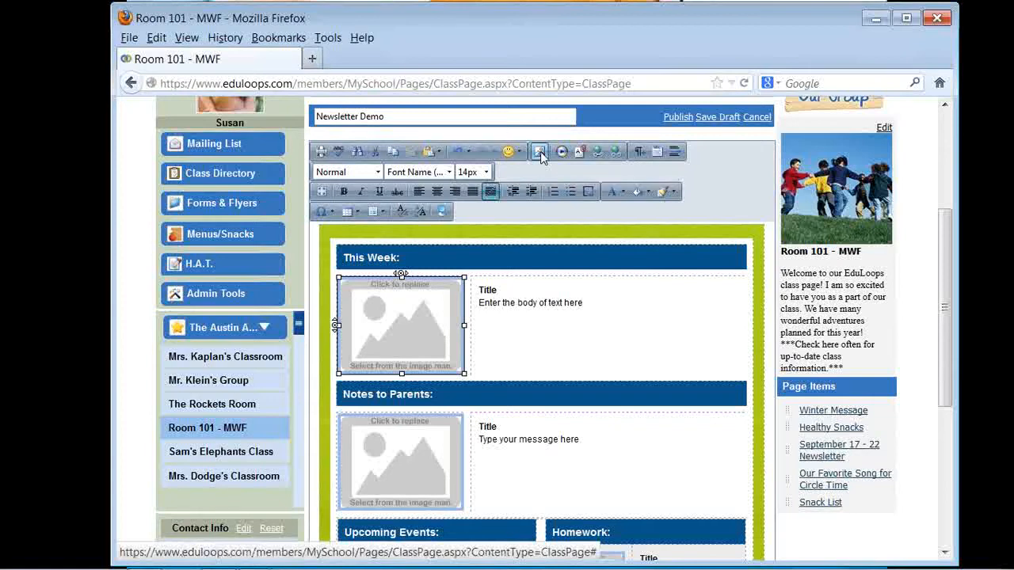
pyautogui.click(541, 153)
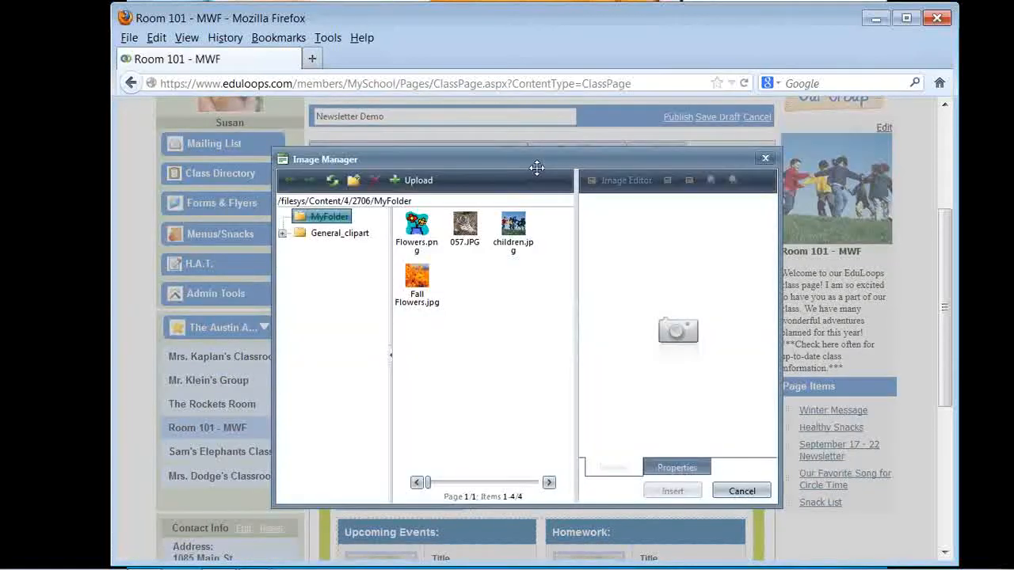
pyautogui.moveTo(553, 158); pyautogui.dragTo(544, 126)
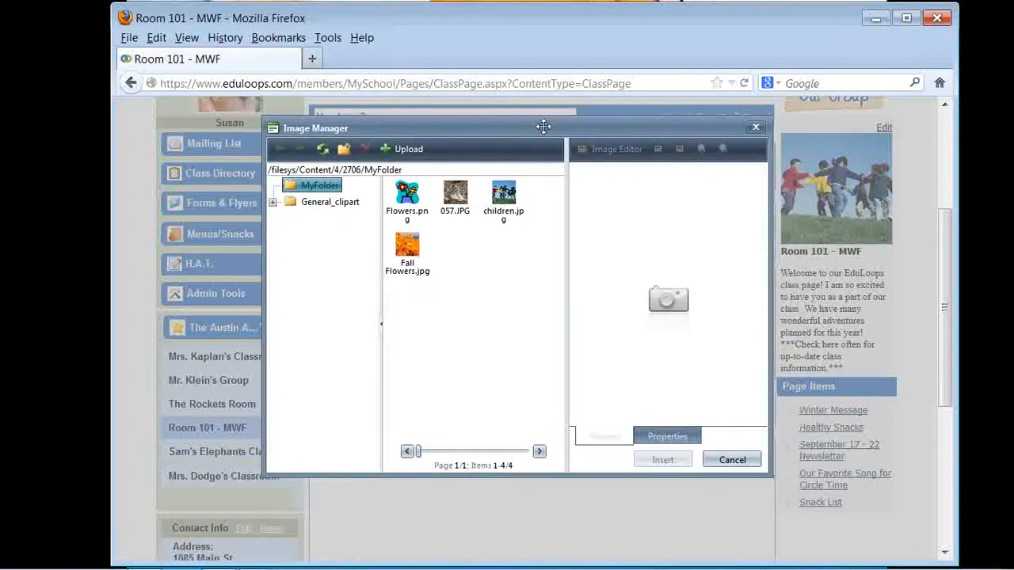
pyautogui.click(294, 203)
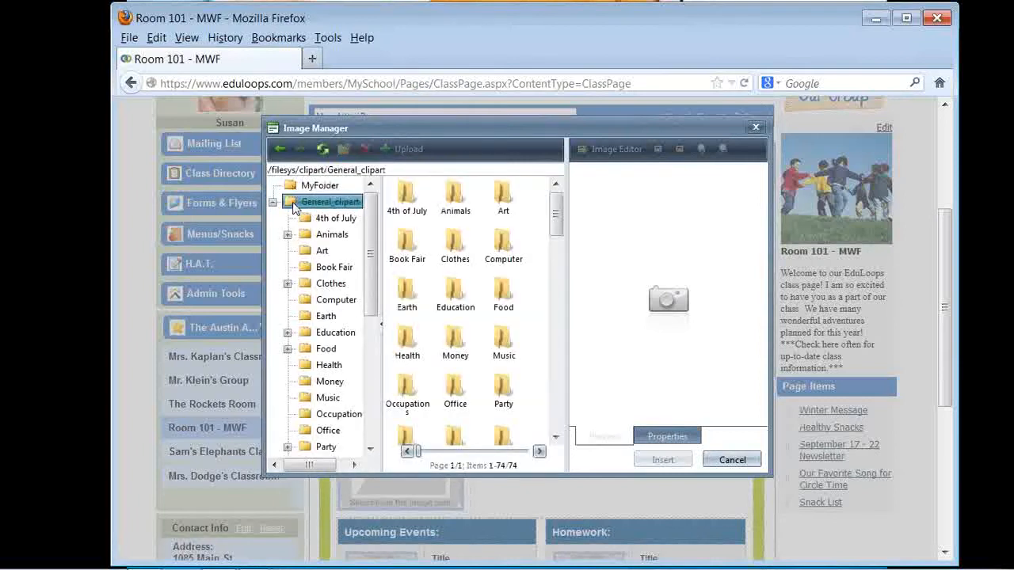
pyautogui.click(311, 242)
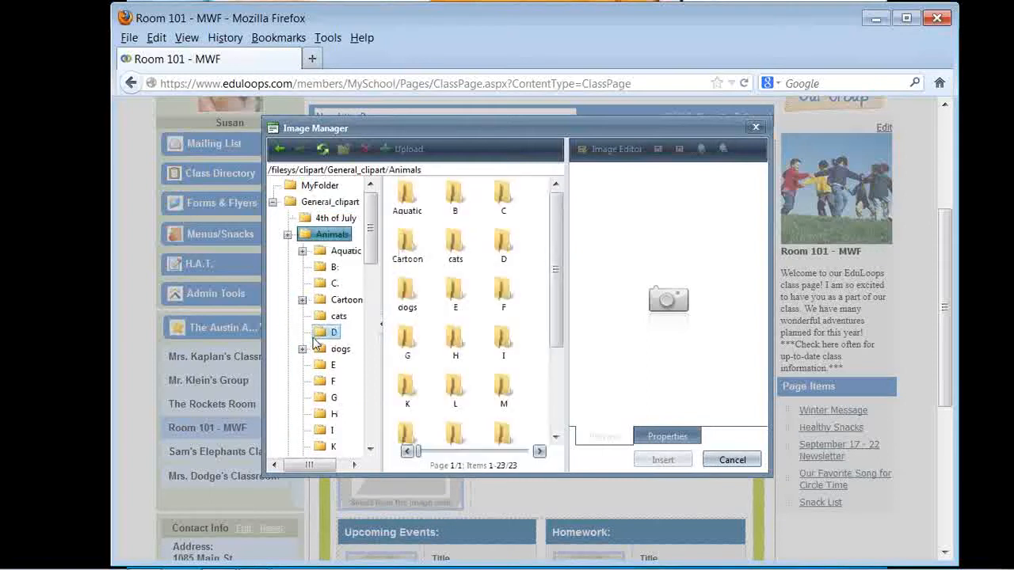
pyautogui.click(327, 366)
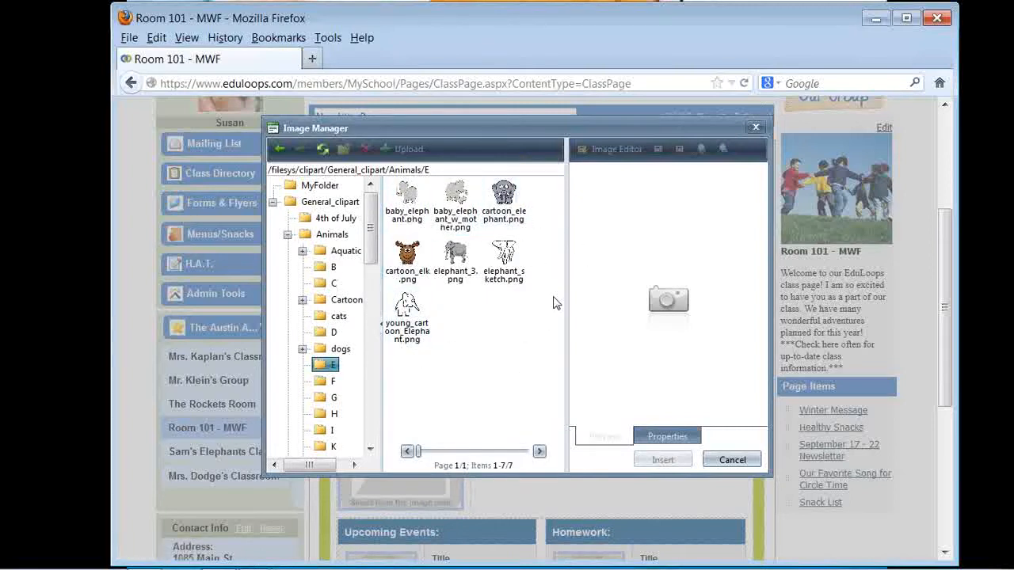
pyautogui.click(419, 264)
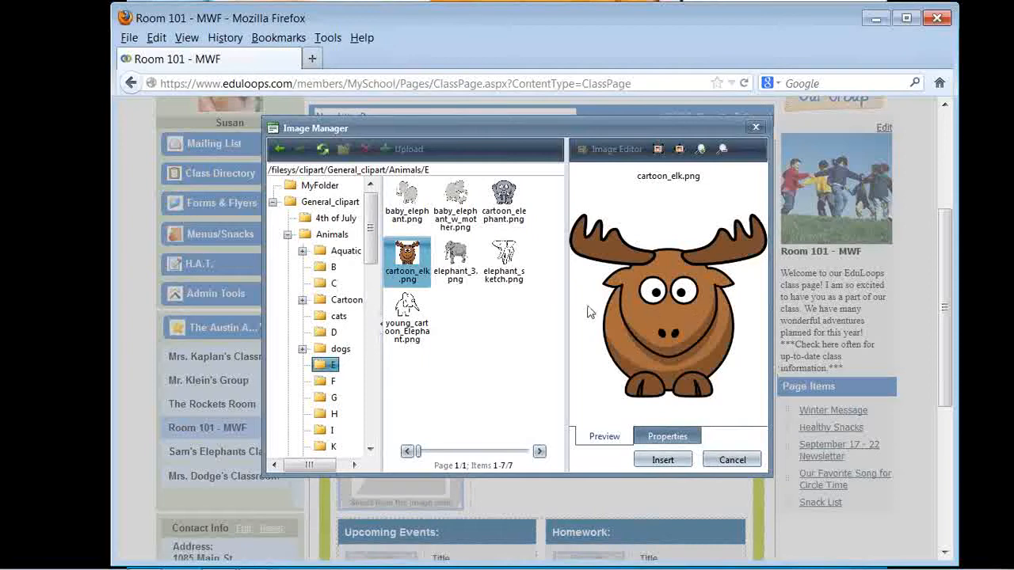
pyautogui.click(319, 316)
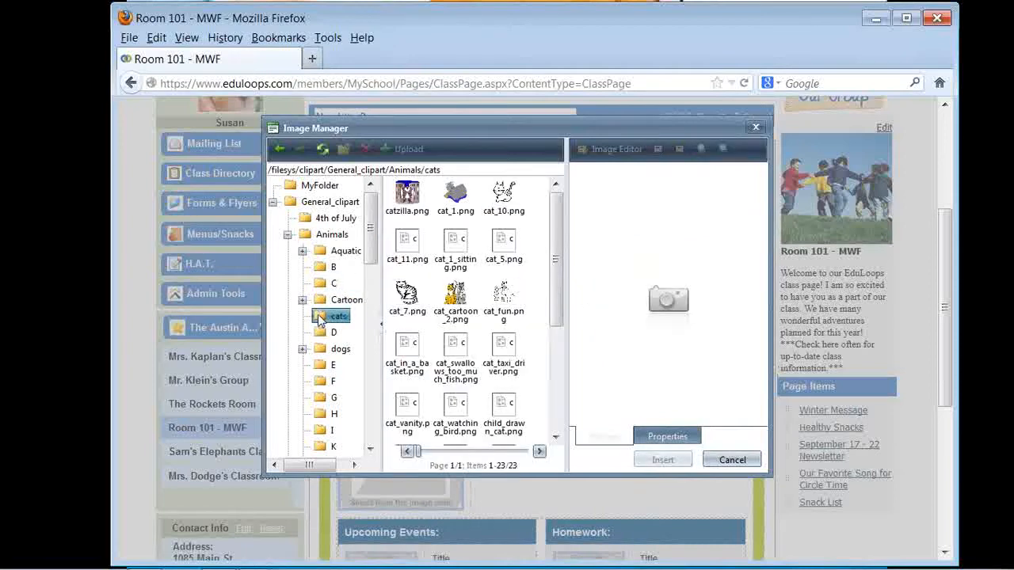
# - Insert frog_curling_tongue.png from the Animals/F clipart folder in place of the This Week image placeholder
pyautogui.click(325, 381)
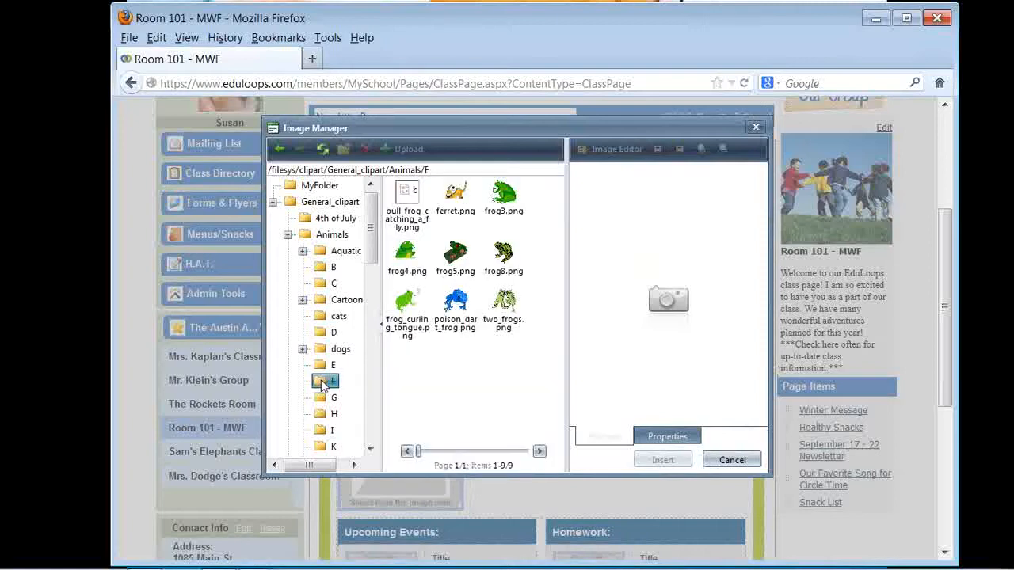
pyautogui.click(406, 311)
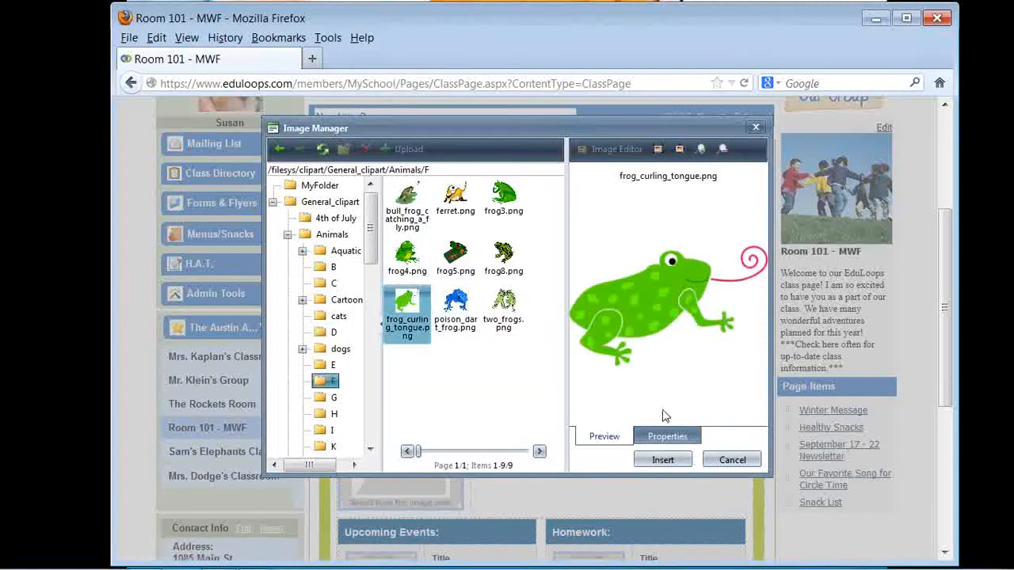
pyautogui.click(665, 460)
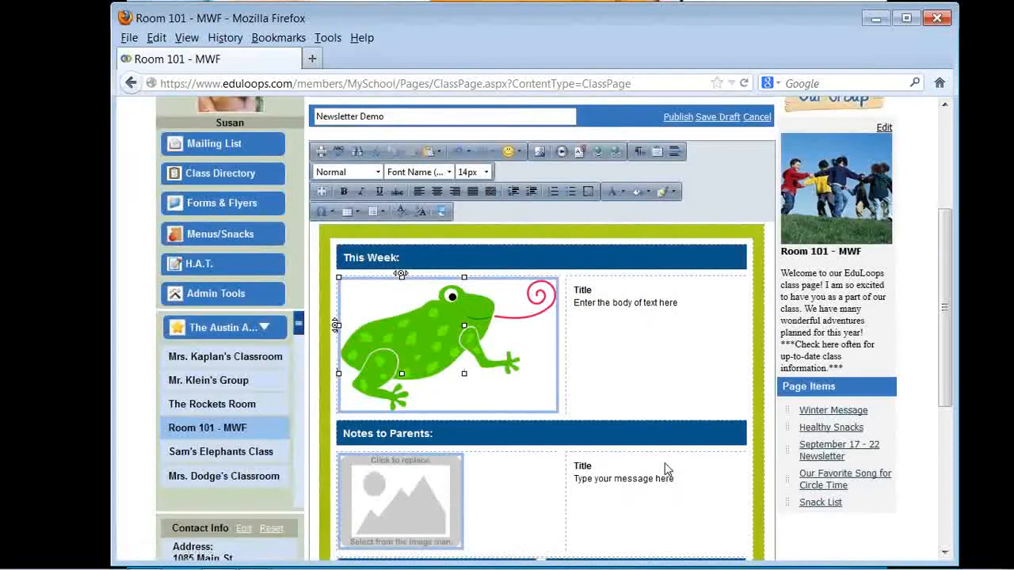
# - Shrink the frog image in the This Week section proportionally to roughly three quarters of its inserted size
pyautogui.click(499, 344)
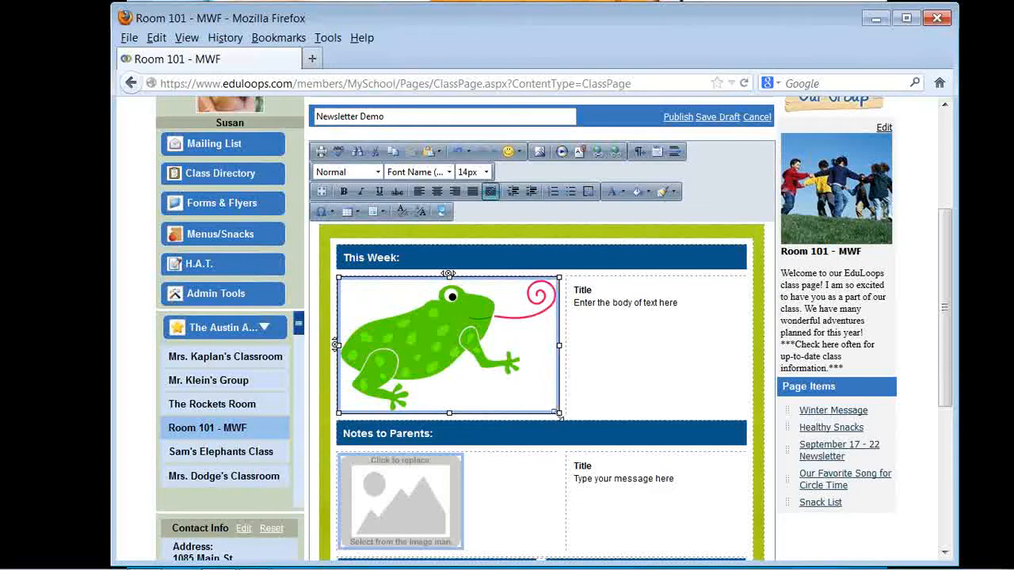
pyautogui.moveTo(558, 413); pyautogui.dragTo(500, 381)
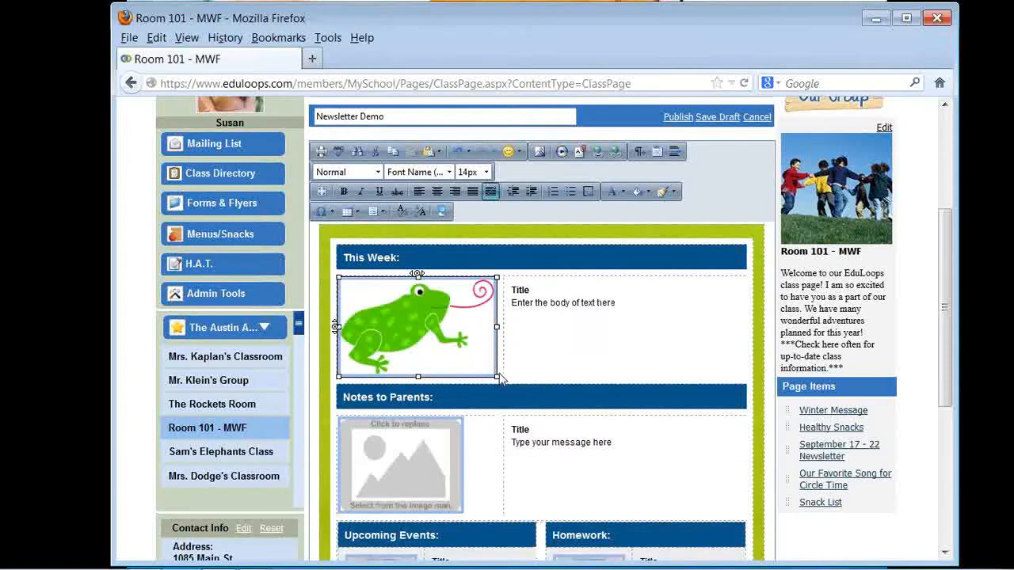
pyautogui.moveTo(499, 377)
pyautogui.mouseDown()
pyautogui.moveTo(555, 408)
pyautogui.moveTo(538, 413)
pyautogui.moveTo(499, 387)
pyautogui.mouseUp()
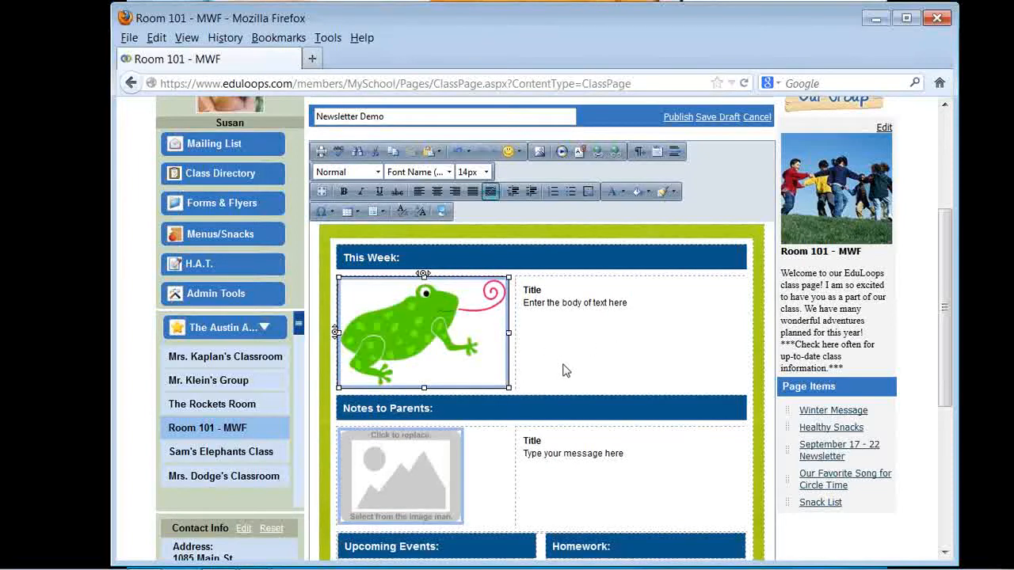
# - Replace the Notes to Parents image placeholder with painter_palette.png from the General_clipart/Art folder
pyautogui.click(406, 467)
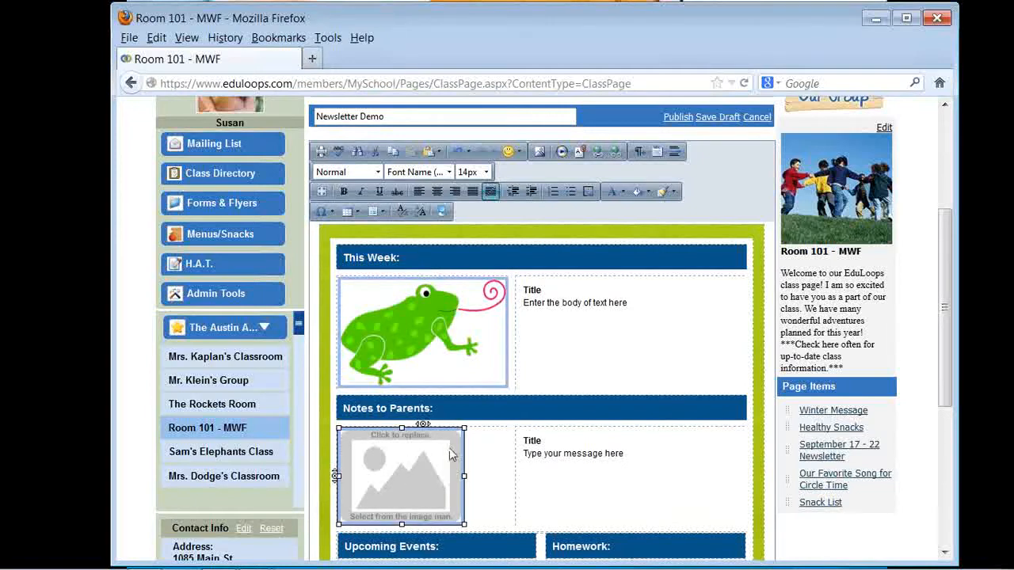
pyautogui.click(542, 153)
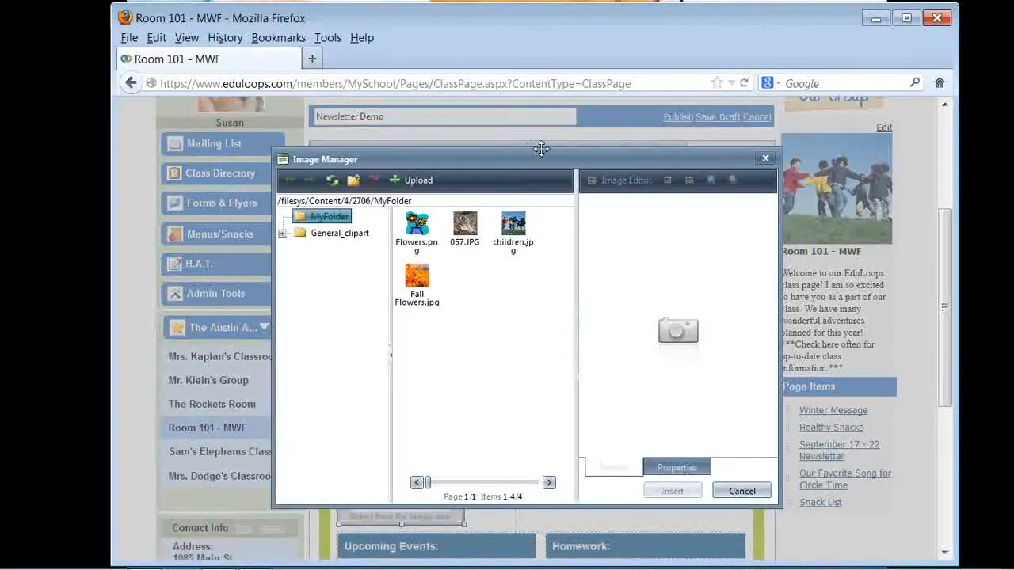
pyautogui.click(307, 238)
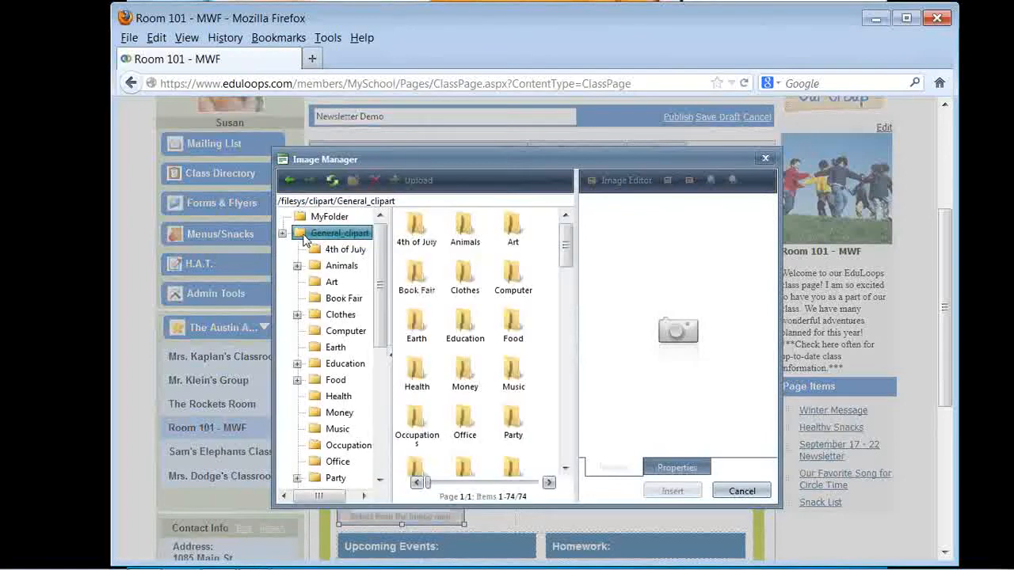
pyautogui.click(317, 289)
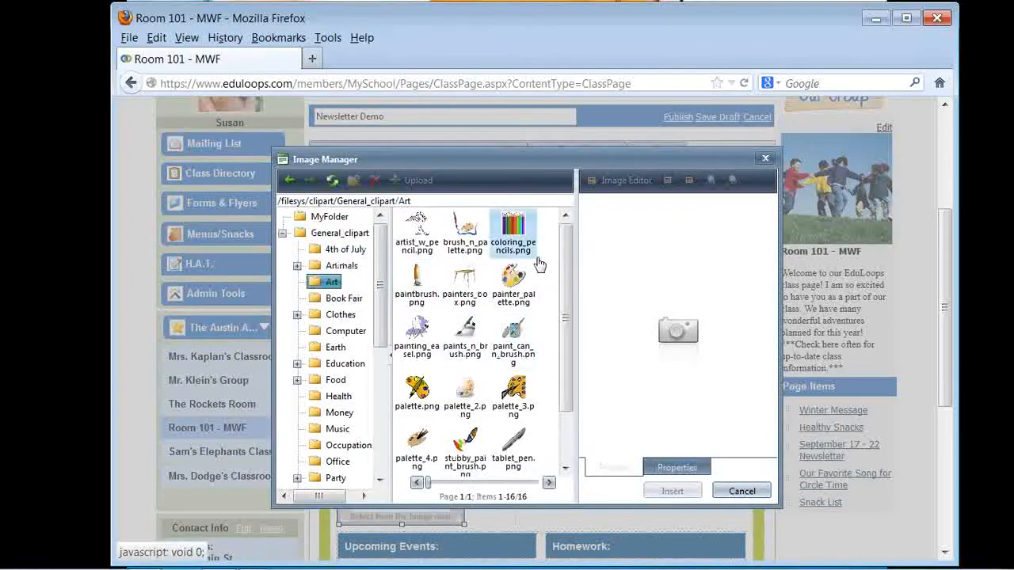
pyautogui.click(517, 291)
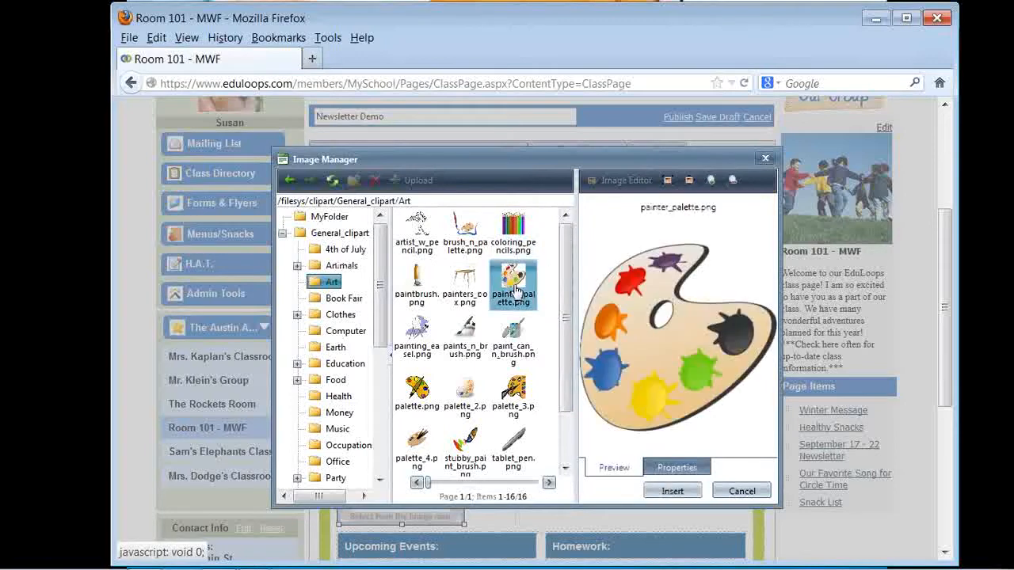
pyautogui.click(686, 491)
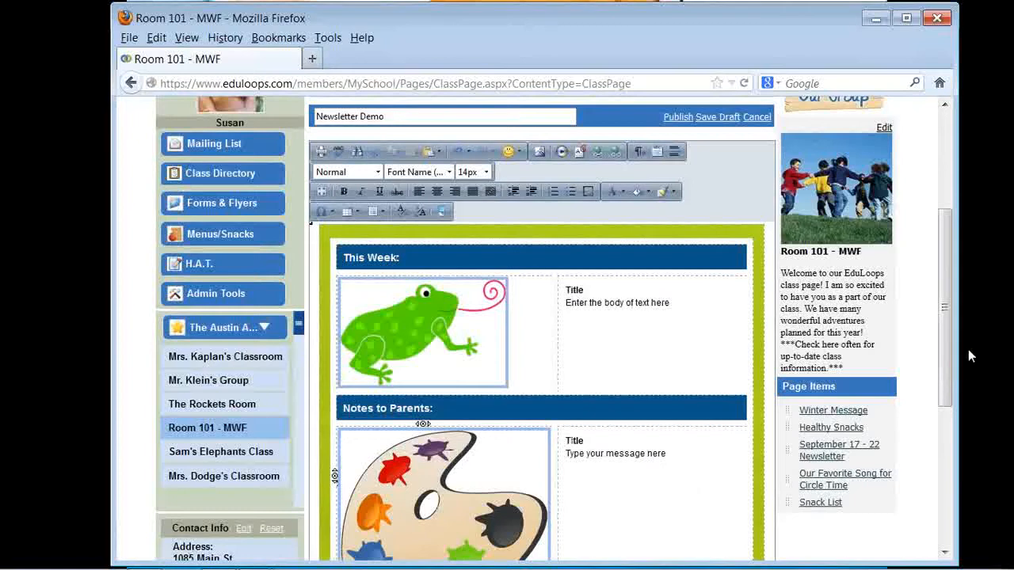
# - Shrink the painter palette image in the Notes to Parents section proportionally to roughly two thirds of its inserted size
pyautogui.moveTo(944, 369); pyautogui.dragTo(949, 420)
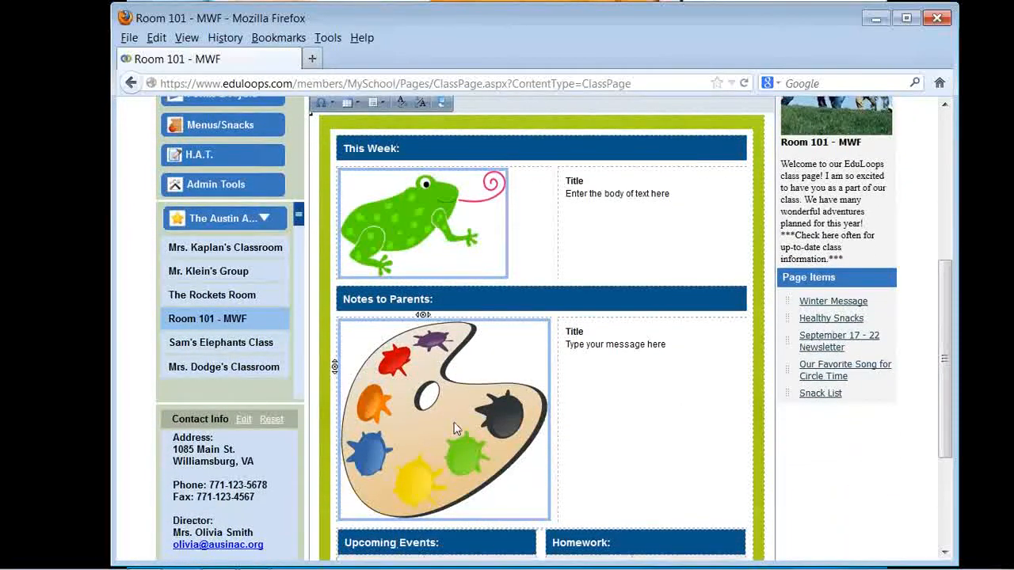
pyautogui.click(418, 380)
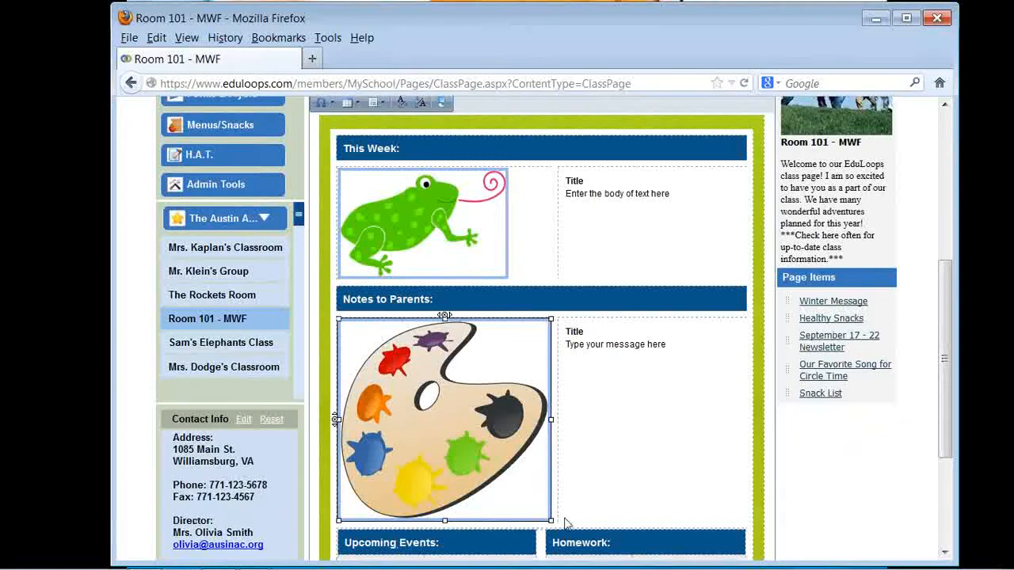
pyautogui.moveTo(552, 520); pyautogui.dragTo(442, 416)
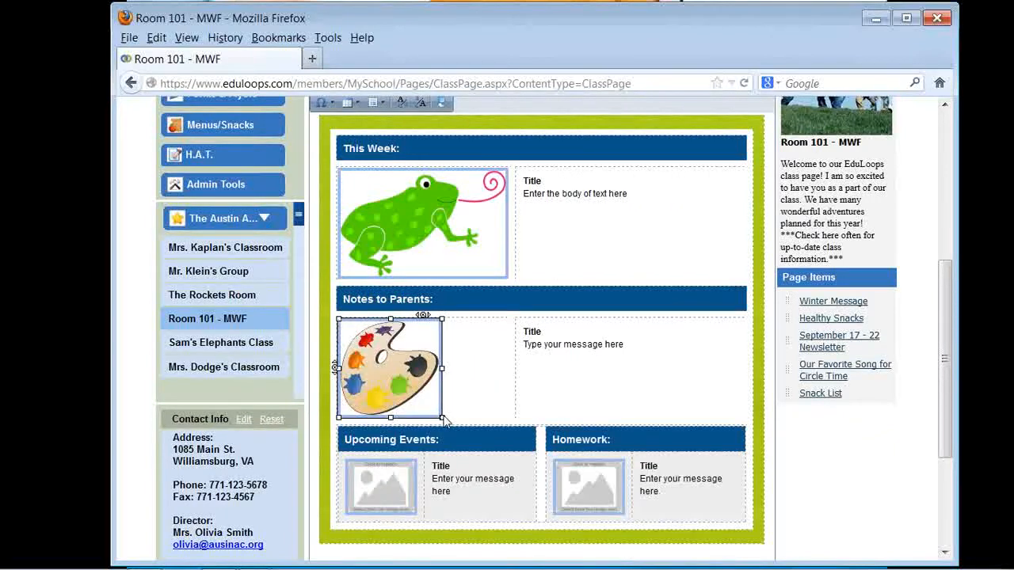
pyautogui.moveTo(441, 417); pyautogui.dragTo(478, 442)
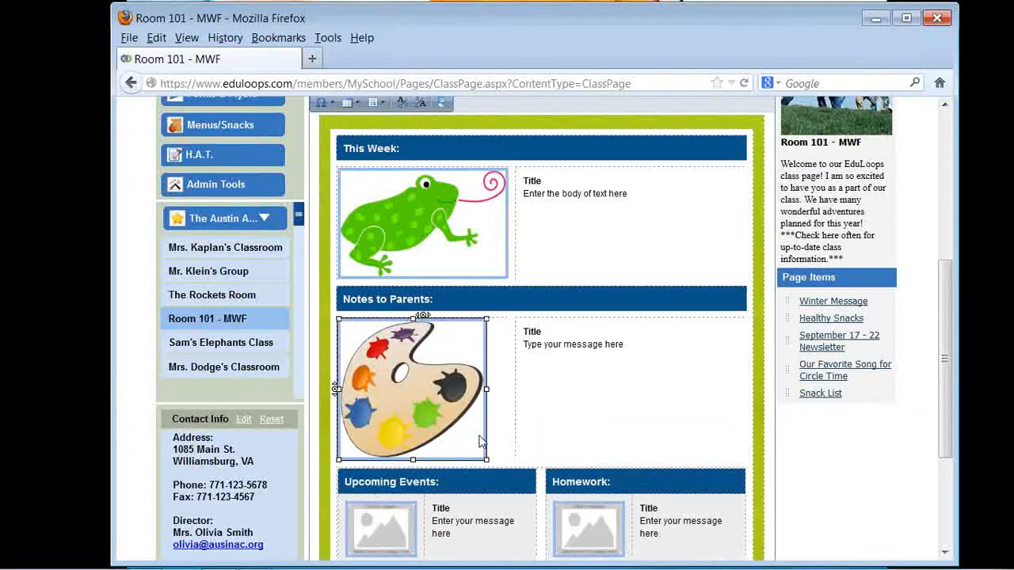
# - Replace the This Week title placeholder with "Type your text...." and its body placeholder with "Type text here...."
pyautogui.moveTo(946, 399); pyautogui.dragTo(948, 347)
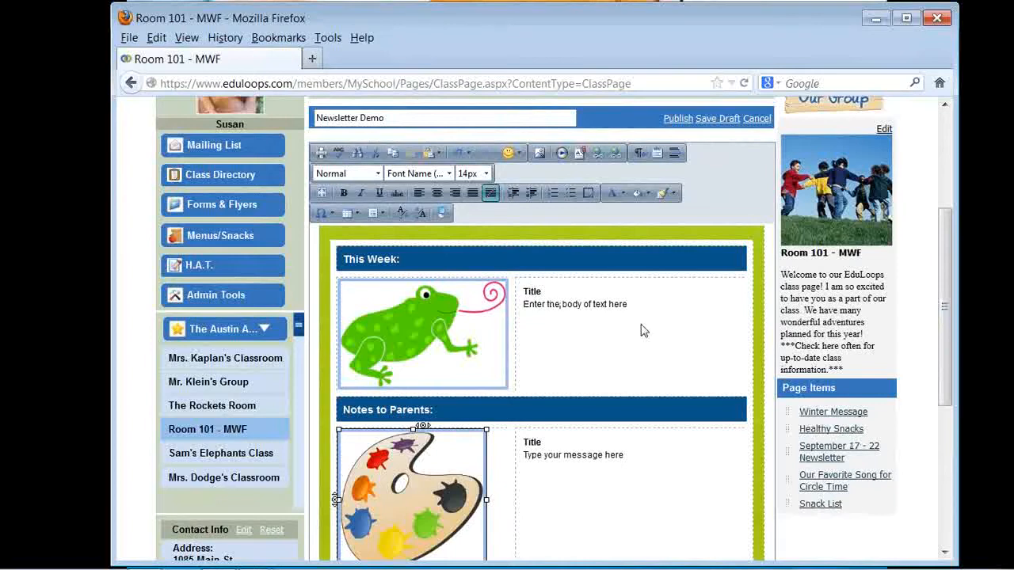
pyautogui.click(525, 292)
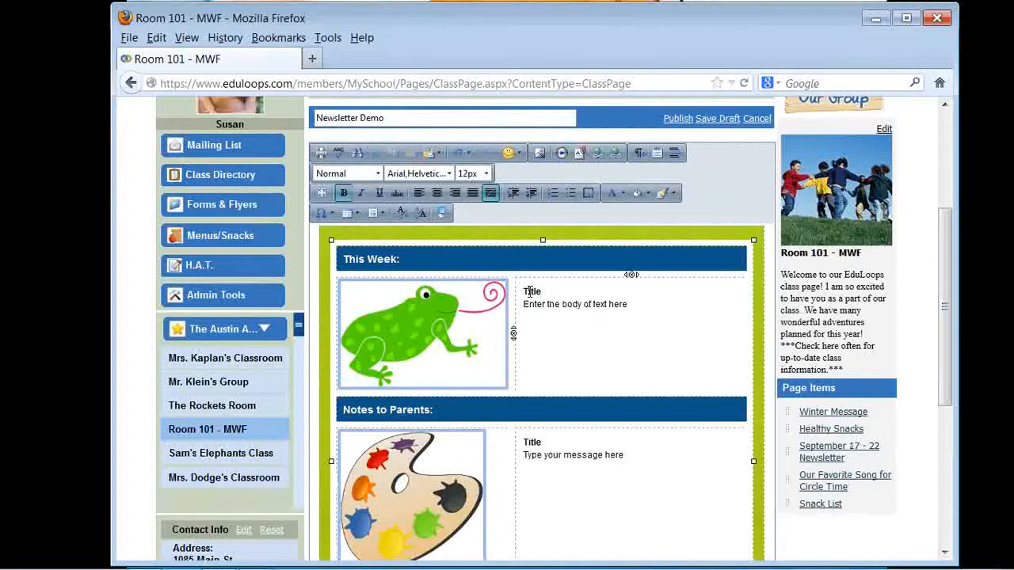
pyautogui.moveTo(525, 292); pyautogui.dragTo(545, 295)
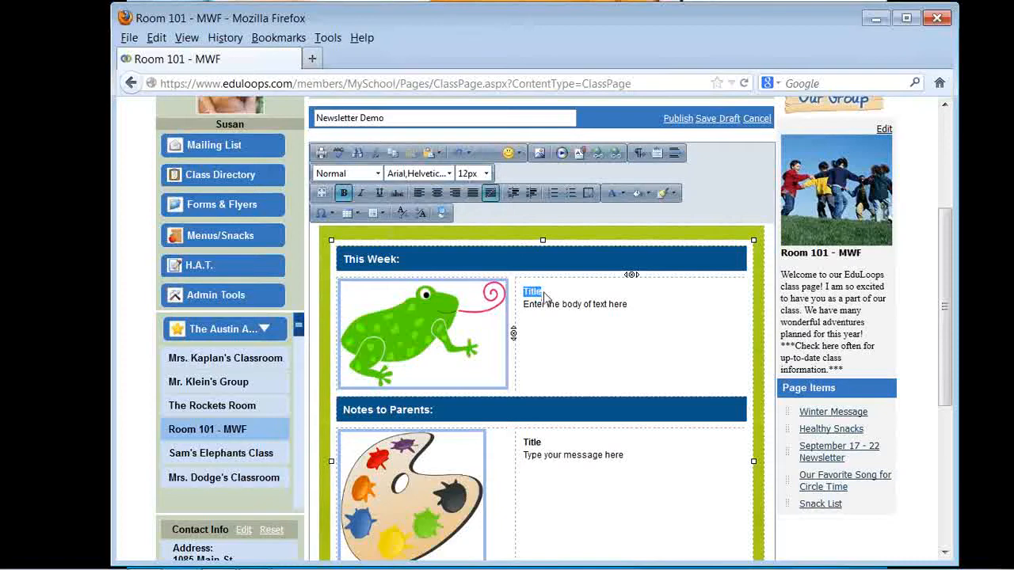
pyautogui.write('Type your text....')
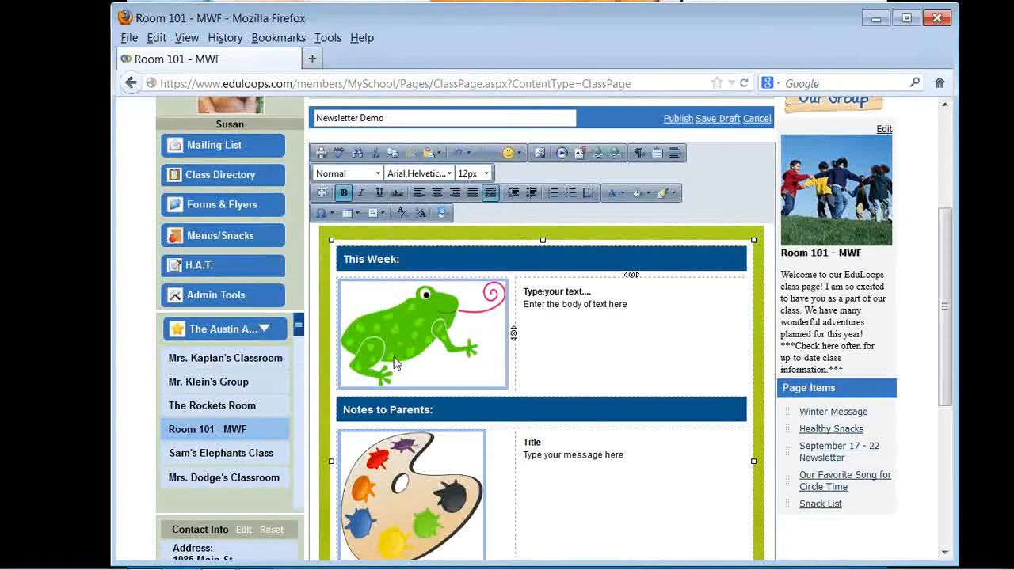
pyautogui.moveTo(629, 304); pyautogui.dragTo(527, 311)
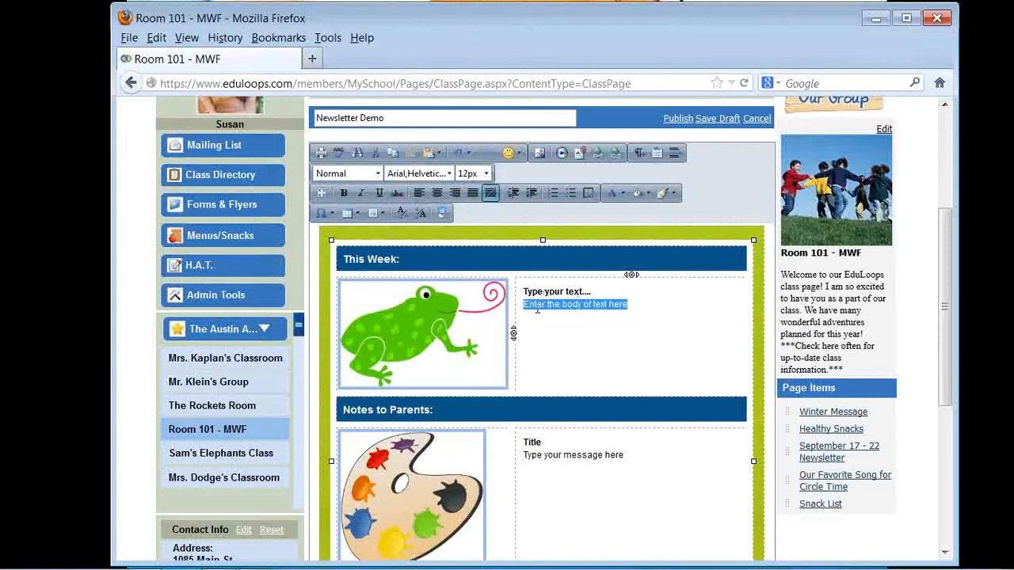
pyautogui.write('Ty')
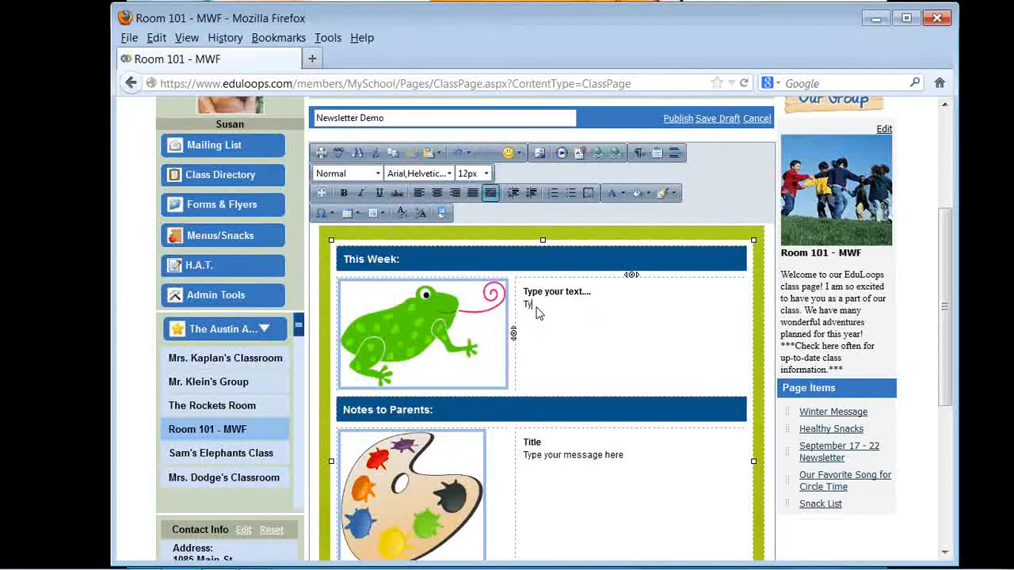
pyautogui.write('p')
pyautogui.write('e text here....')
# - Color the This Week title "Type your text...." blue (#3366FF) and give it a yellow background highlight
pyautogui.moveTo(590, 292); pyautogui.dragTo(523, 293)
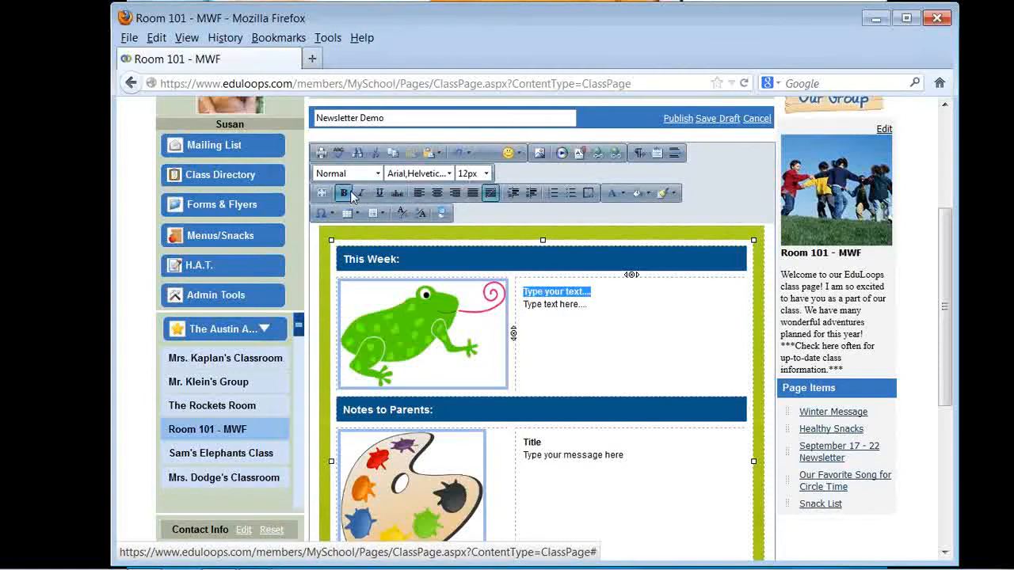
pyautogui.click(623, 195)
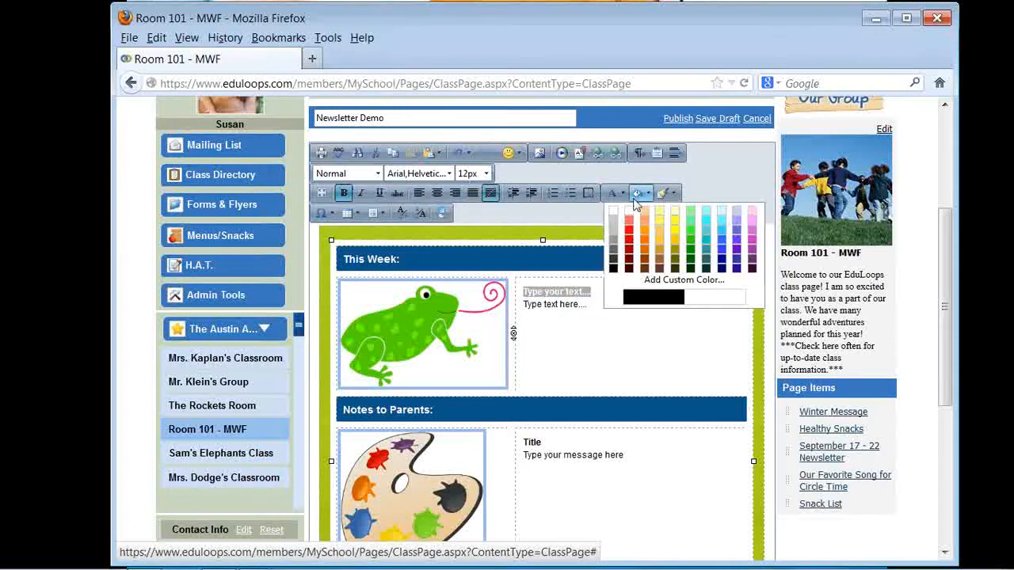
pyautogui.click(721, 240)
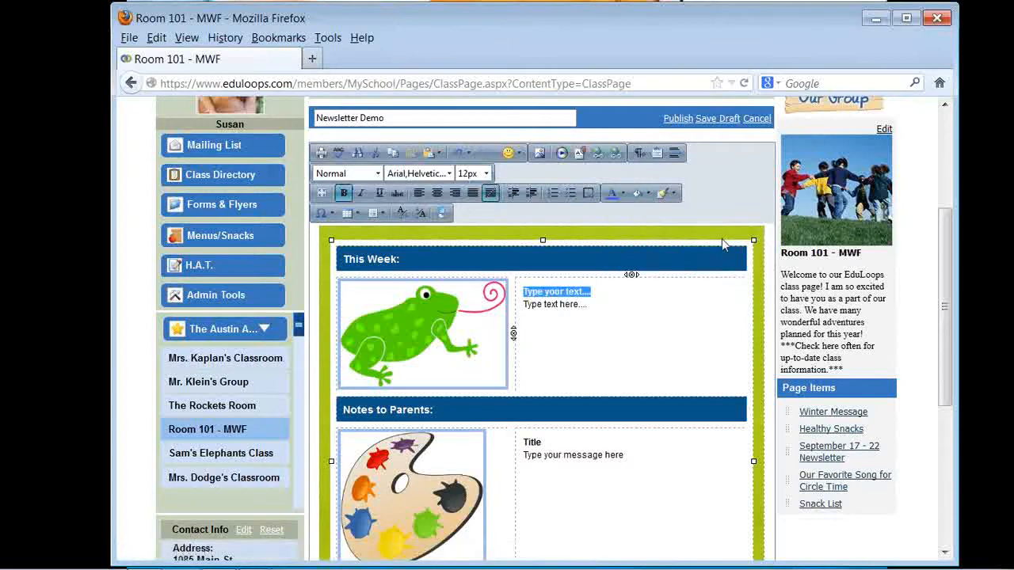
pyautogui.click(650, 196)
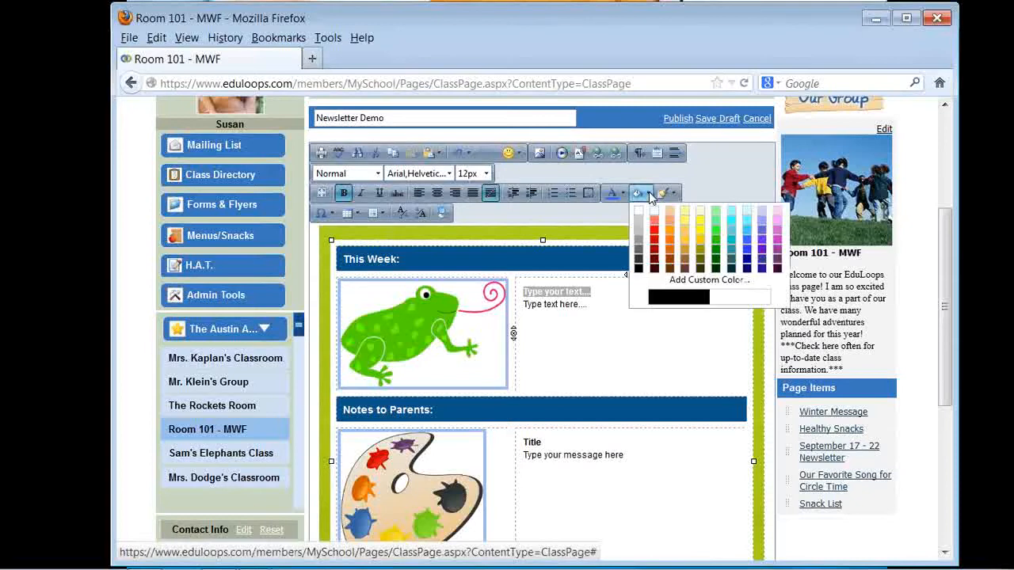
pyautogui.click(701, 232)
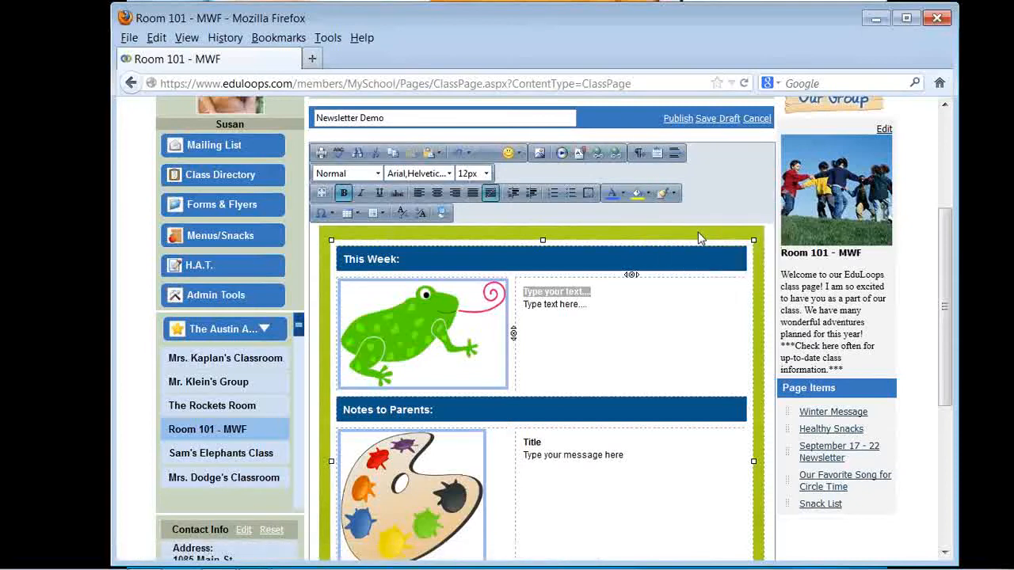
pyautogui.click(605, 313)
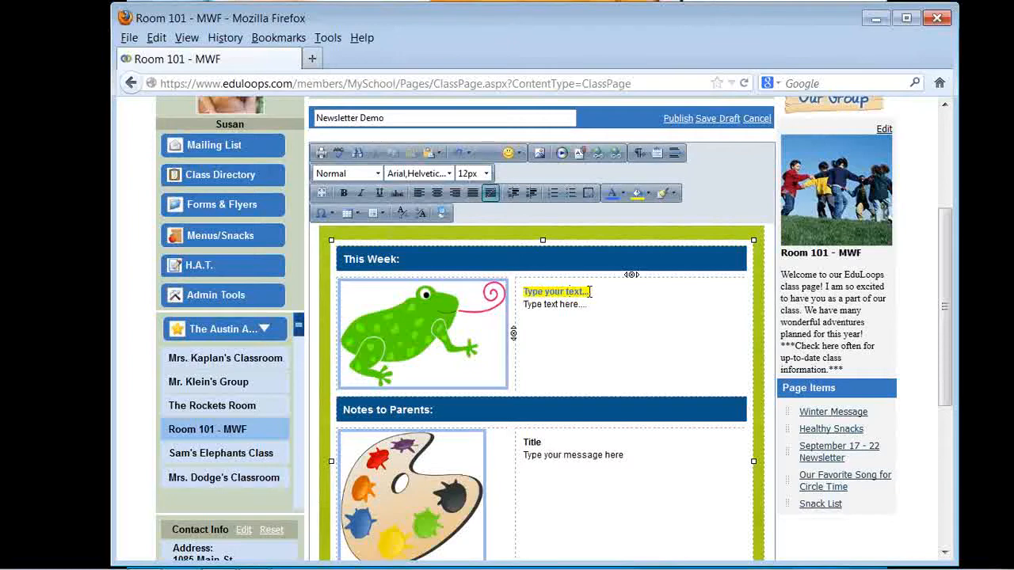
# - Format the This Week title "Type your text...." in green Comic Sans MS at 16px
pyautogui.moveTo(591, 294); pyautogui.dragTo(521, 292)
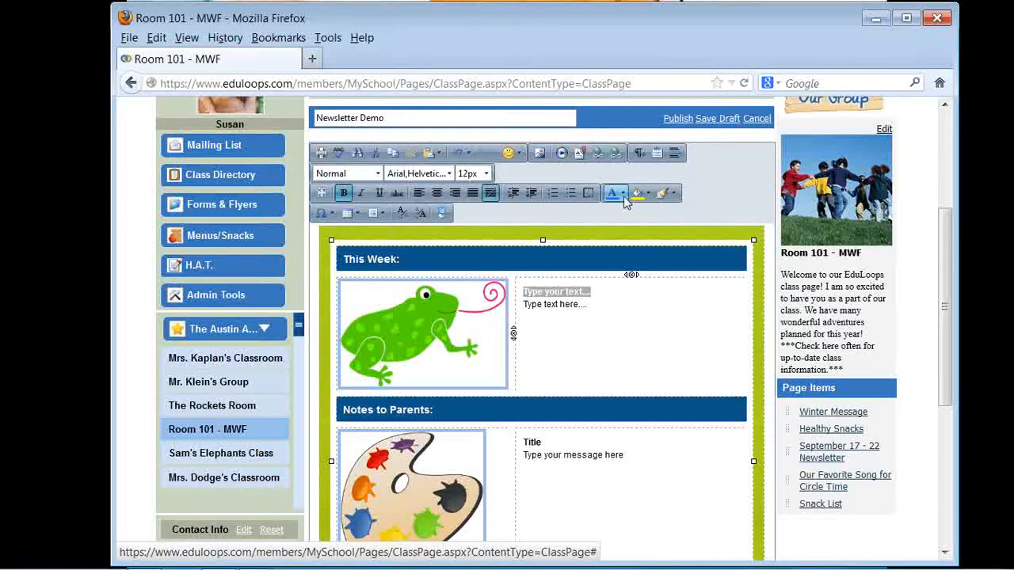
pyautogui.click(625, 197)
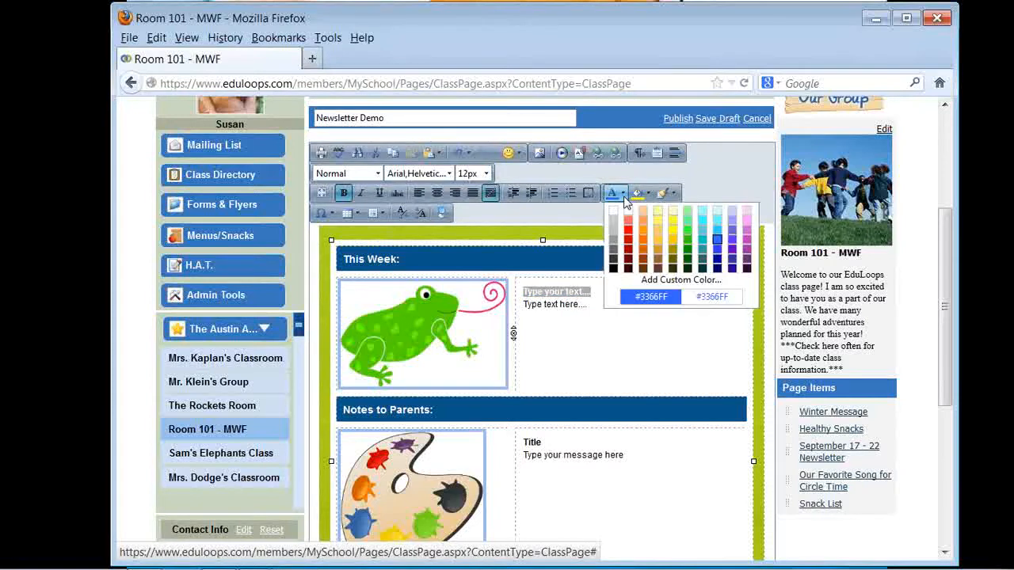
pyautogui.click(688, 239)
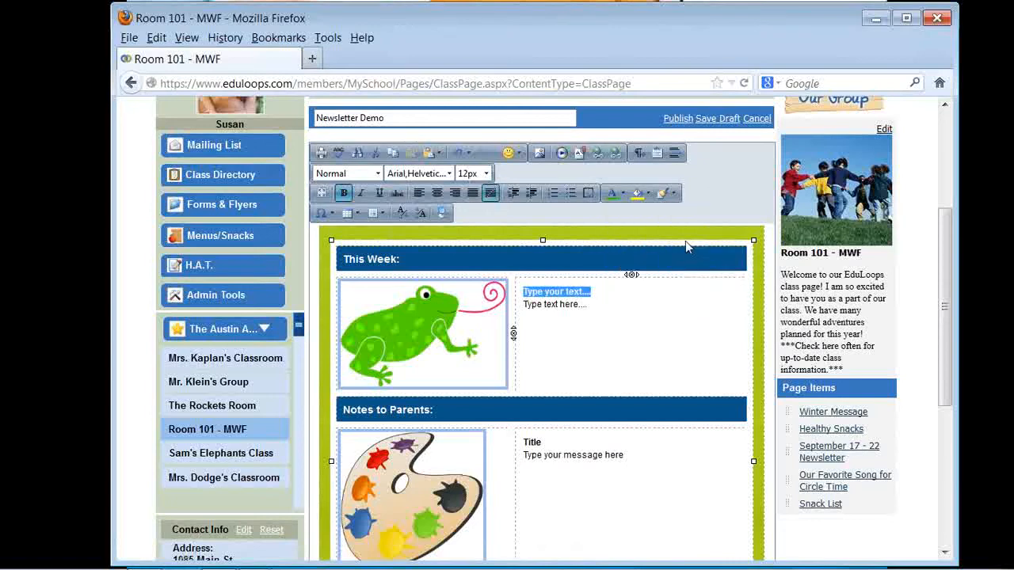
pyautogui.click(451, 177)
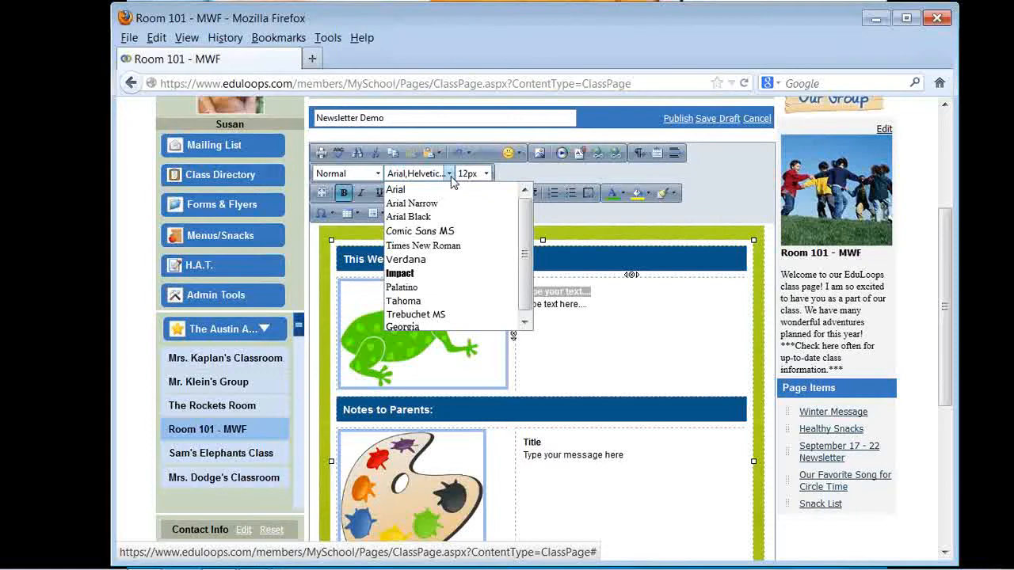
pyautogui.click(445, 231)
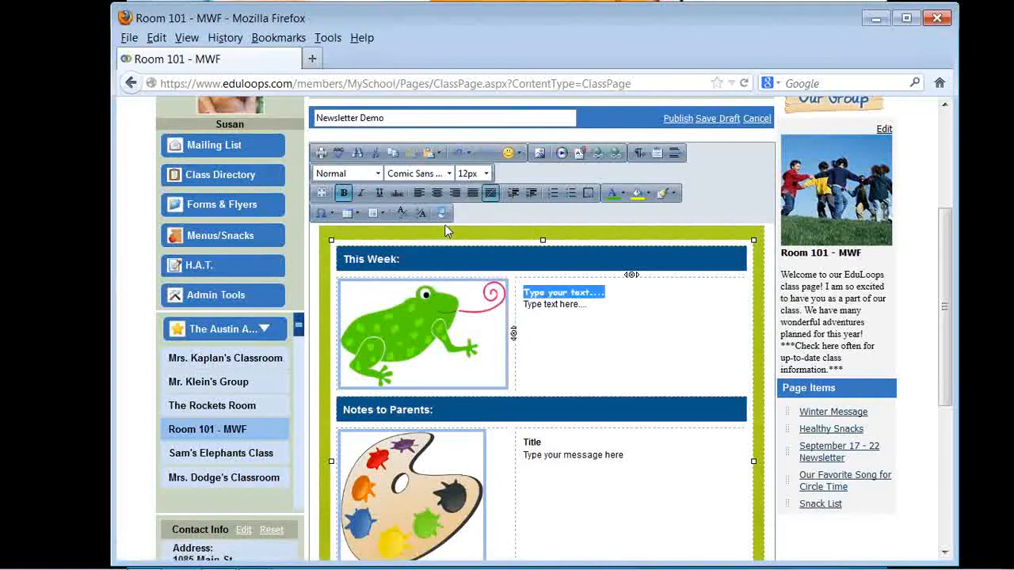
pyautogui.click(487, 174)
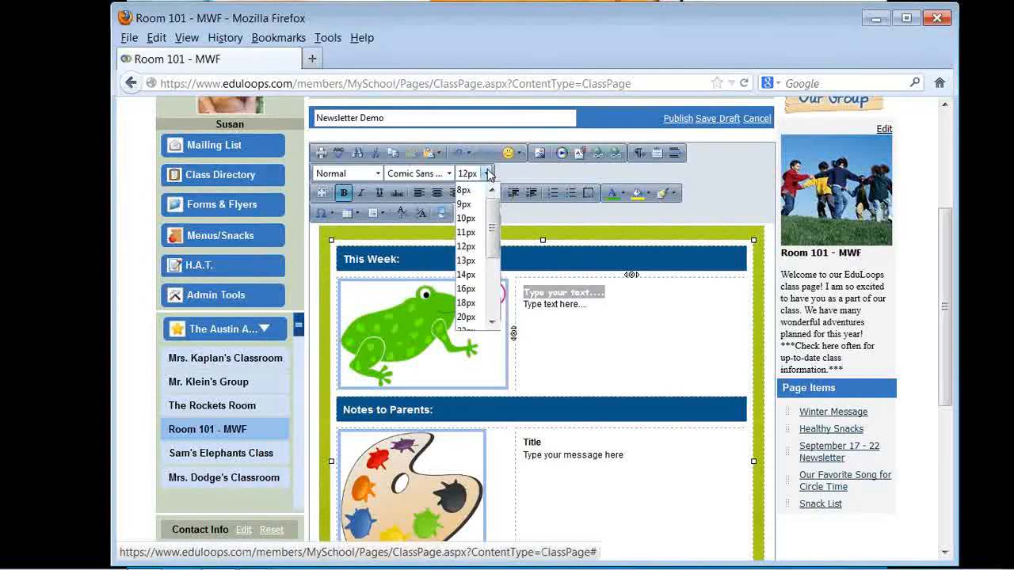
pyautogui.click(467, 289)
pyautogui.click(620, 322)
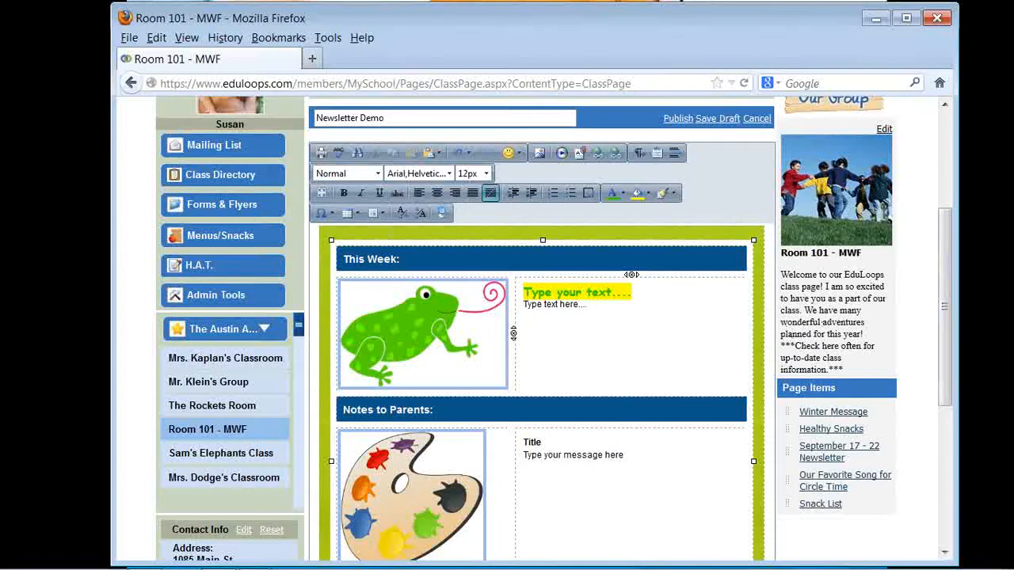
# - Add blank lines below the This Week body text, and delete the extra ones that enlarge the section
pyautogui.moveTo(945, 346); pyautogui.dragTo(946, 363)
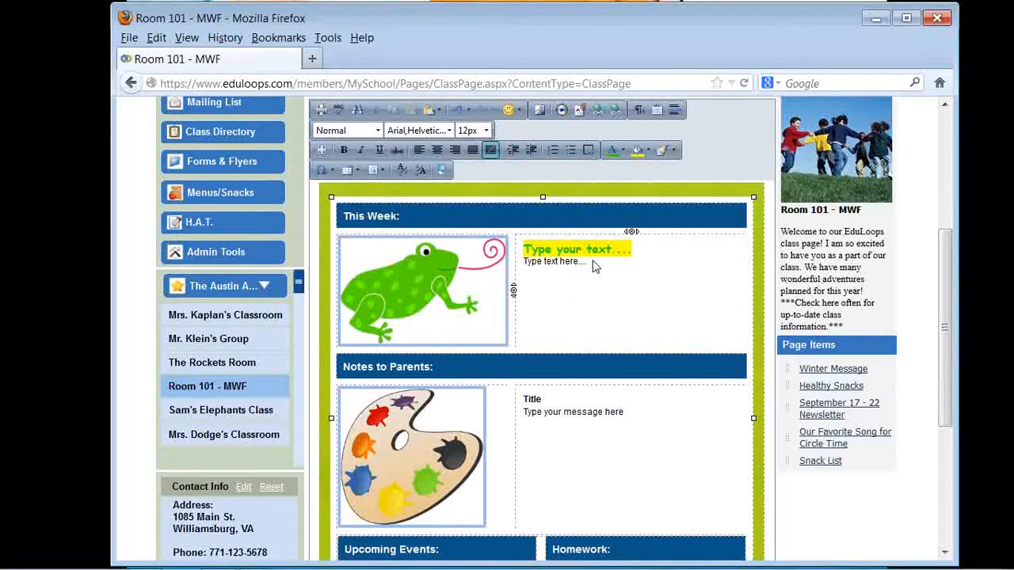
pyautogui.press('Return')
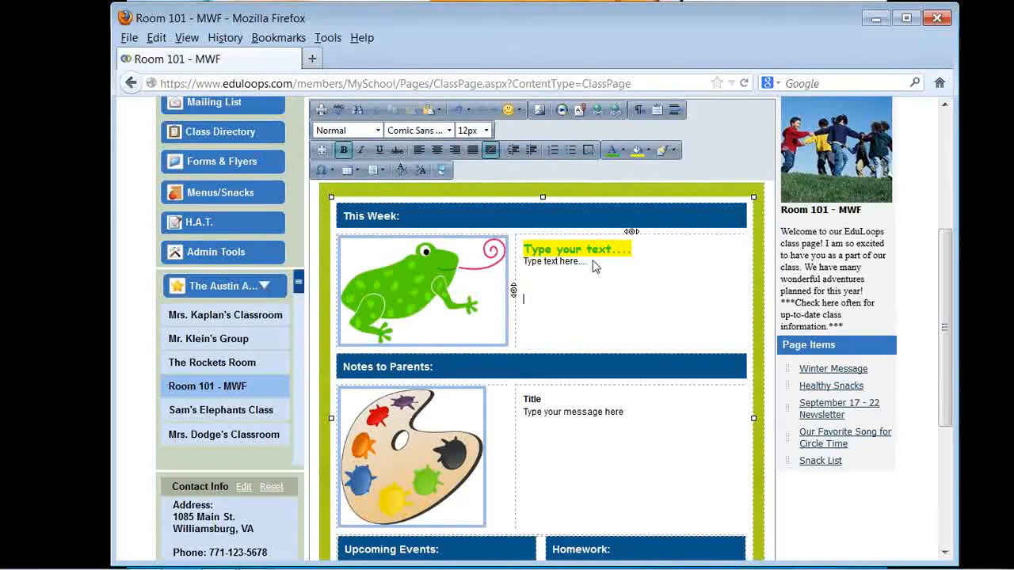
pyautogui.press('Return')
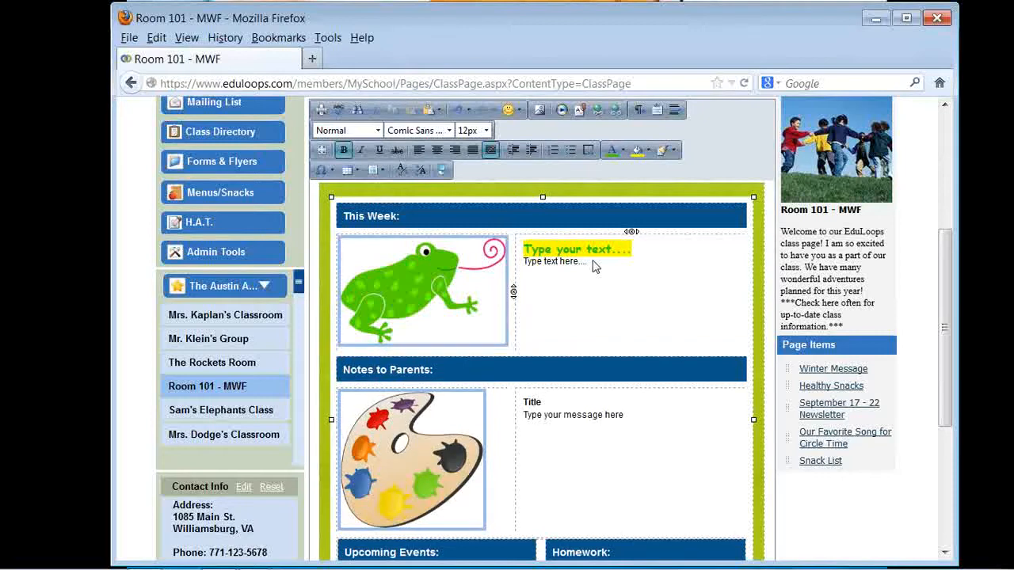
pyautogui.press('Return')
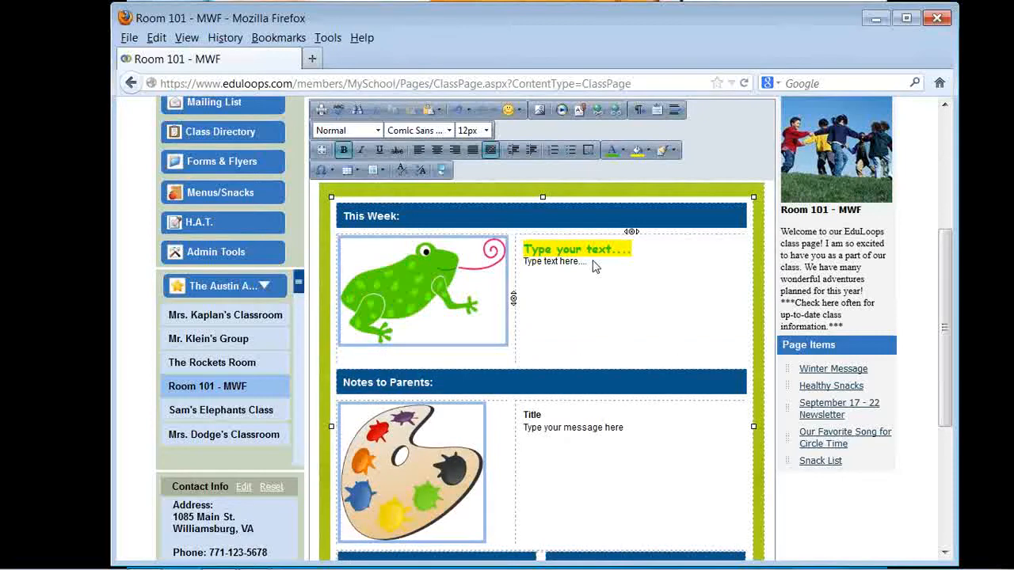
pyautogui.press('Return')
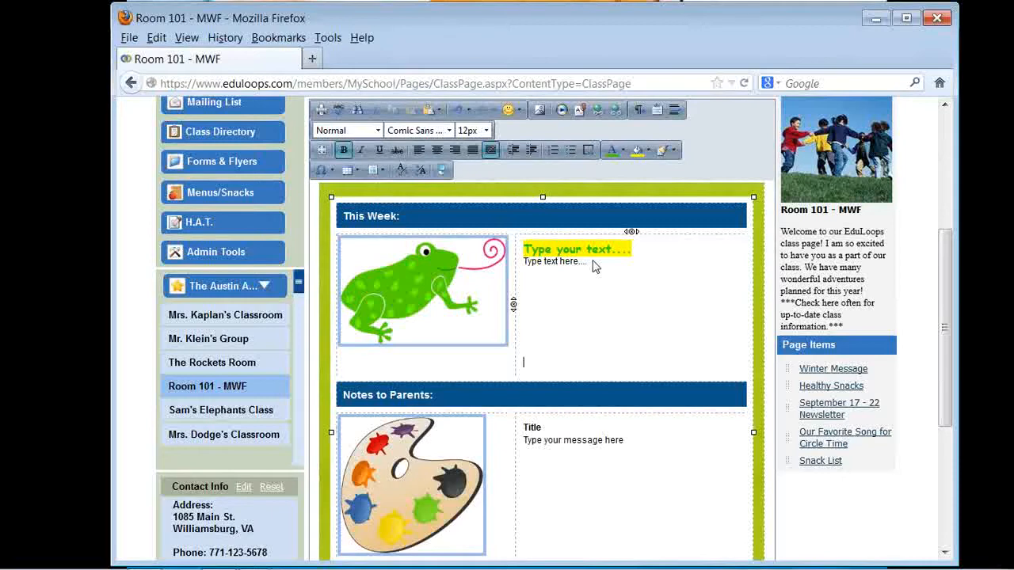
pyautogui.press('Return')
pyautogui.press('BackSpace')
pyautogui.press('BackSpace')
pyautogui.press('BackSpace')
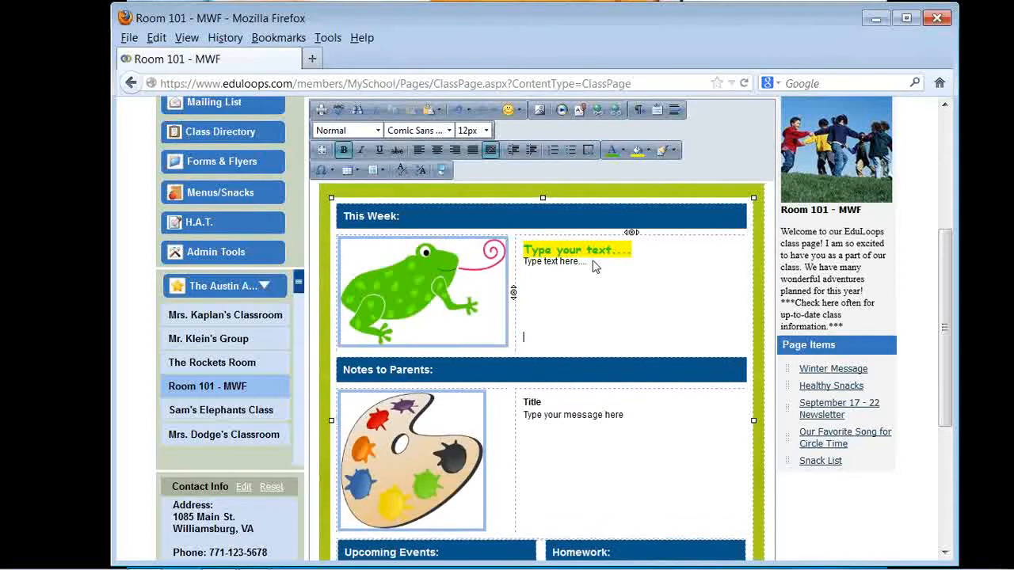
pyautogui.press('BackSpace')
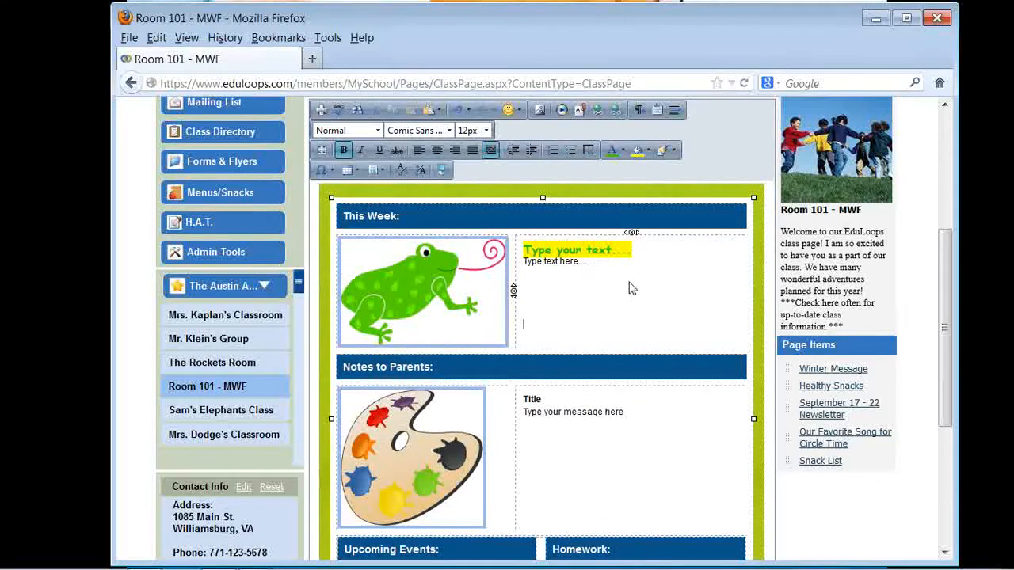
# - Select the Title placeholder text in the Notes to Parents section
pyautogui.moveTo(949, 333); pyautogui.dragTo(948, 357)
pyautogui.moveTo(542, 340)
pyautogui.mouseDown()
pyautogui.moveTo(512, 344)
pyautogui.moveTo(538, 340)
pyautogui.mouseUp()
pyautogui.click(538, 341)
pyautogui.doubleClick(538, 340)
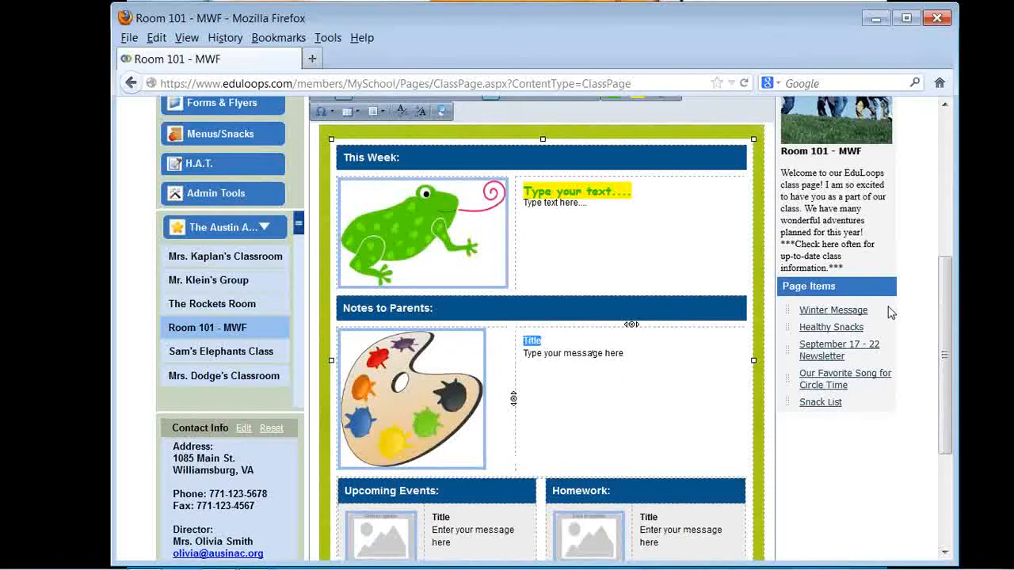
# - Save the Newsletter Demo item as a draft and return to the Room 101 - MWF class page
pyautogui.moveTo(946, 347); pyautogui.dragTo(948, 312)
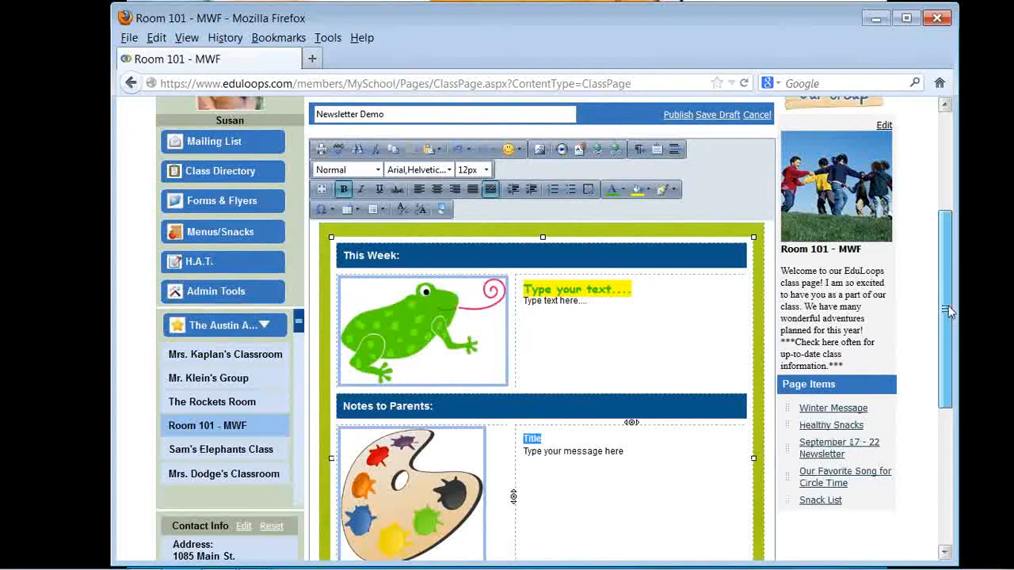
pyautogui.moveTo(949, 311); pyautogui.dragTo(954, 256)
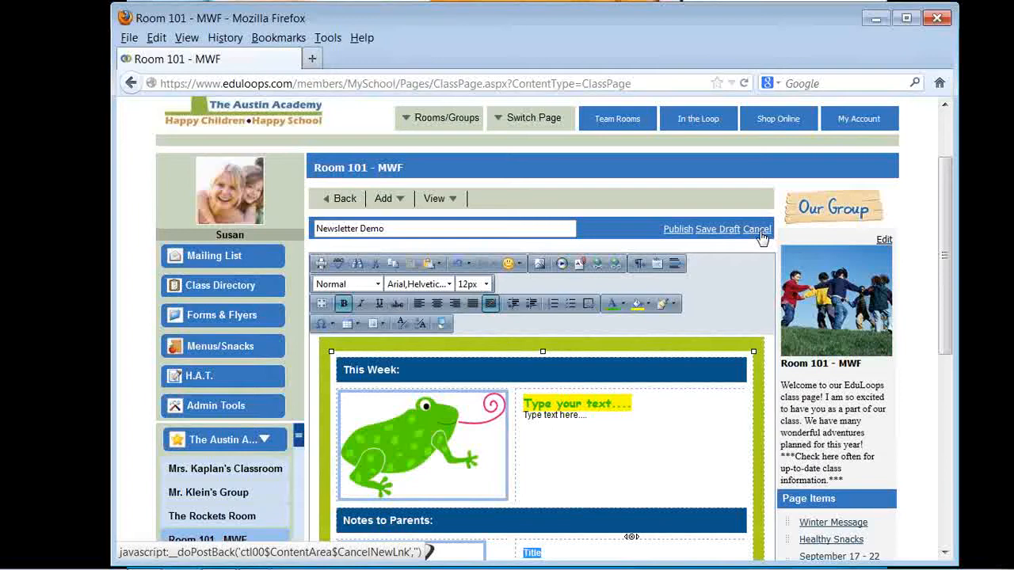
pyautogui.click(720, 232)
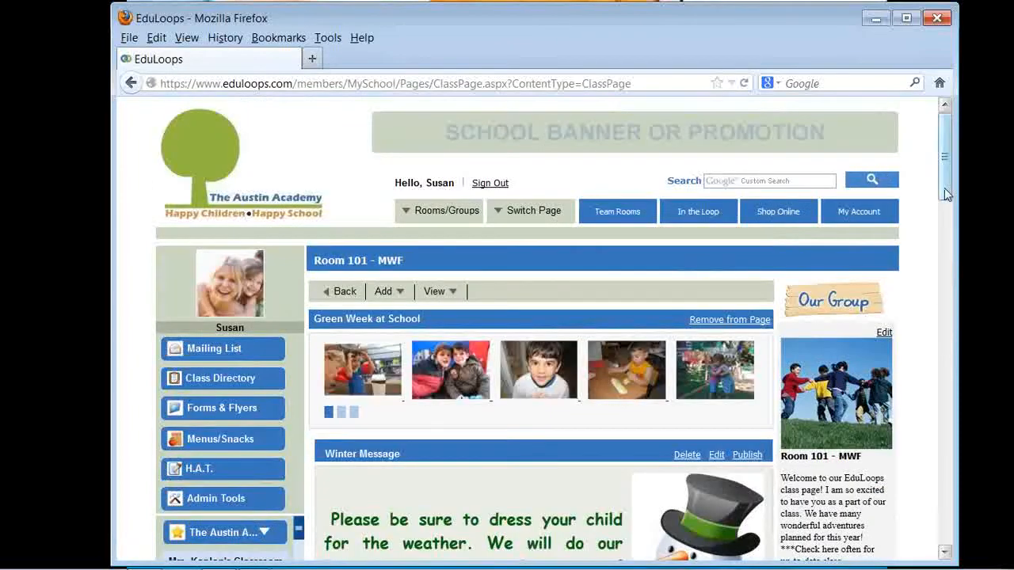
pyautogui.moveTo(946, 193)
pyautogui.mouseDown()
pyautogui.moveTo(985, 284)
pyautogui.moveTo(966, 205)
pyautogui.mouseUp()
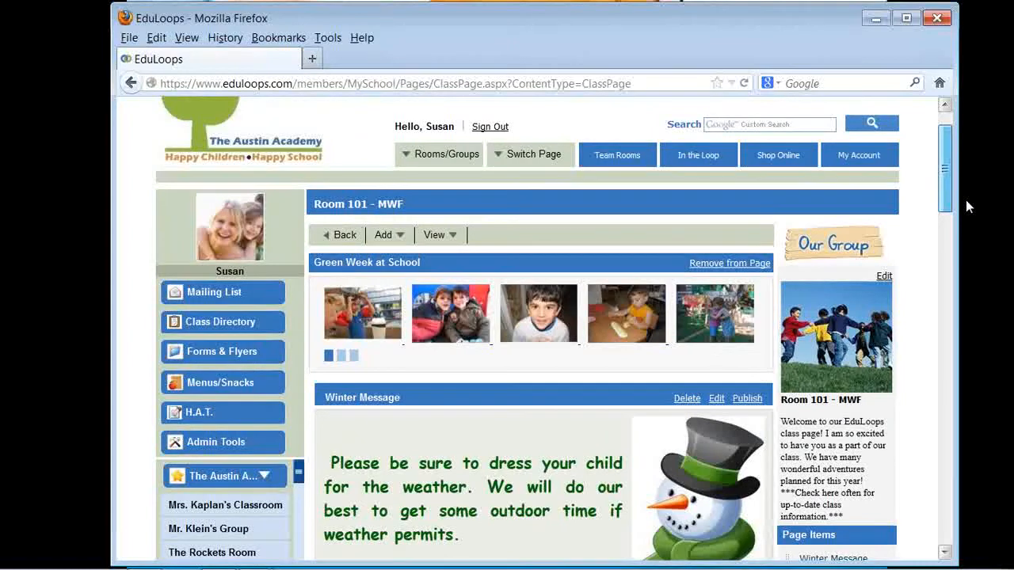
# - Show the class page's draft items and duplicate the Newsletter Demo draft
pyautogui.moveTo(966, 201); pyautogui.dragTo(960, 189)
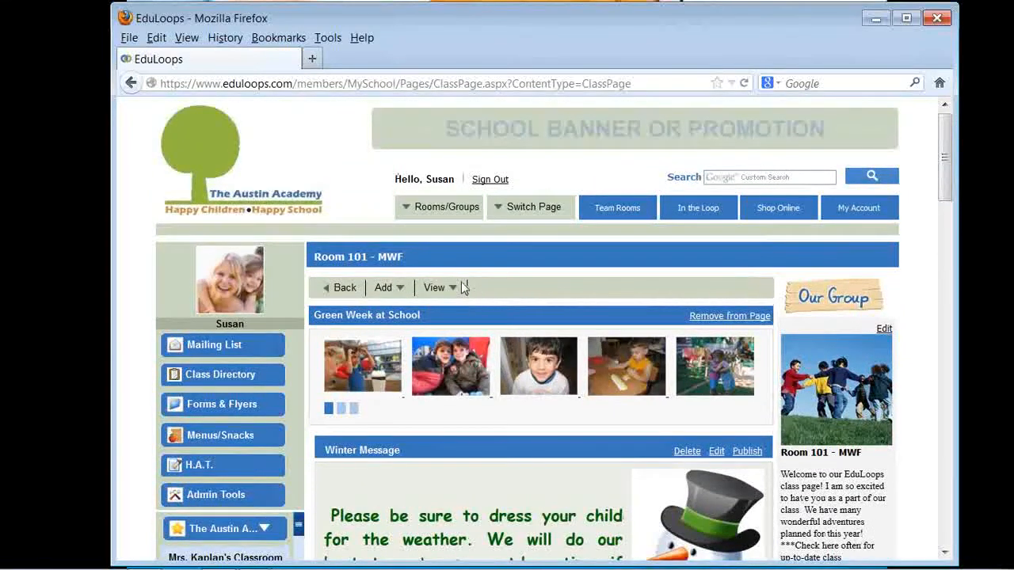
pyautogui.click(437, 290)
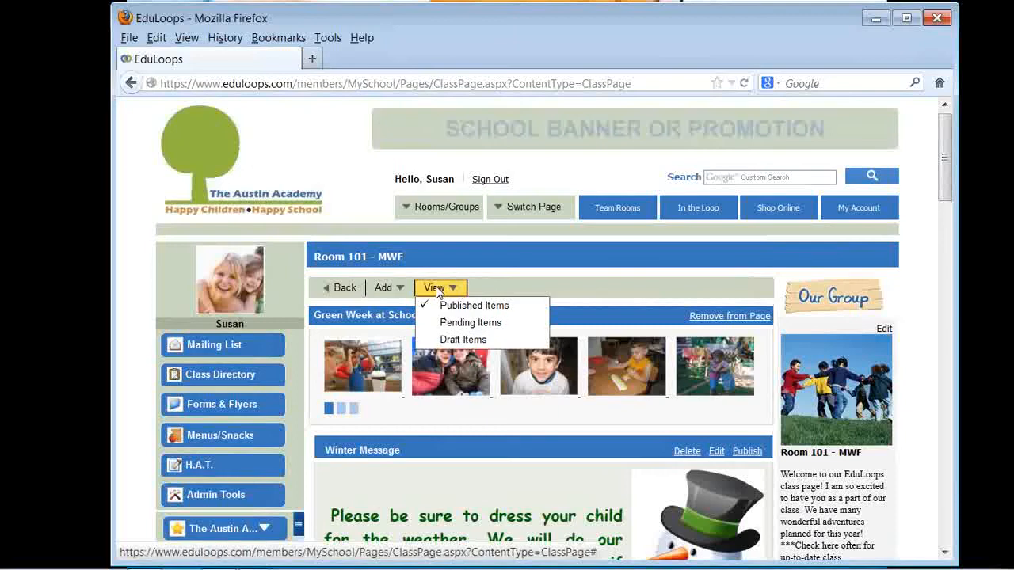
pyautogui.click(453, 340)
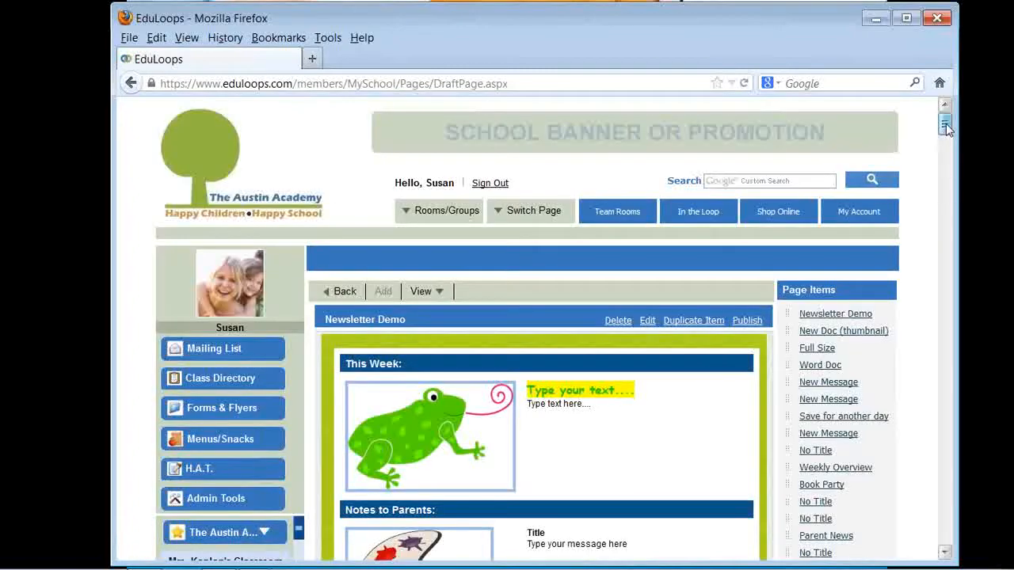
pyautogui.moveTo(945, 124); pyautogui.dragTo(946, 133)
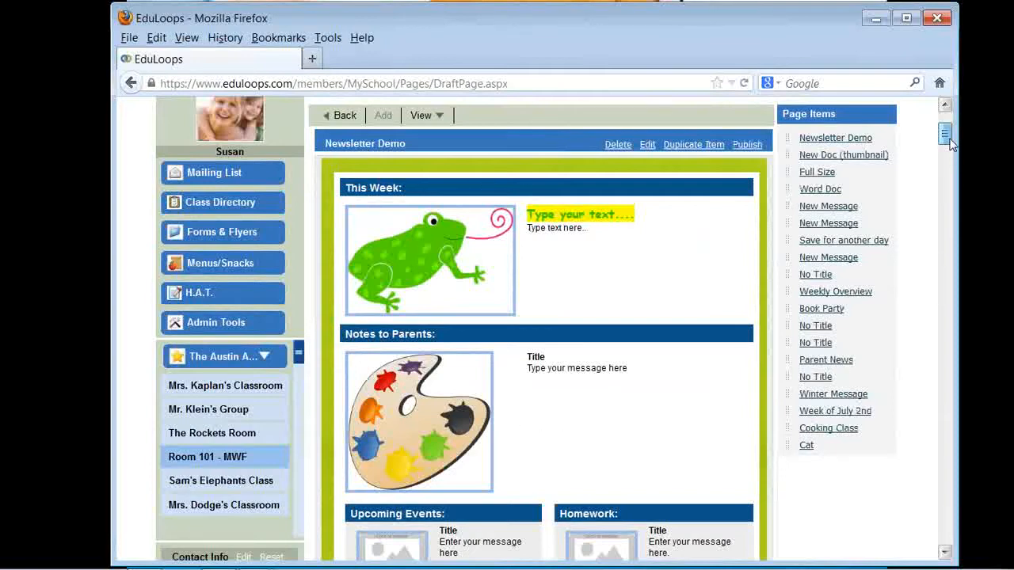
pyautogui.moveTo(948, 137); pyautogui.dragTo(949, 124)
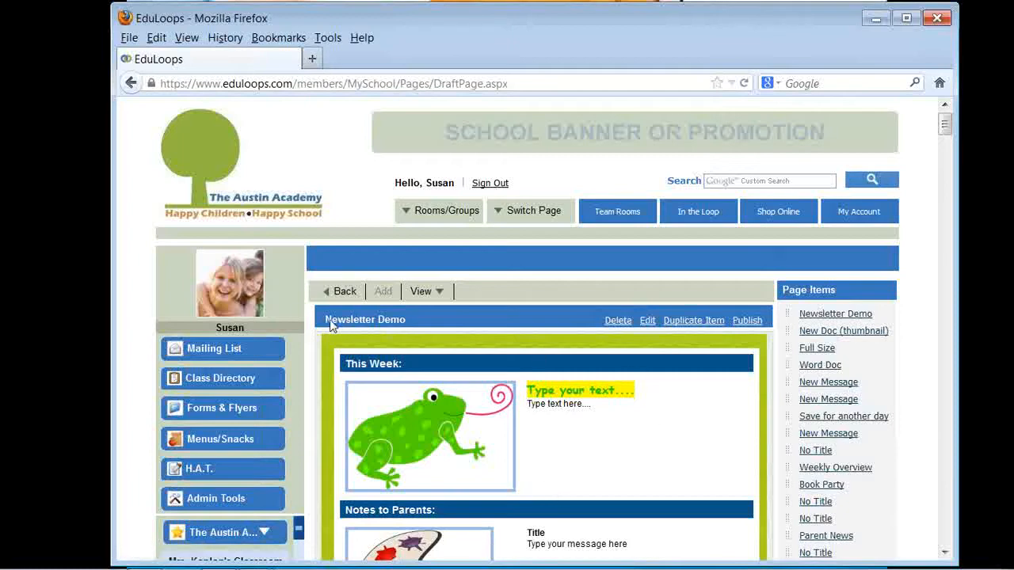
pyautogui.click(688, 327)
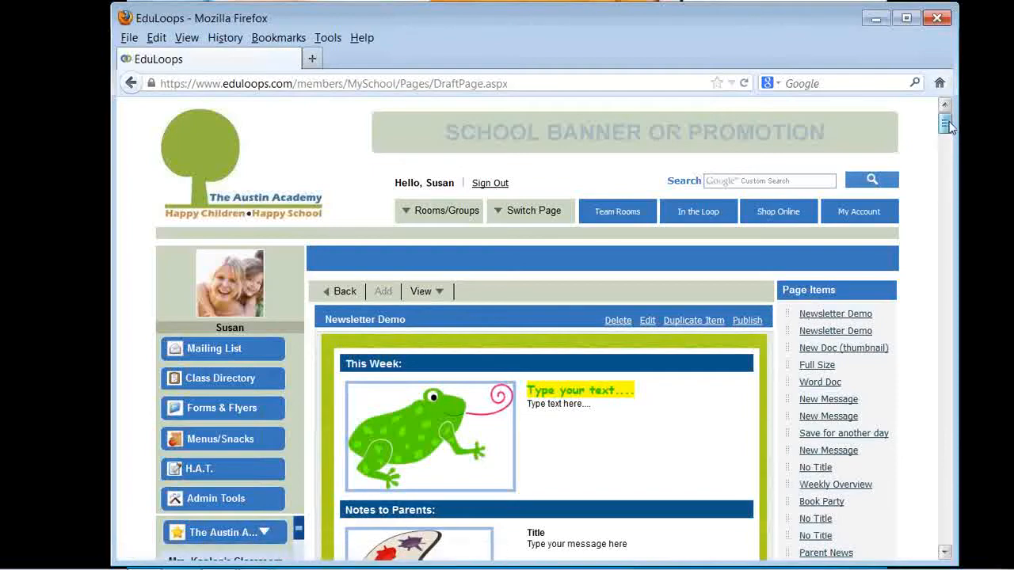
# - Open the first Newsletter Demo draft for editing and save it
pyautogui.moveTo(947, 124)
pyautogui.mouseDown()
pyautogui.moveTo(950, 166)
pyautogui.moveTo(943, 135)
pyautogui.mouseUp()
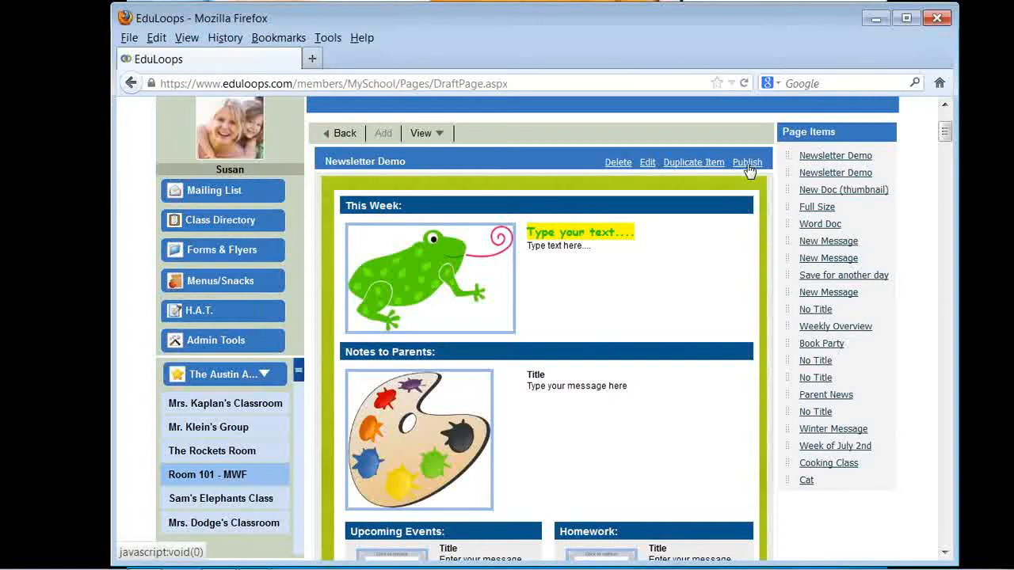
pyautogui.click(646, 164)
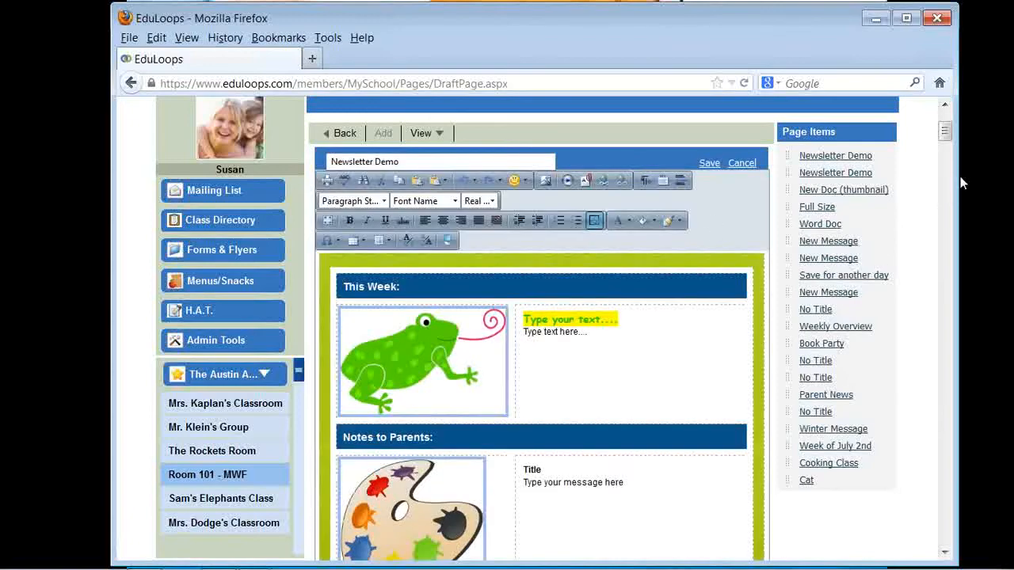
pyautogui.moveTo(952, 138)
pyautogui.mouseDown()
pyautogui.moveTo(957, 152)
pyautogui.moveTo(958, 134)
pyautogui.mouseUp()
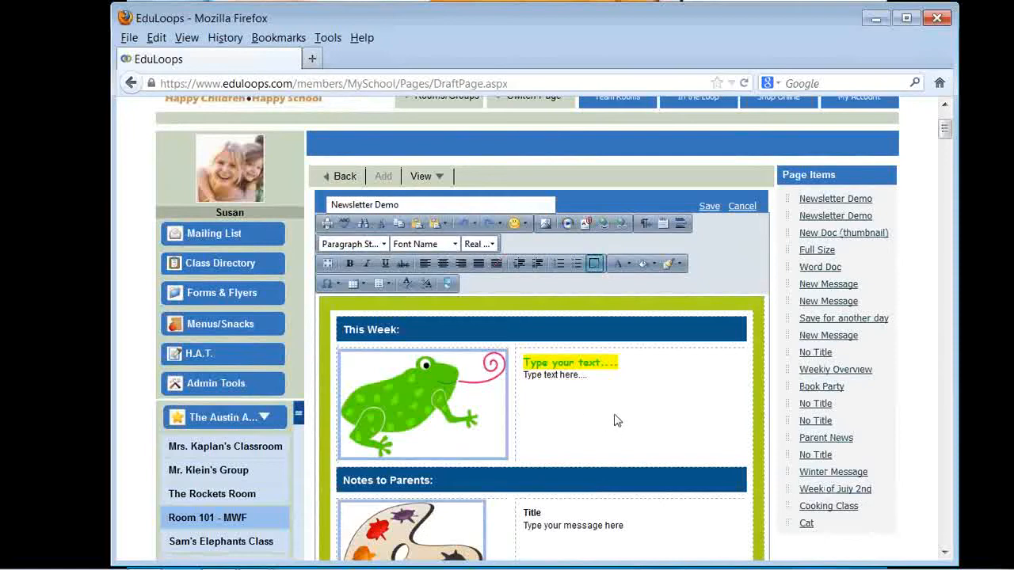
pyautogui.click(710, 210)
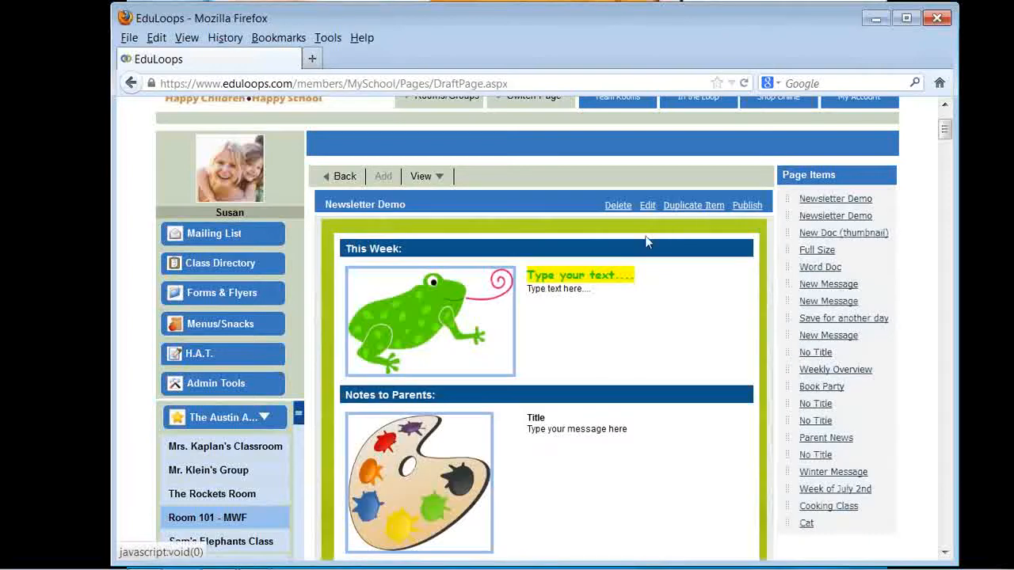
# - Publish the Newsletter Demo draft to Room 101 - MWF only, with the Don't Update option for users
pyautogui.click(748, 209)
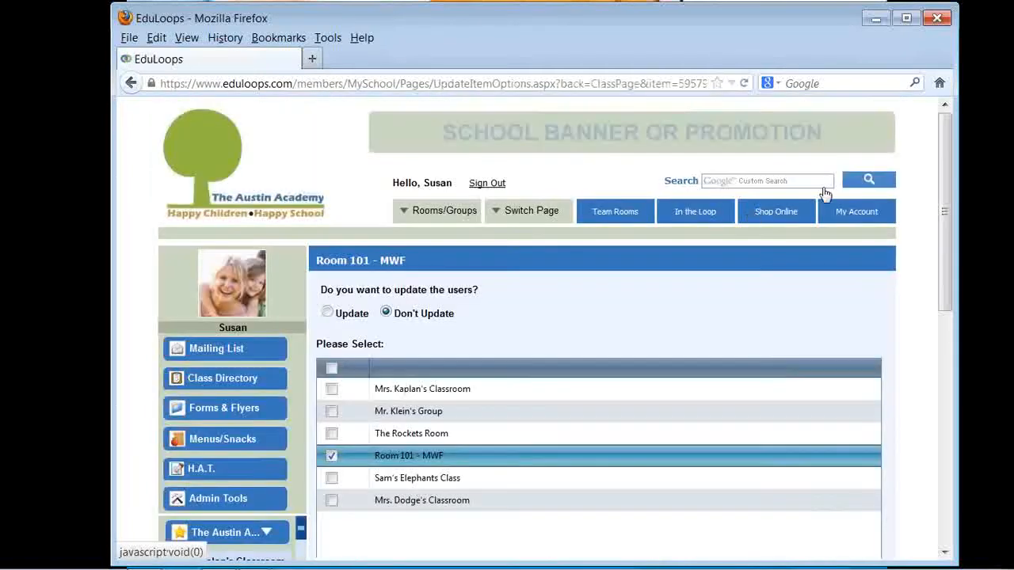
pyautogui.moveTo(944, 167); pyautogui.dragTo(945, 188)
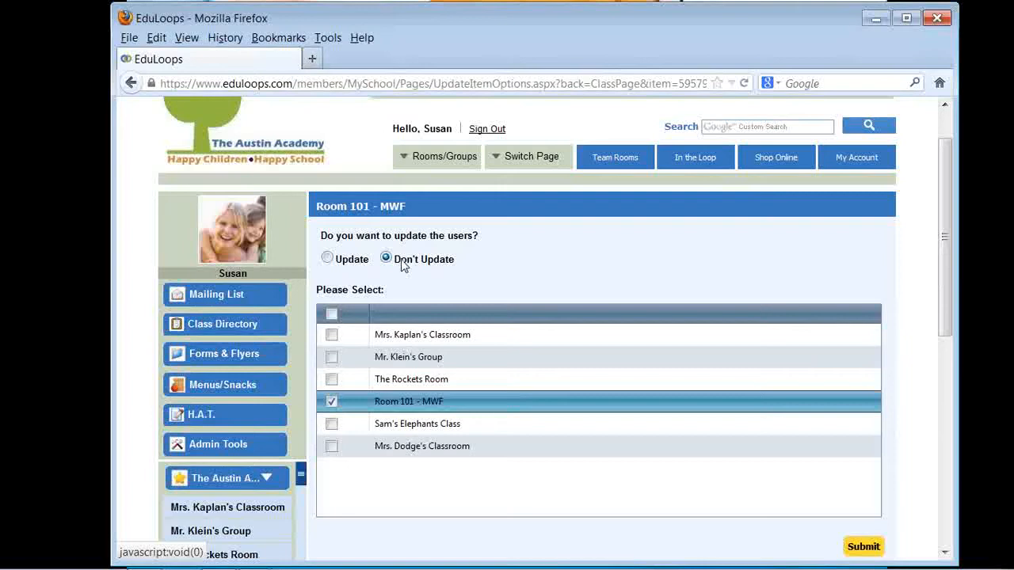
pyautogui.click(328, 261)
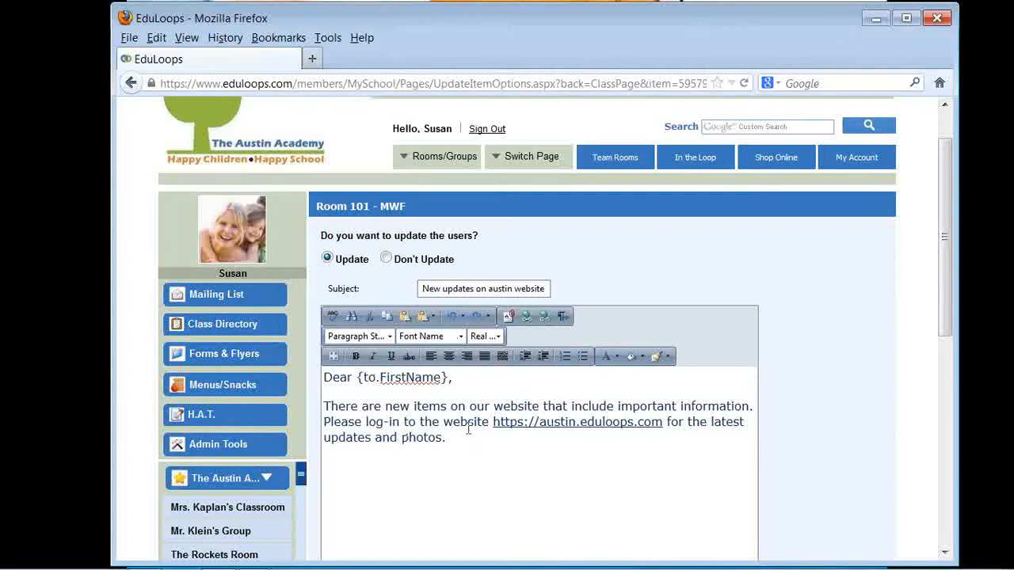
pyautogui.click(387, 259)
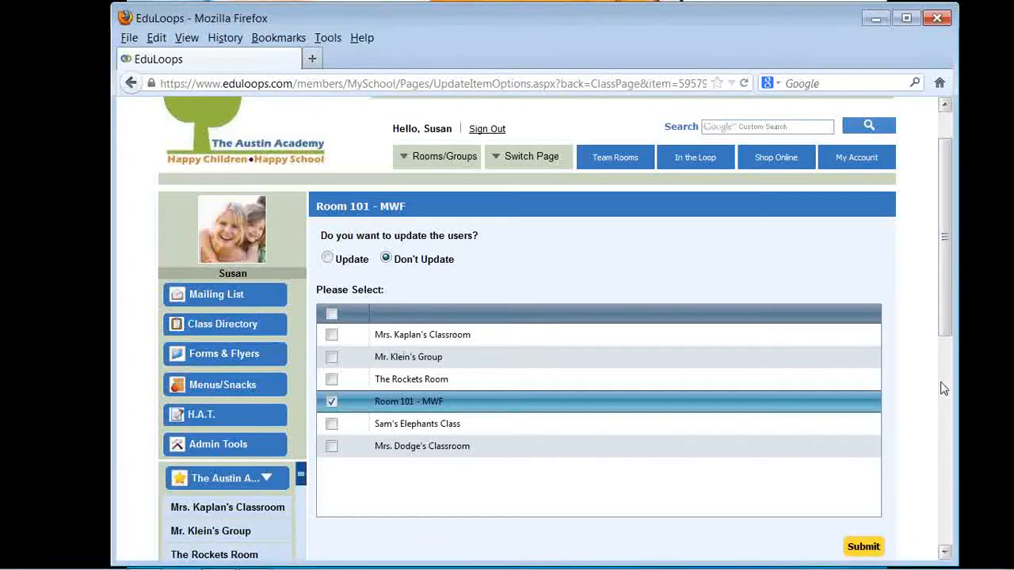
pyautogui.click(865, 546)
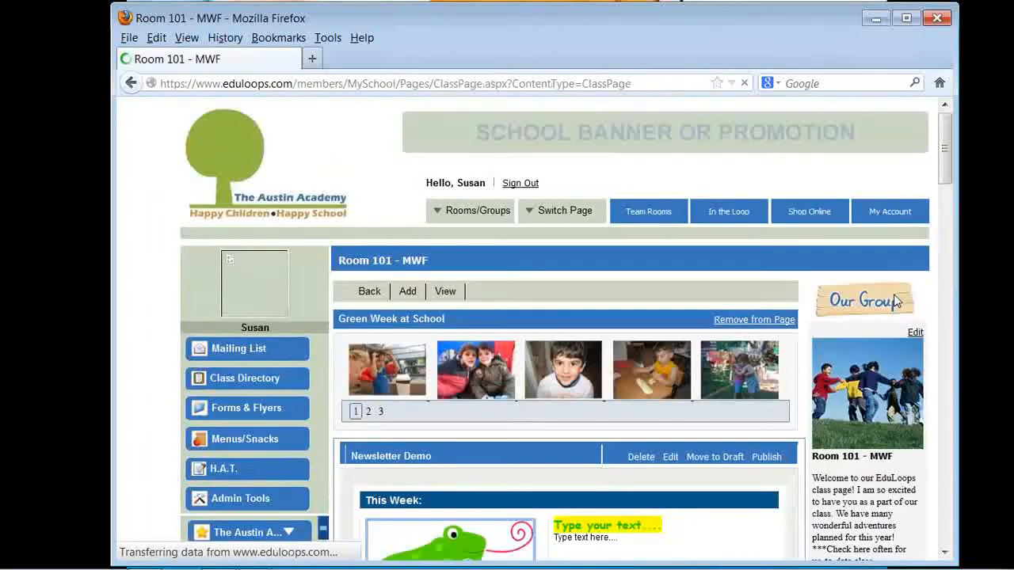
# - Examine the published newsletter and the pending and draft item lists, and return to the published items
pyautogui.moveTo(947, 176); pyautogui.dragTo(939, 224)
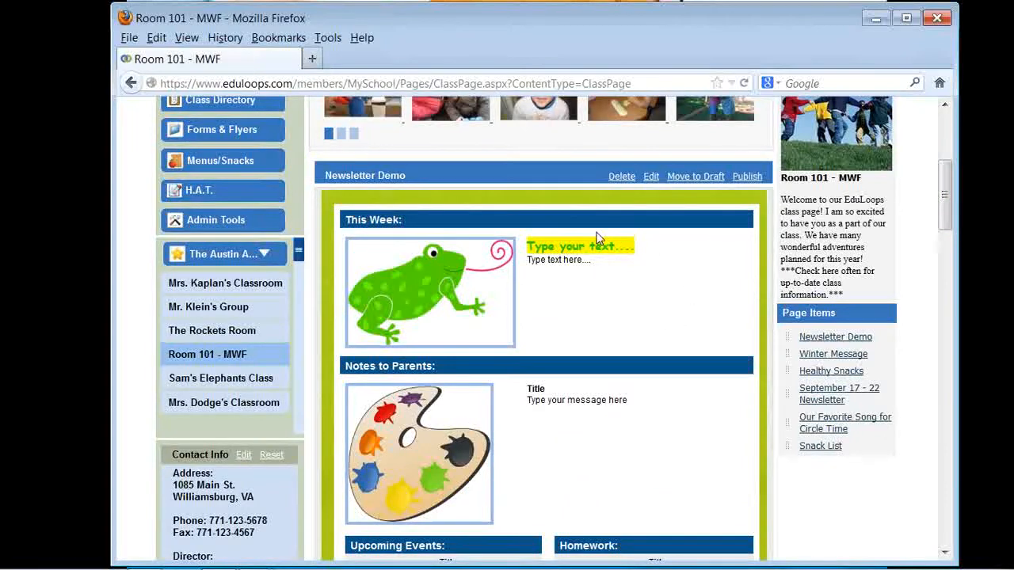
pyautogui.moveTo(945, 217); pyautogui.dragTo(955, 175)
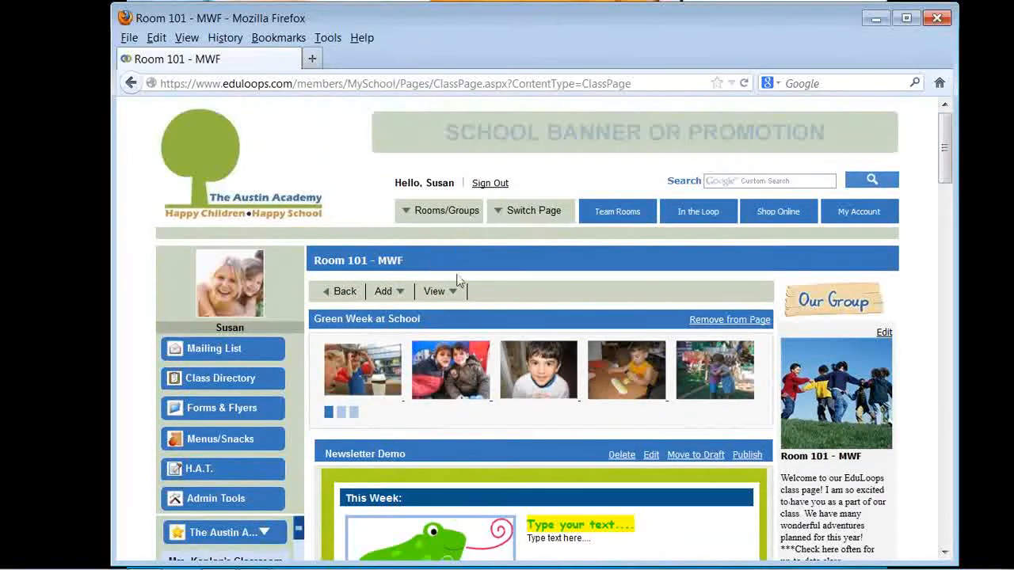
pyautogui.click(436, 292)
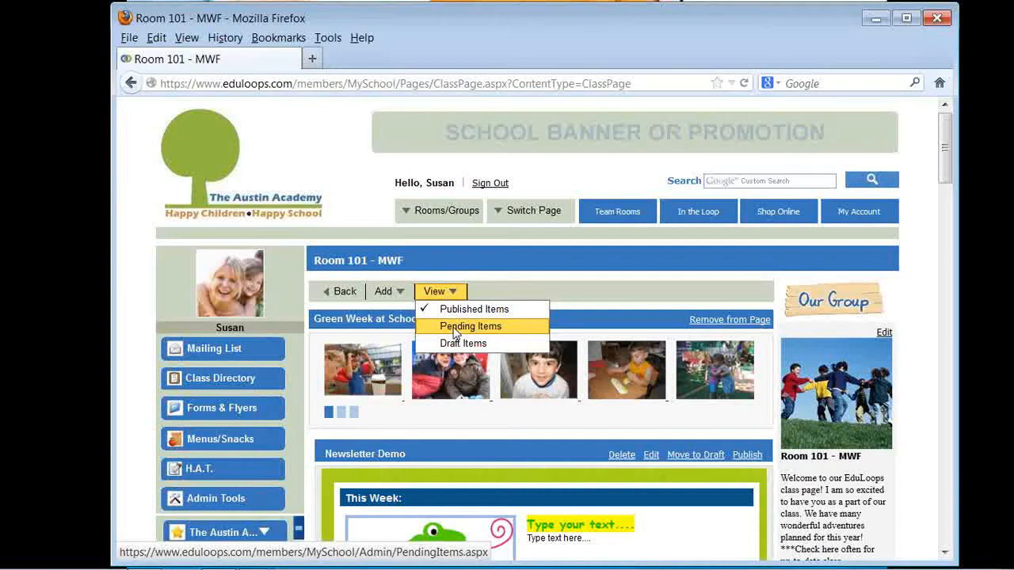
pyautogui.click(454, 333)
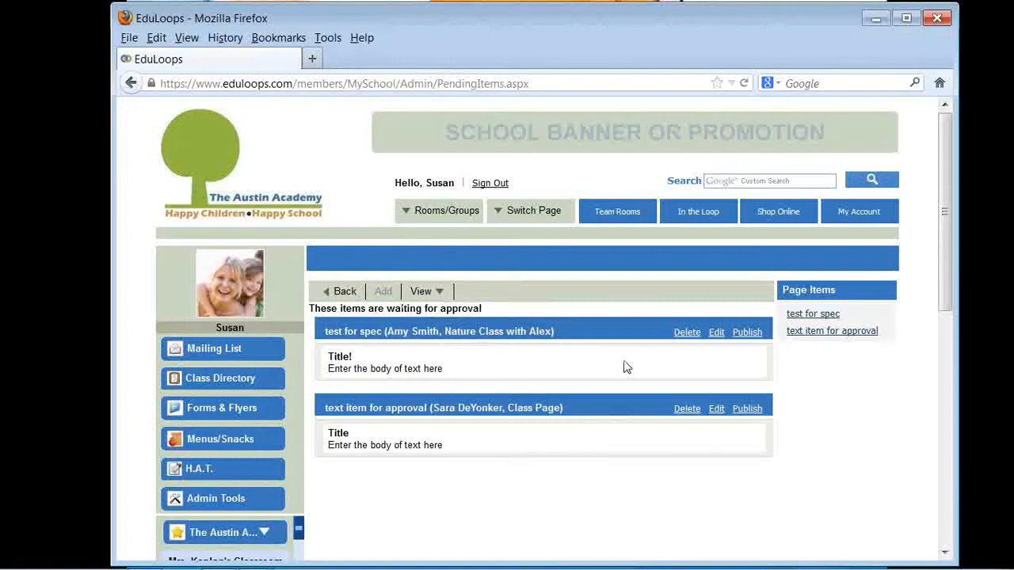
pyautogui.moveTo(428, 292)
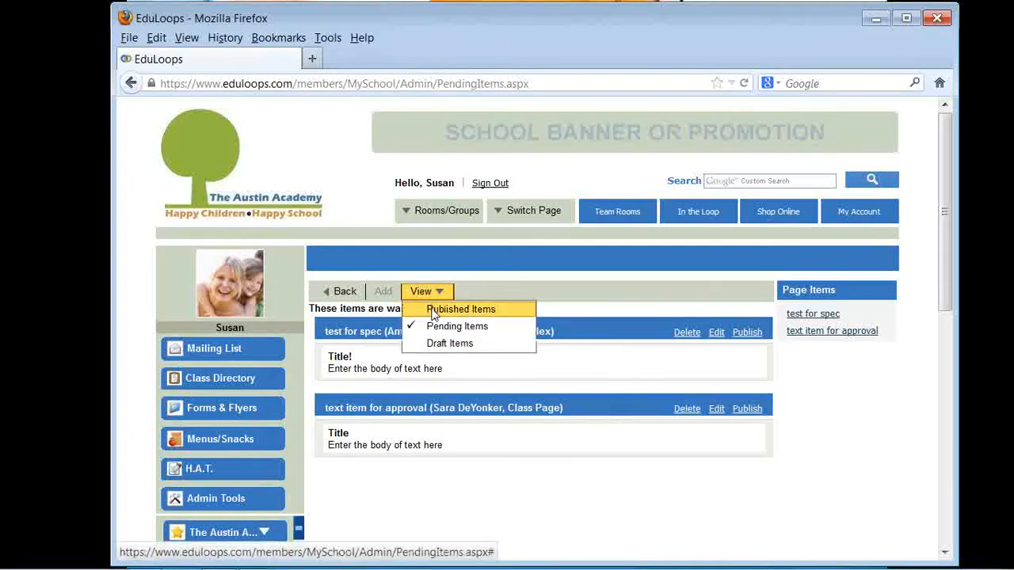
pyautogui.click(441, 345)
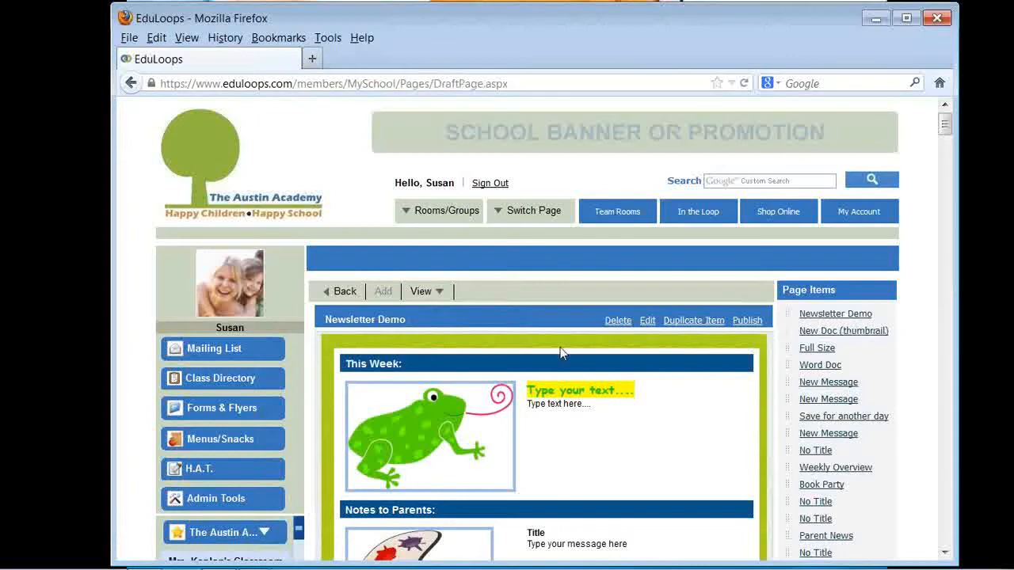
pyautogui.click(422, 291)
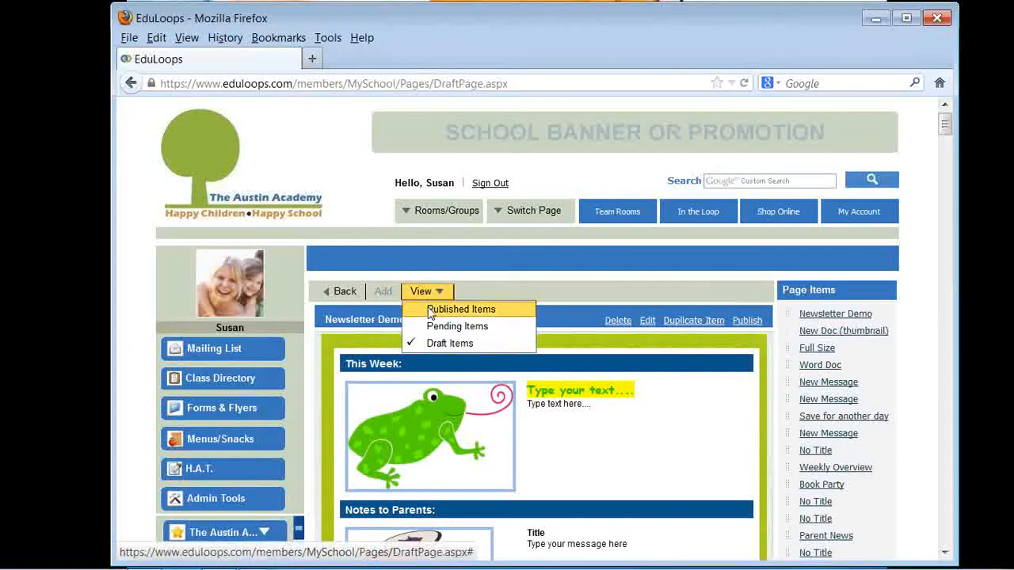
pyautogui.click(430, 310)
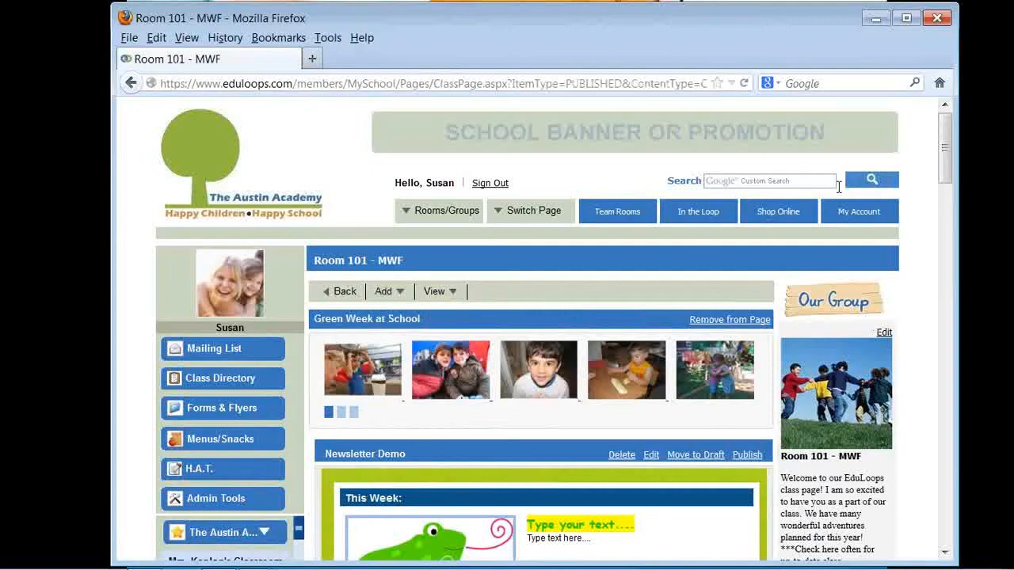
# - Delete the published Newsletter Demo item from the class page and confirm the deletion
pyautogui.moveTo(944, 159); pyautogui.dragTo(953, 211)
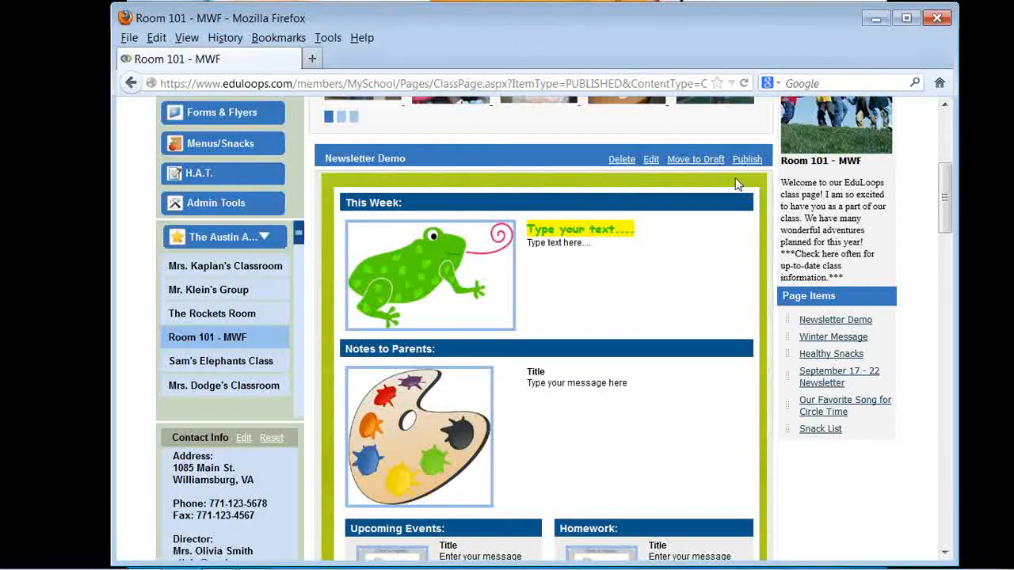
pyautogui.click(623, 160)
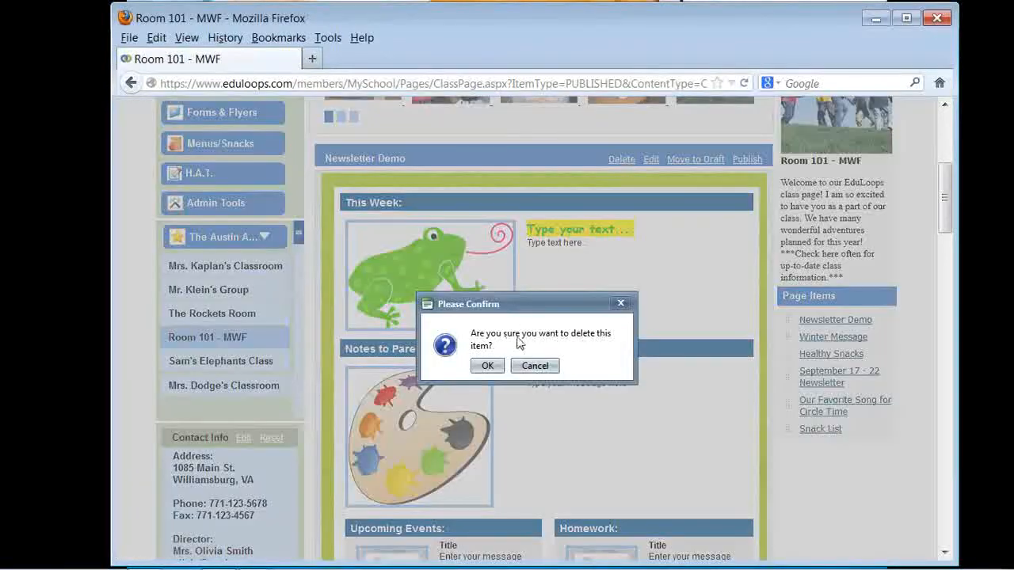
pyautogui.click(485, 367)
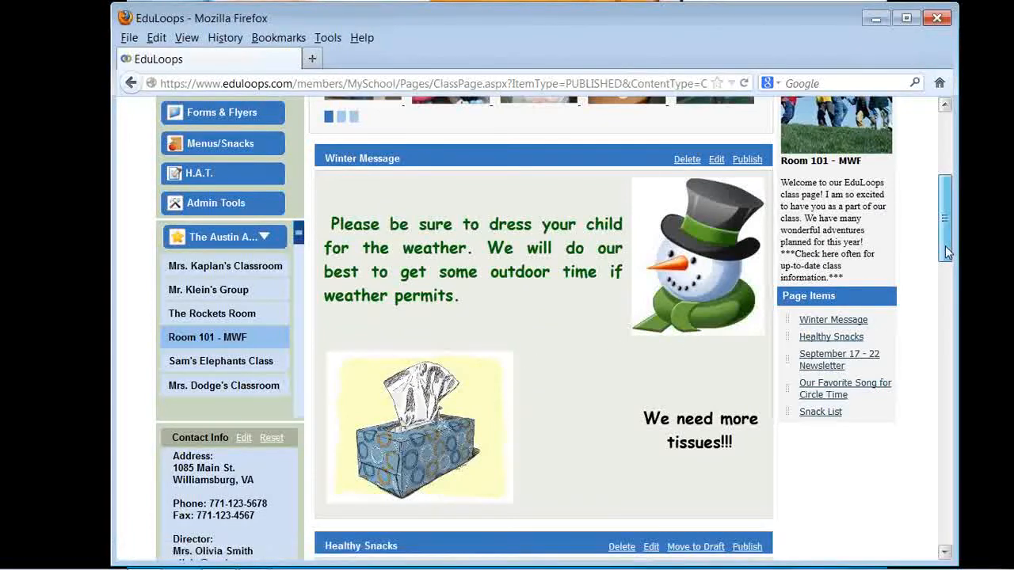
# - Add a new text item to the Room 101 - MWF page using the Days of the Week template
pyautogui.scroll(4, 951, 230)
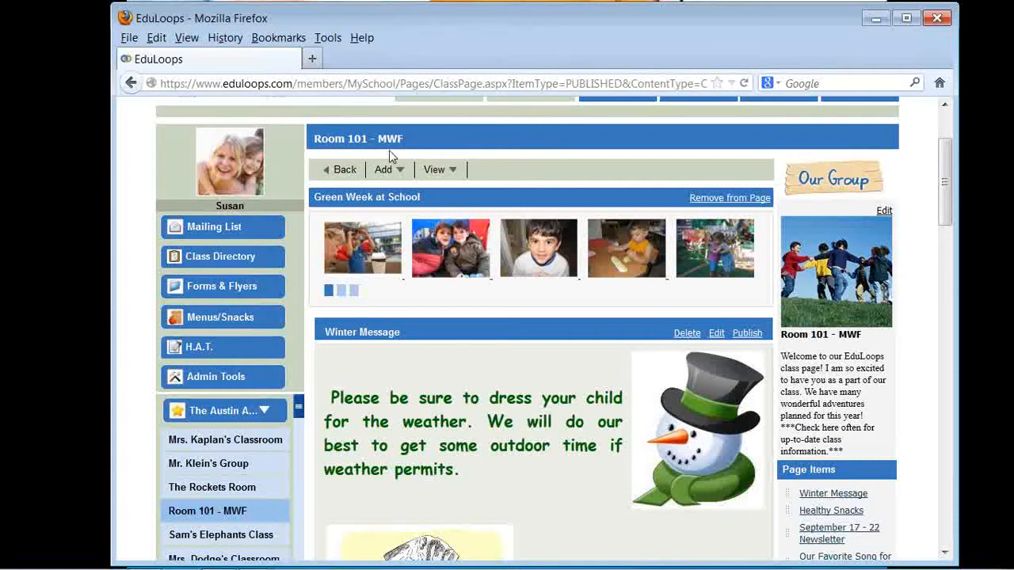
pyautogui.click(385, 171)
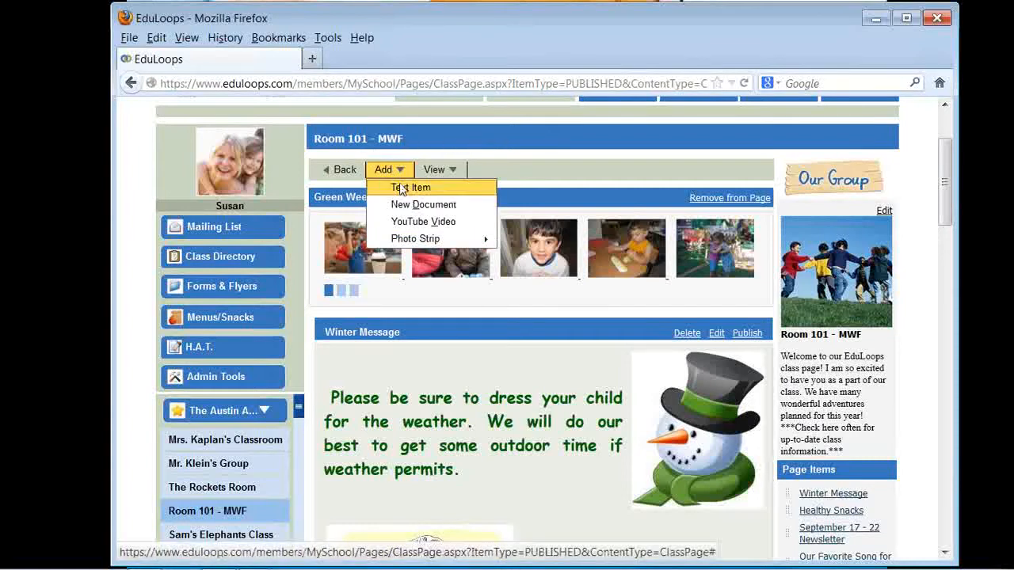
pyautogui.click(401, 188)
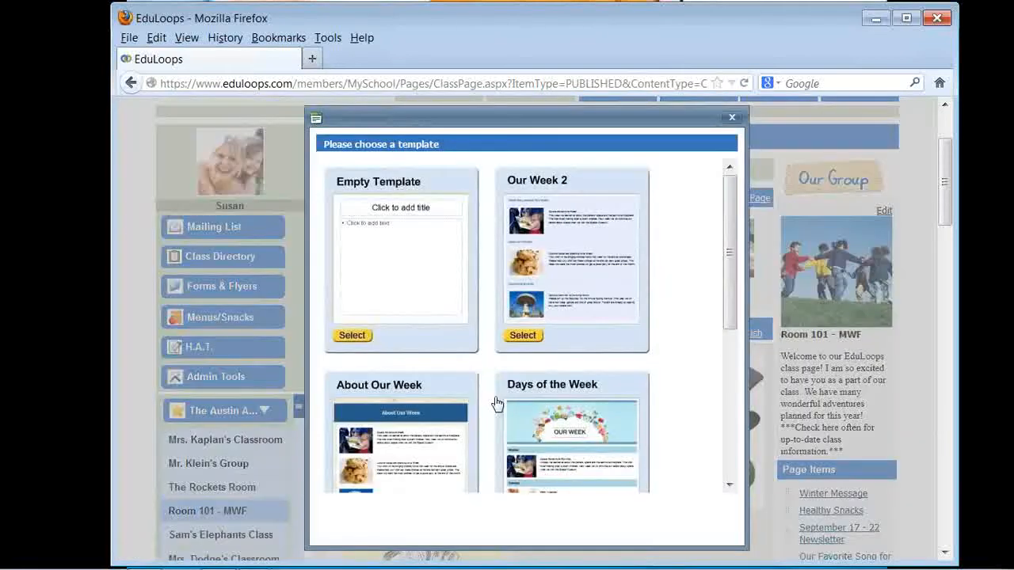
pyautogui.click(572, 415)
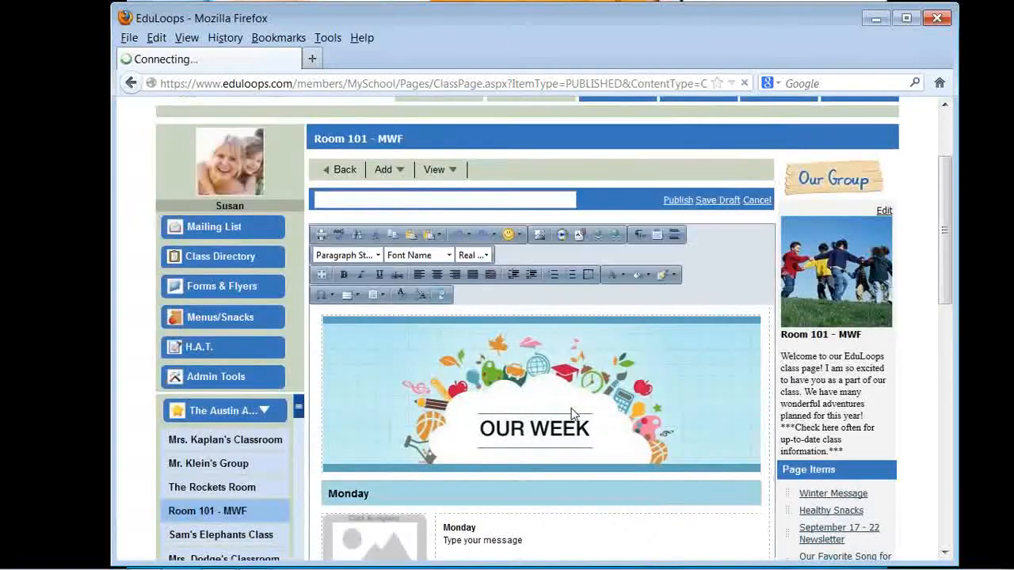
# - Title the new text item "Demo Template"
pyautogui.moveTo(948, 238); pyautogui.dragTo(948, 241)
pyautogui.click(393, 186)
pyautogui.click(390, 188)
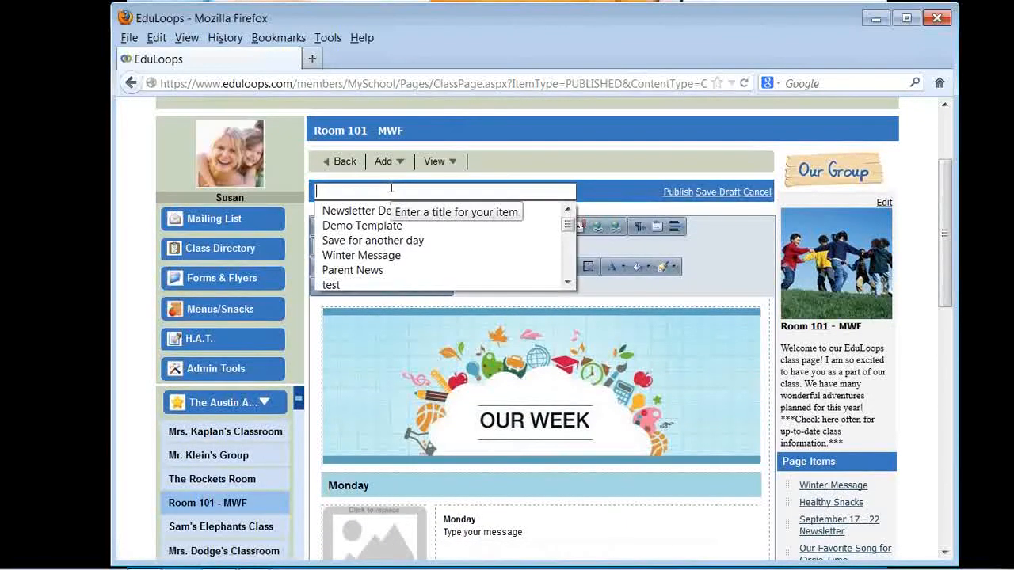
pyautogui.click(356, 225)
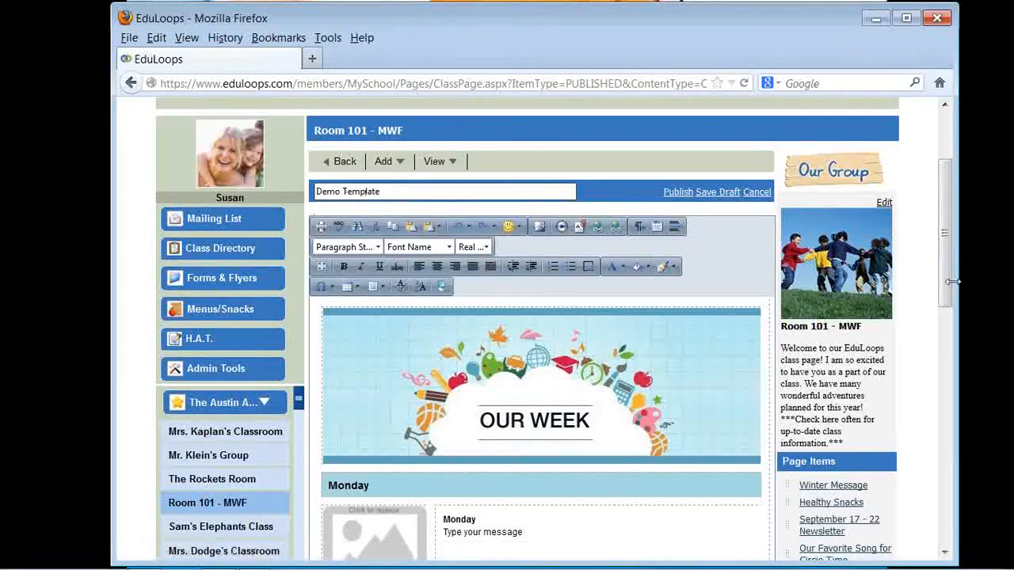
# - Examine the Our Week banner and the Monday heading in the Demo Template item
pyautogui.moveTo(944, 285); pyautogui.dragTo(945, 325)
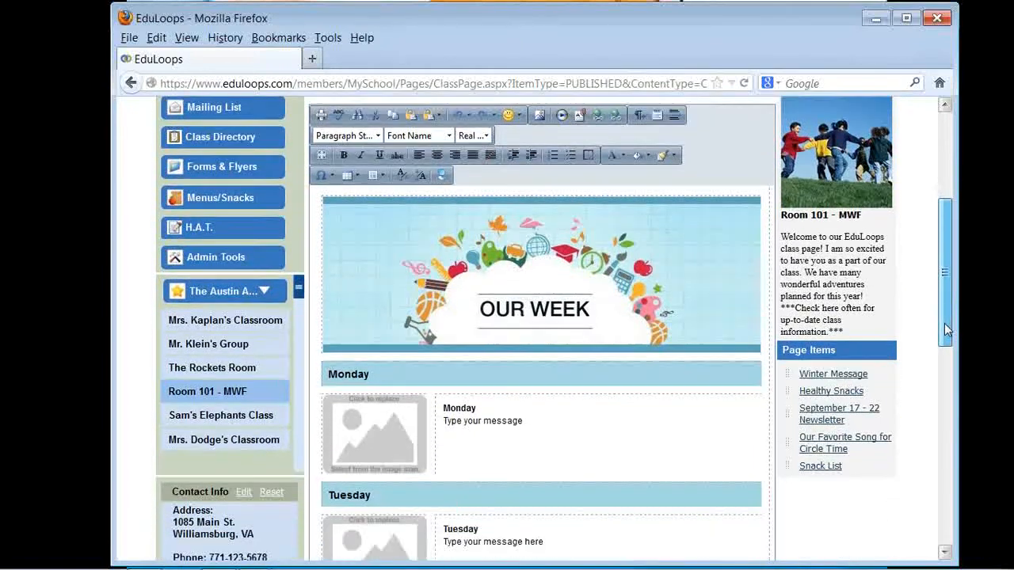
pyautogui.doubleClick(340, 377)
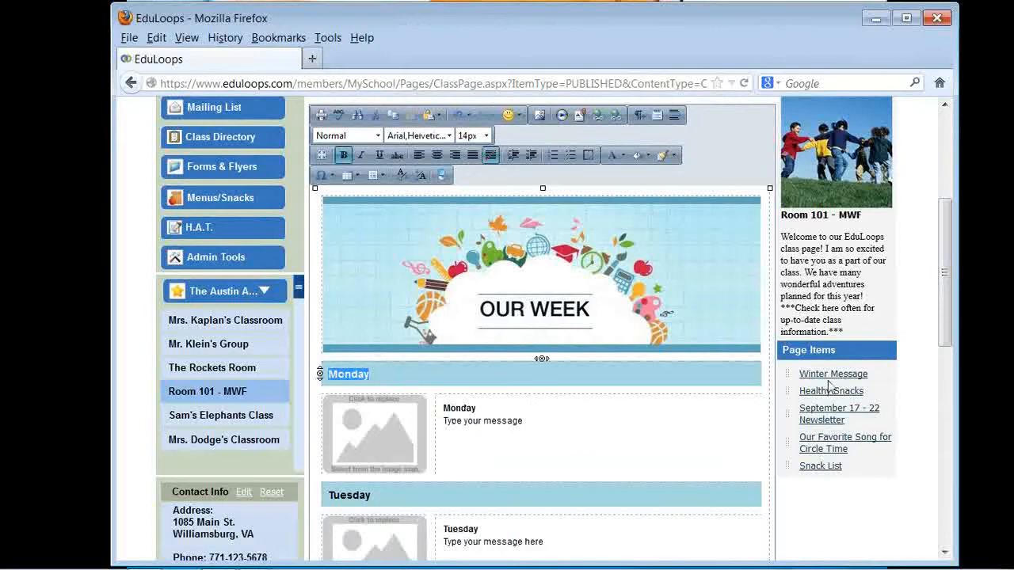
pyautogui.moveTo(951, 318); pyautogui.dragTo(951, 314)
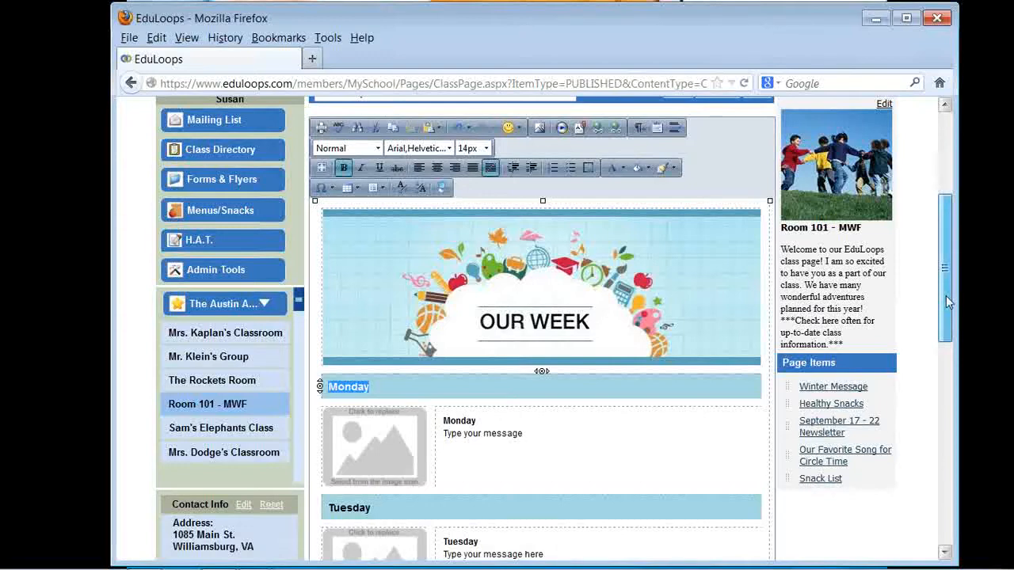
pyautogui.moveTo(946, 295); pyautogui.dragTo(949, 307)
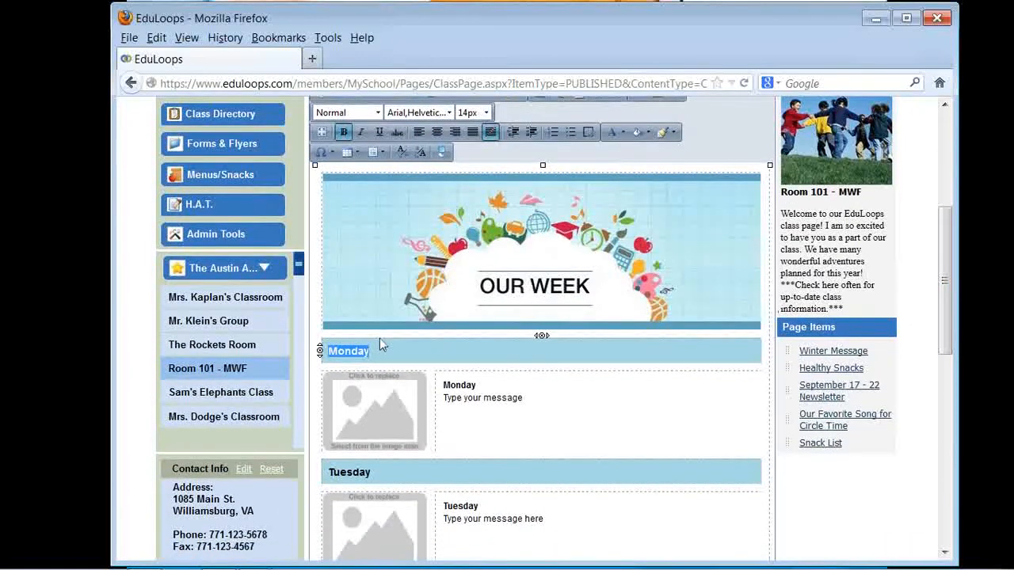
pyautogui.moveTo(375, 350); pyautogui.dragTo(328, 350)
pyautogui.click(567, 292)
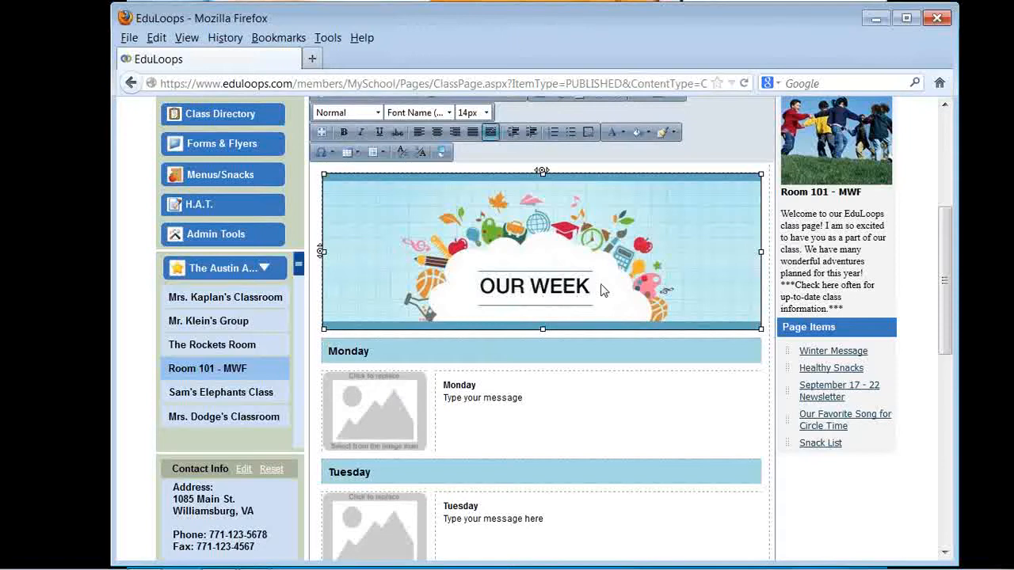
pyautogui.moveTo(385, 354); pyautogui.dragTo(319, 353)
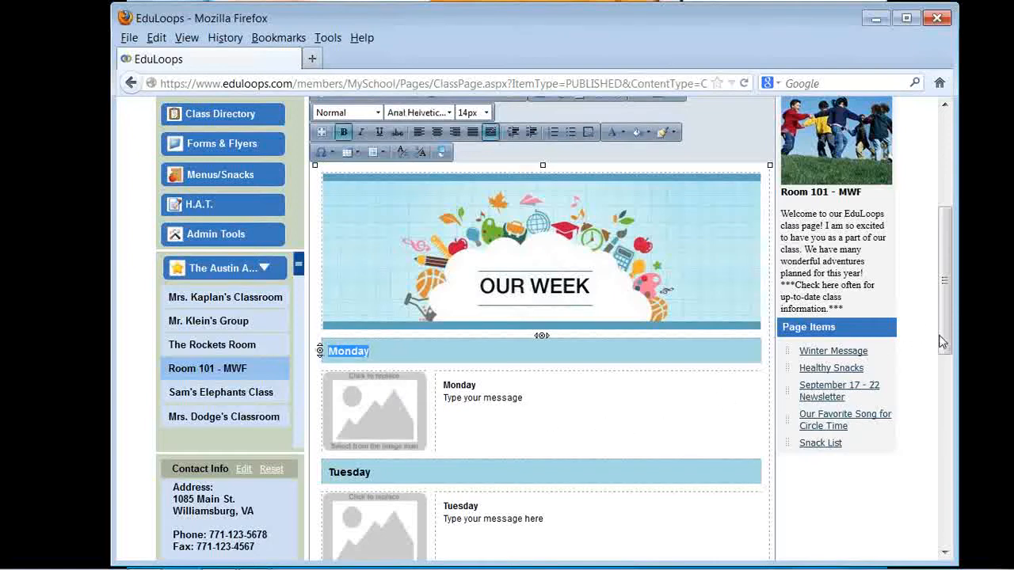
# - Delete the Thursday and Friday heading rows together with their image and message rows from the template
pyautogui.moveTo(950, 325); pyautogui.dragTo(962, 461)
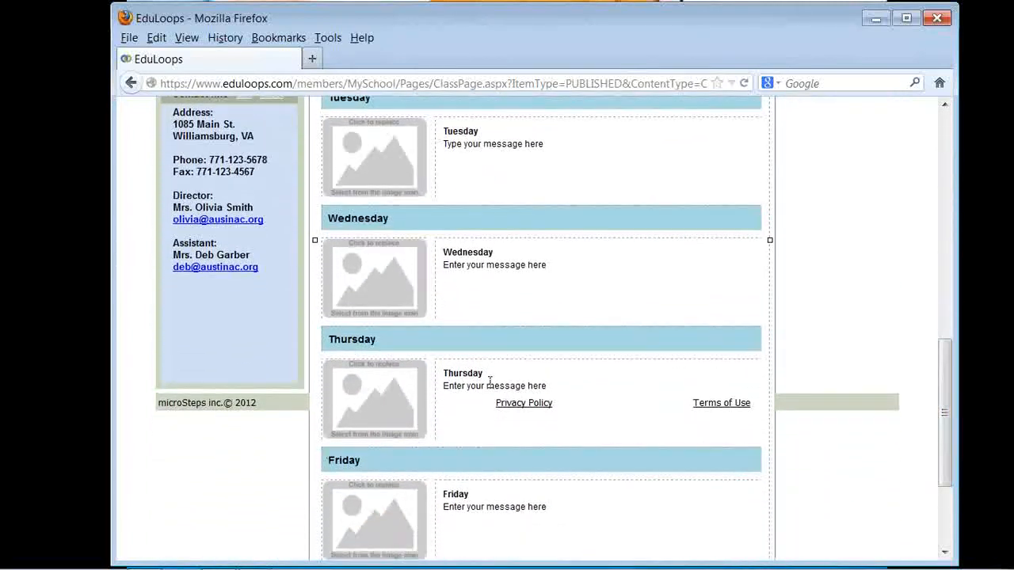
pyautogui.click(376, 339)
pyautogui.click(321, 339)
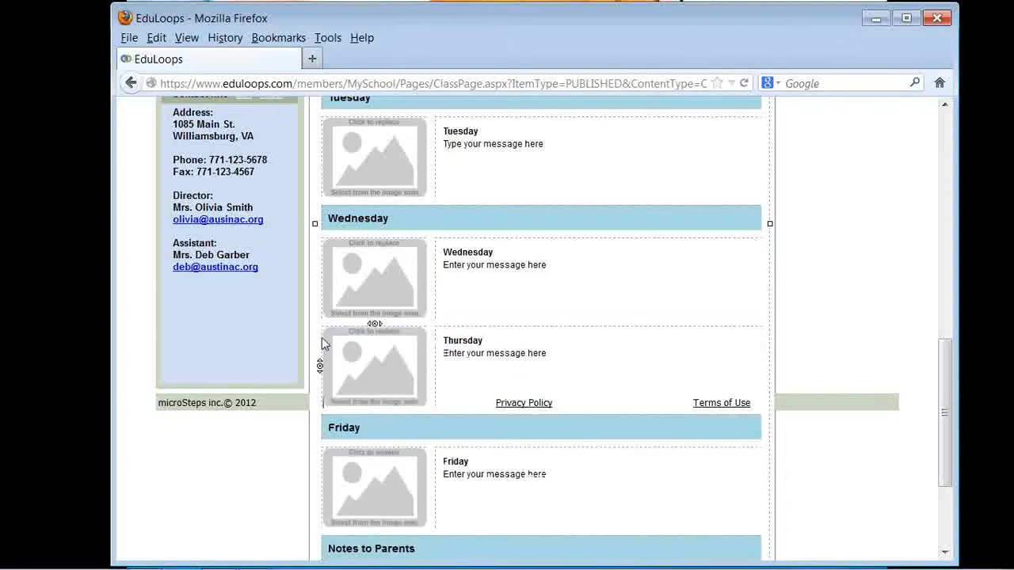
pyautogui.click(387, 362)
pyautogui.click(468, 377)
pyautogui.click(434, 367)
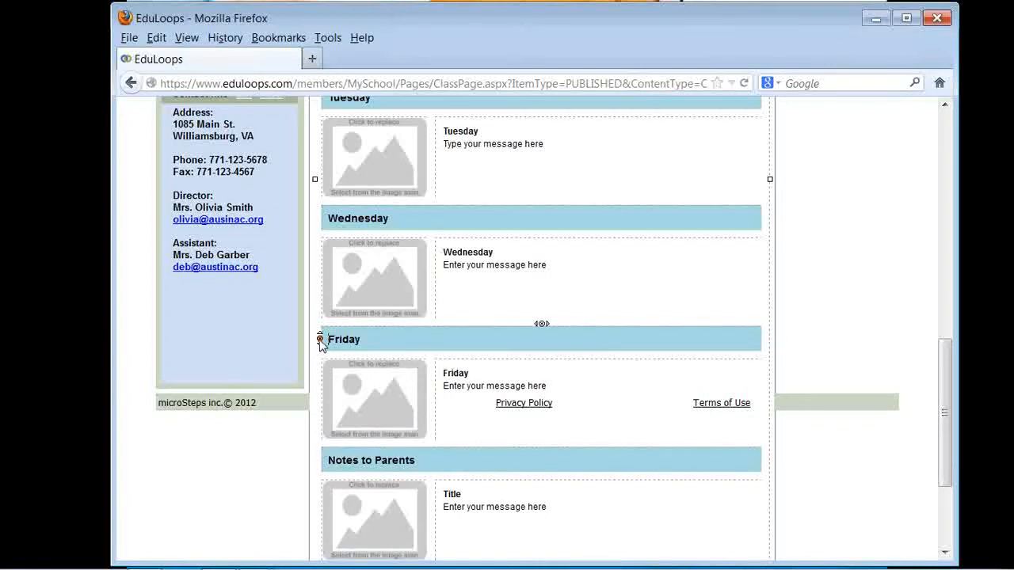
pyautogui.click(320, 339)
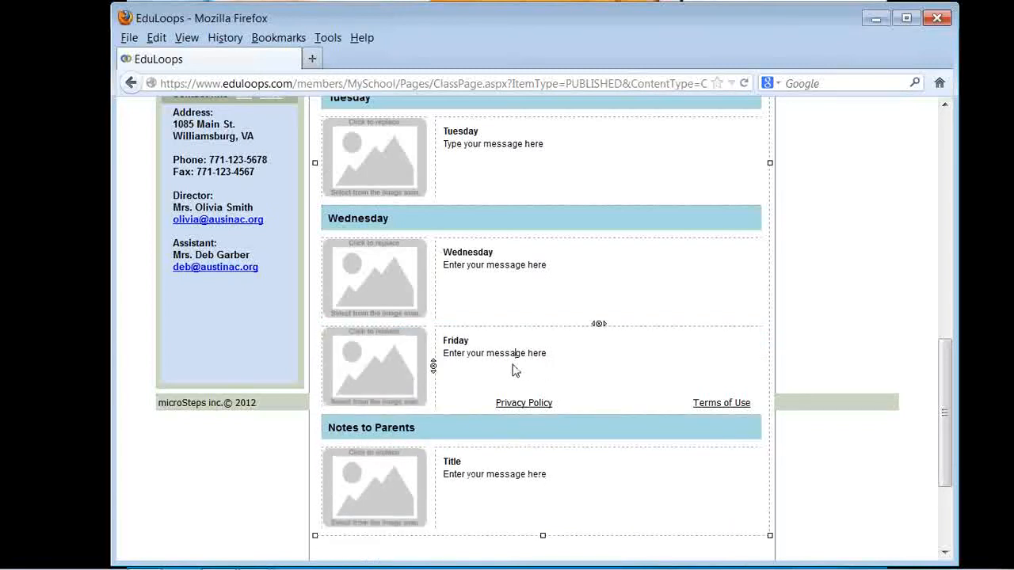
pyautogui.click(434, 367)
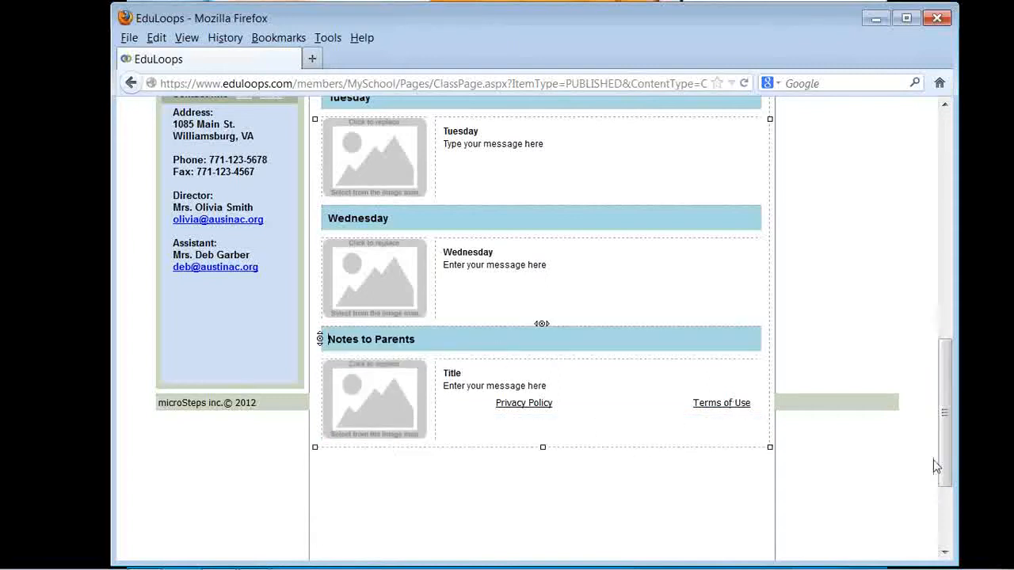
pyautogui.moveTo(943, 452); pyautogui.dragTo(957, 396)
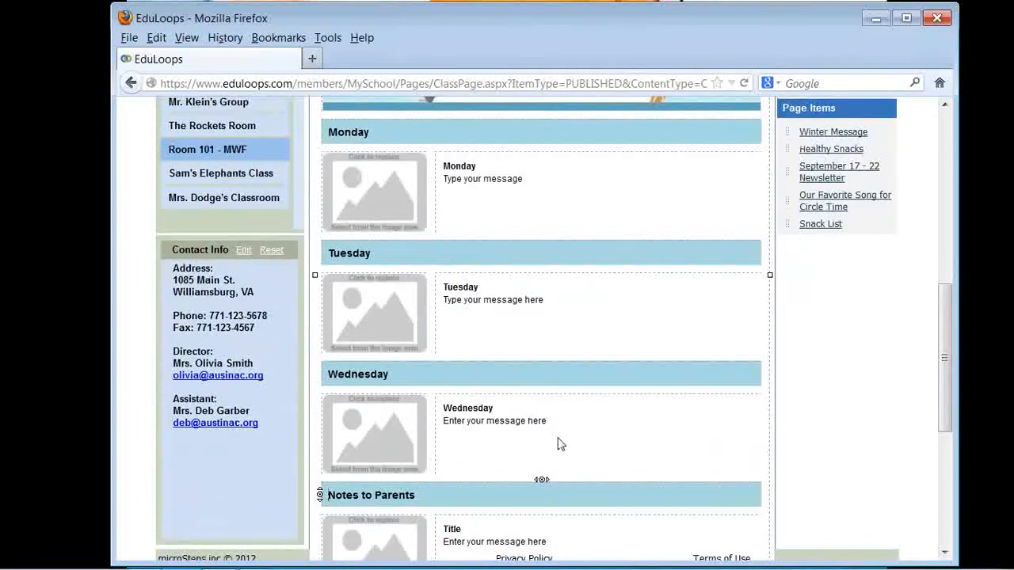
pyautogui.click(487, 438)
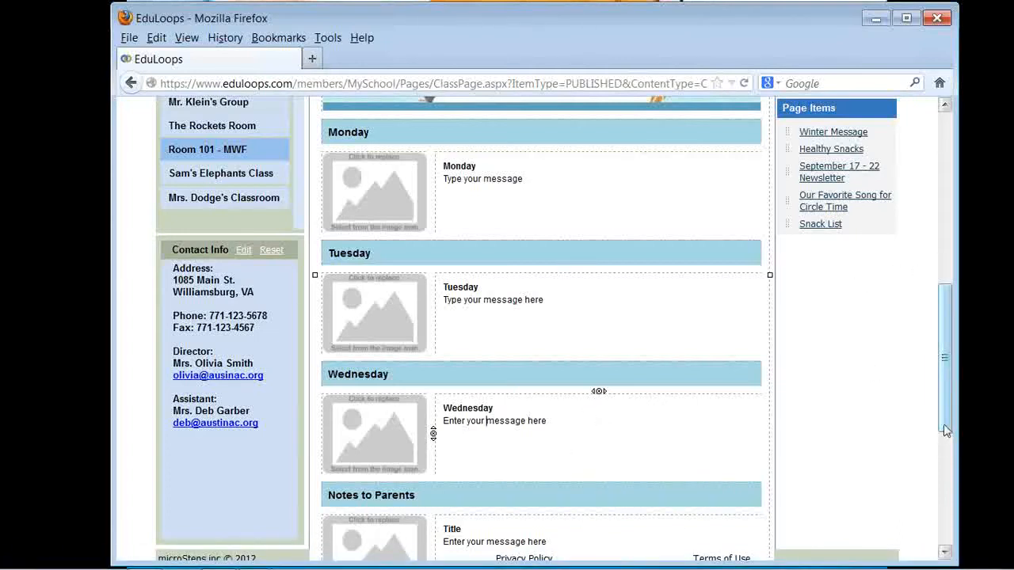
pyautogui.moveTo(944, 427); pyautogui.dragTo(943, 334)
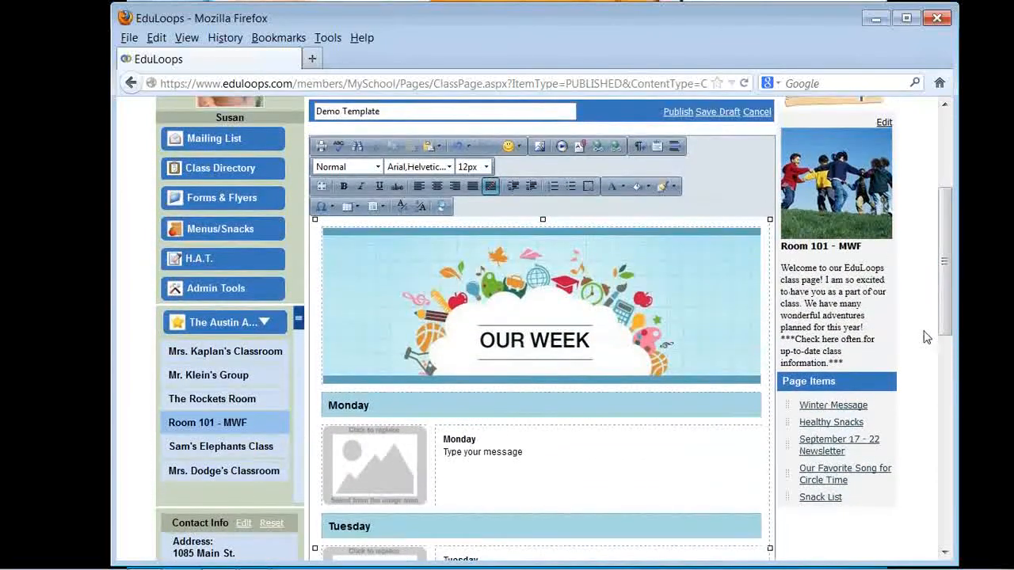
pyautogui.click(358, 209)
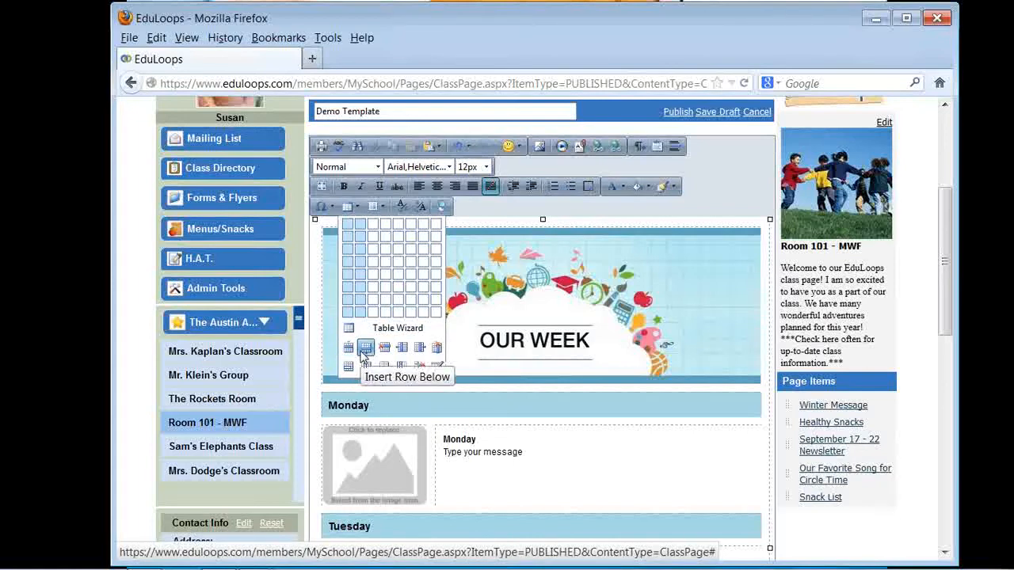
pyautogui.click(600, 447)
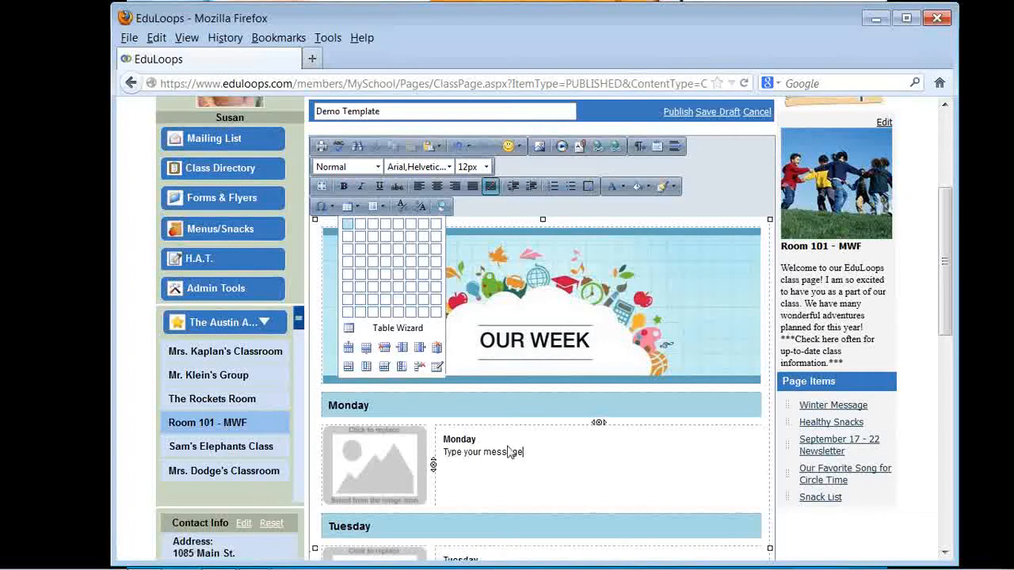
pyautogui.click(478, 442)
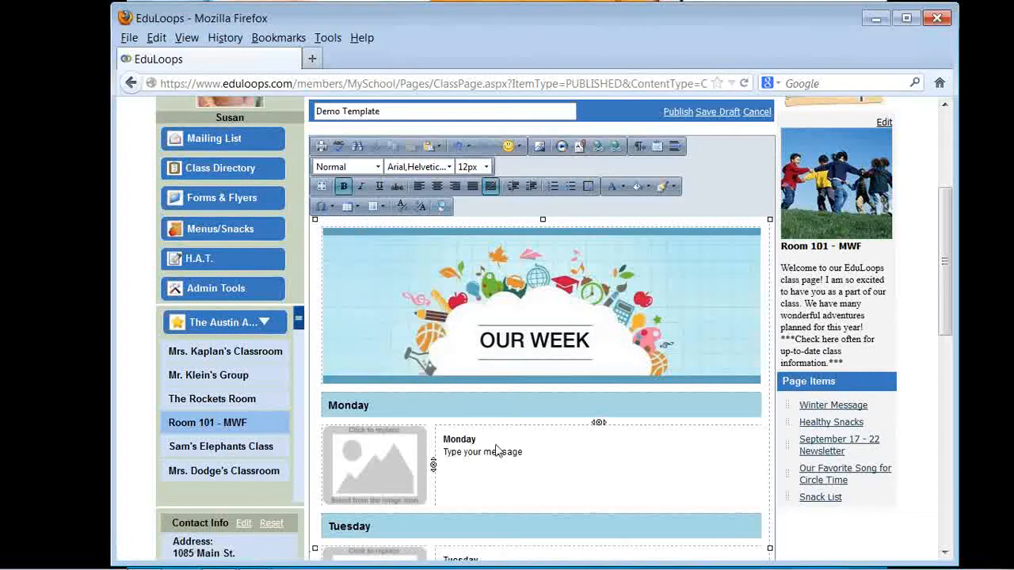
# - Insert one blank row above and one below the Monday heading row, and delete both blank rows
pyautogui.click(374, 408)
pyautogui.click(356, 208)
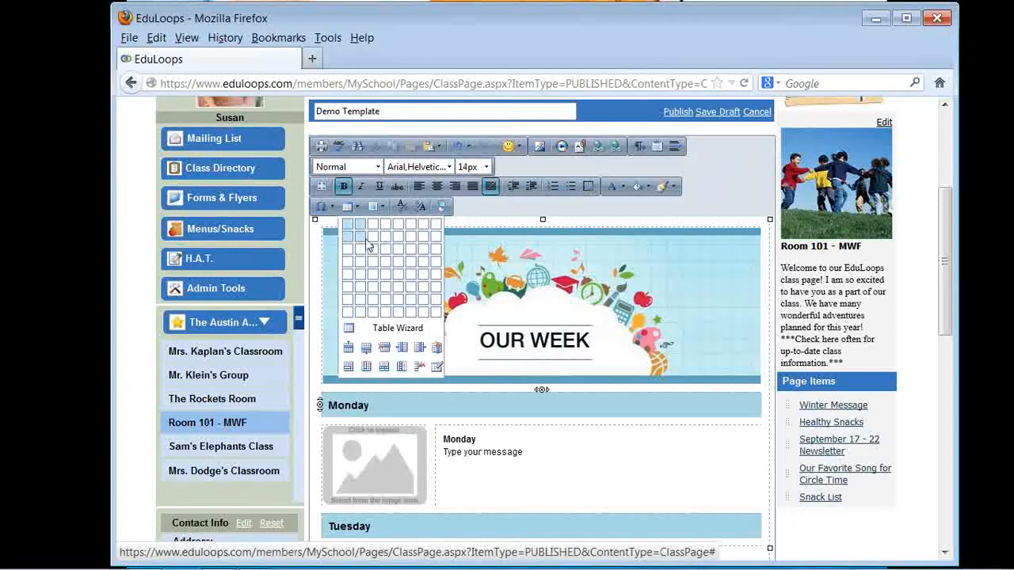
pyautogui.click(350, 349)
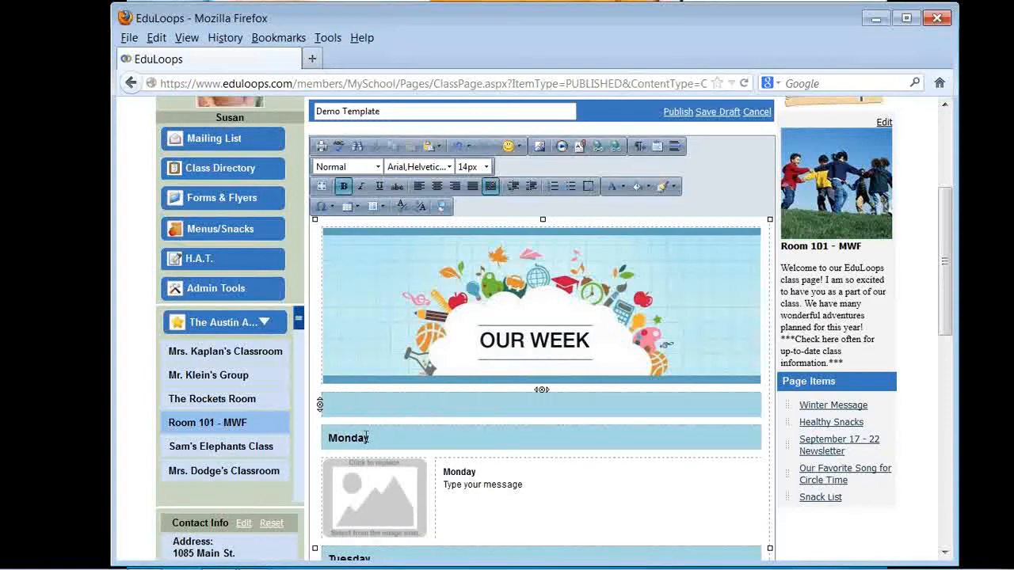
pyautogui.click(349, 206)
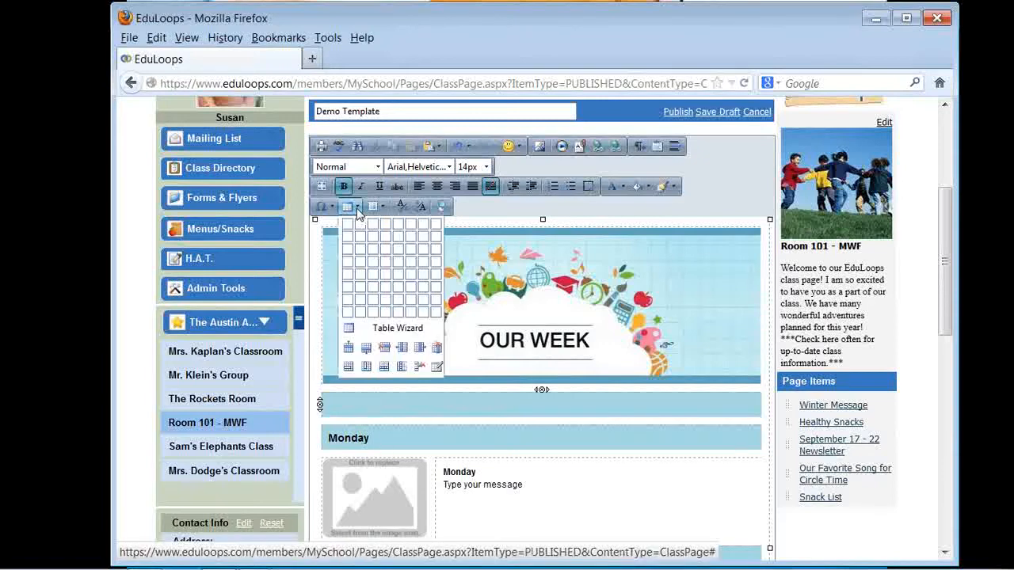
pyautogui.click(366, 347)
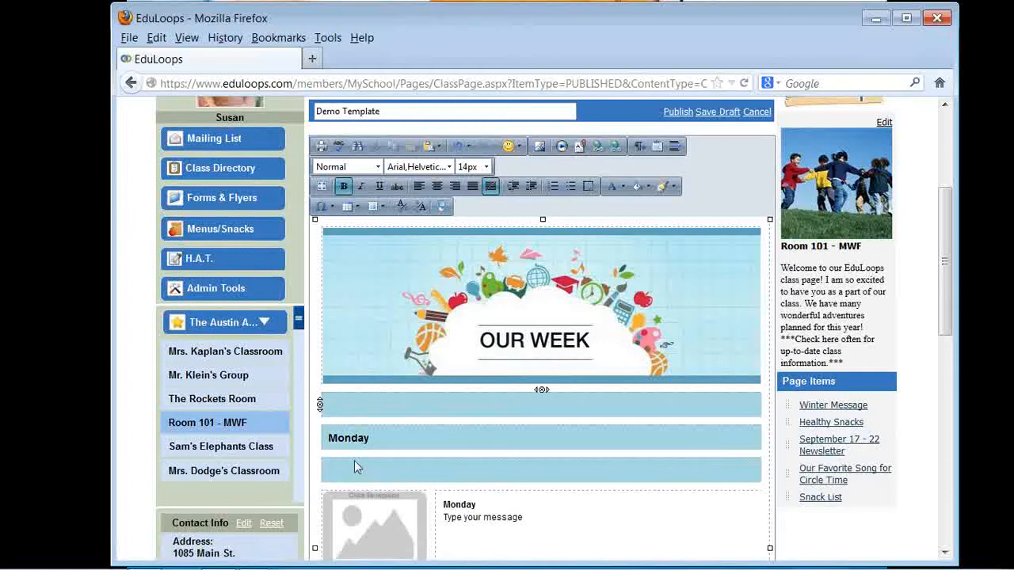
pyautogui.click(318, 405)
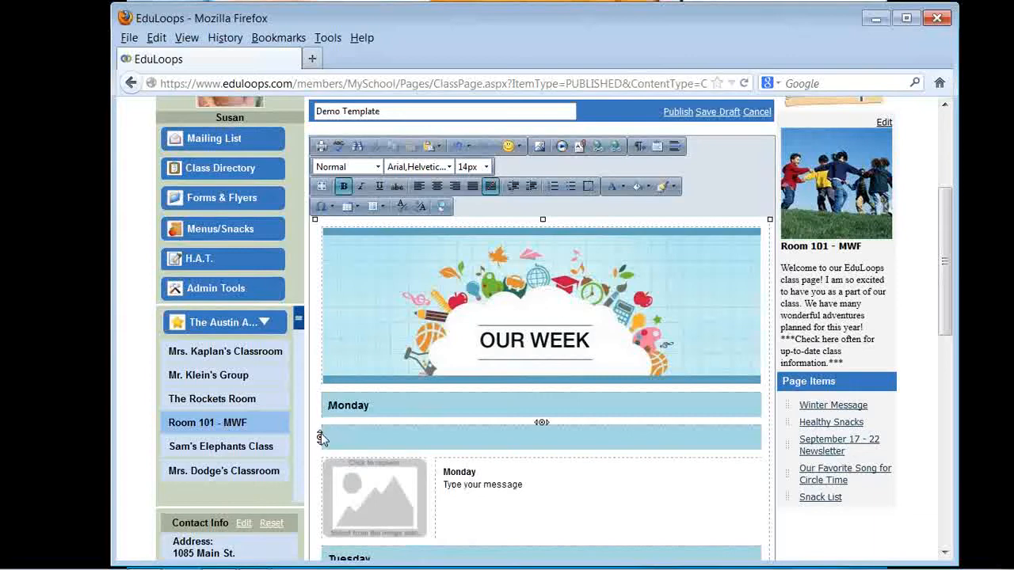
pyautogui.click(321, 439)
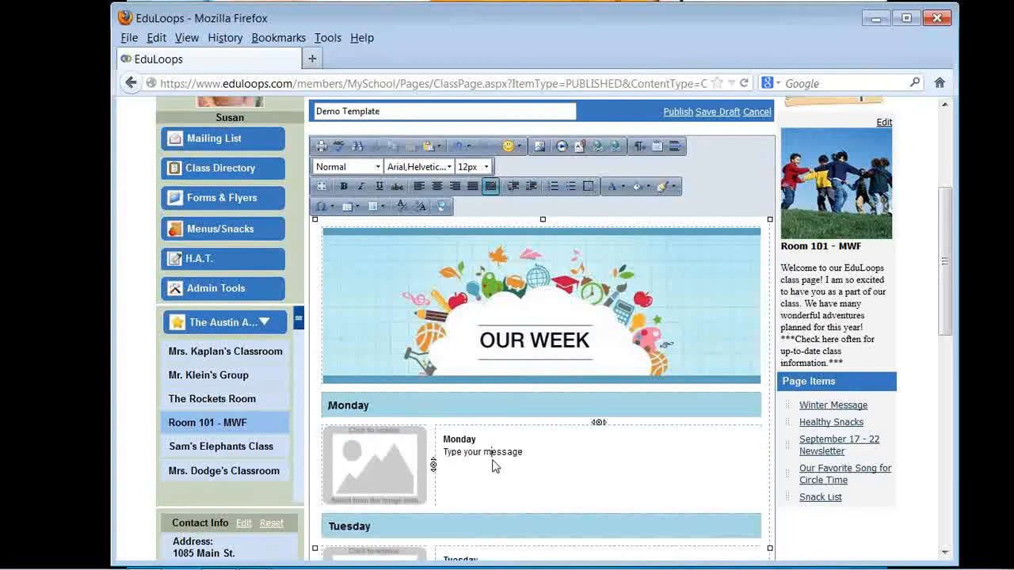
# - Insert a blank row above the Monday image and message row
pyautogui.click(356, 208)
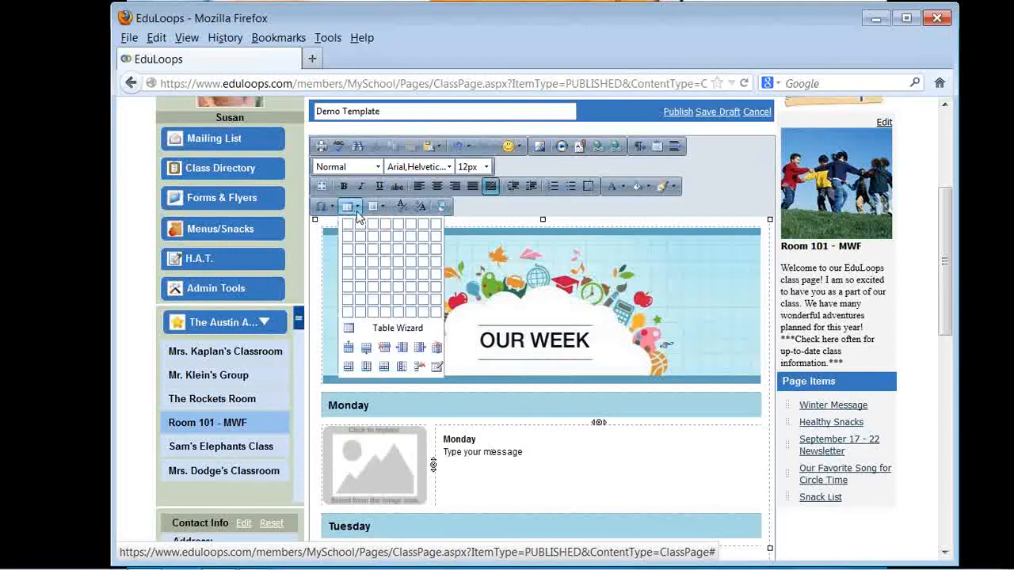
pyautogui.click(347, 349)
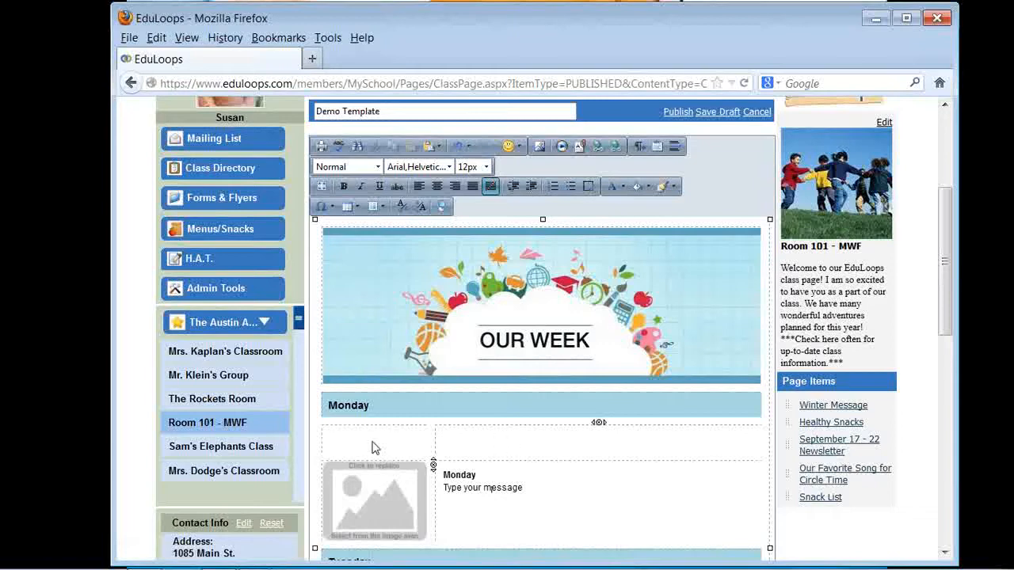
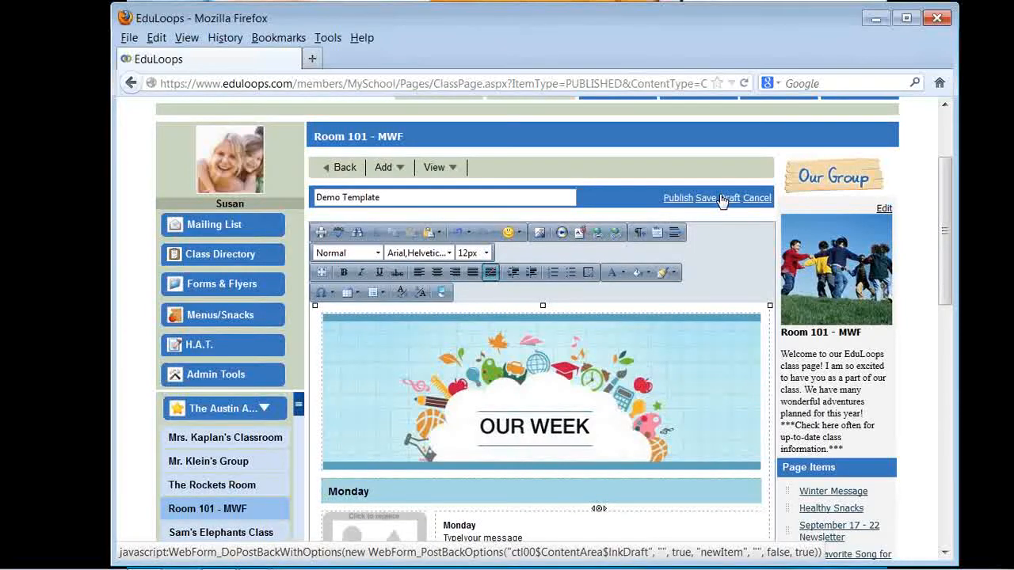
# - Save the Demo Template item as a draft and display the draft items
pyautogui.click(722, 199)
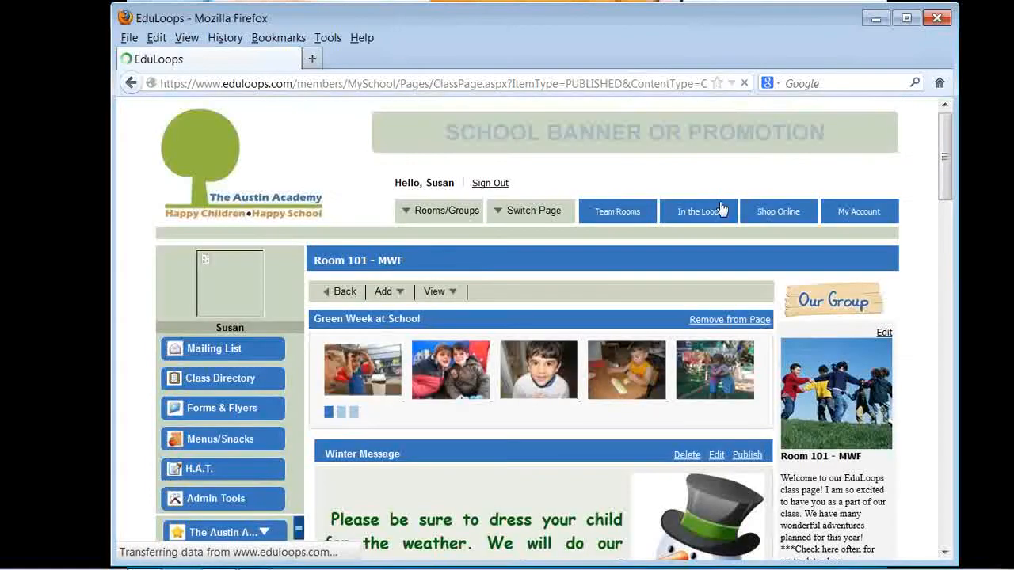
pyautogui.click(437, 292)
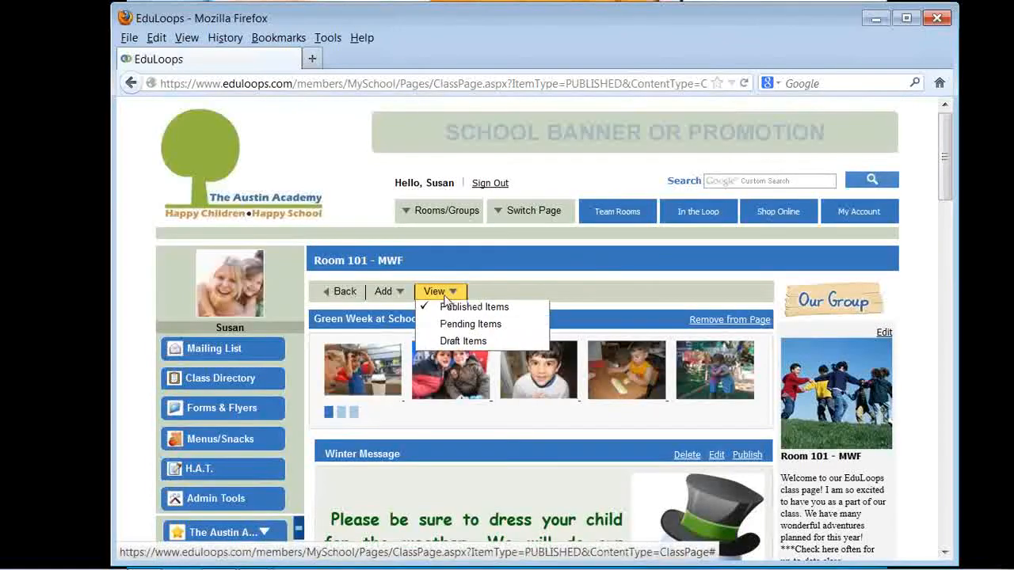
pyautogui.click(446, 343)
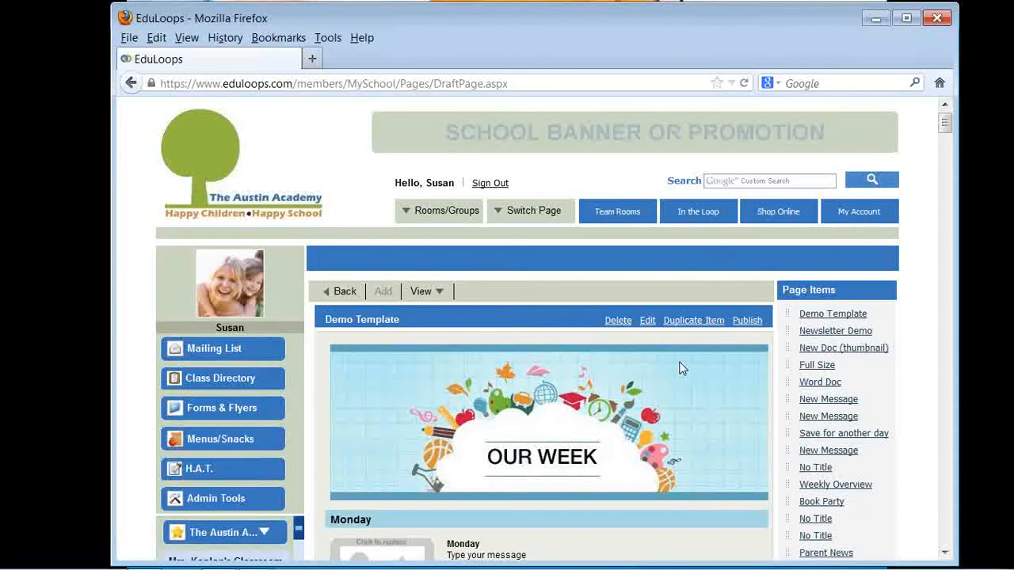
# - Duplicate the Demo Template draft and check the page items list for the copy
pyautogui.click(705, 321)
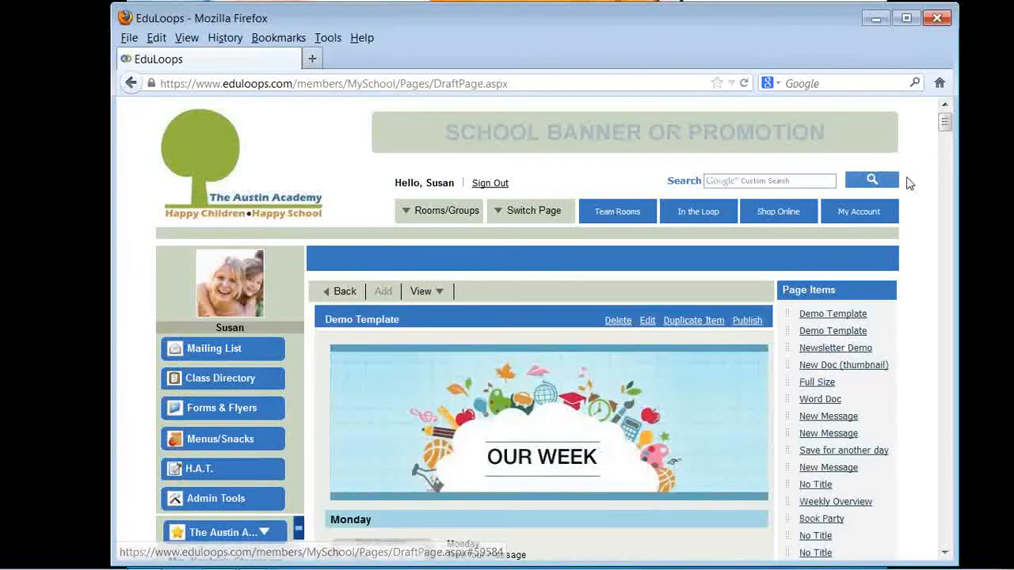
pyautogui.moveTo(946, 122); pyautogui.dragTo(918, 129)
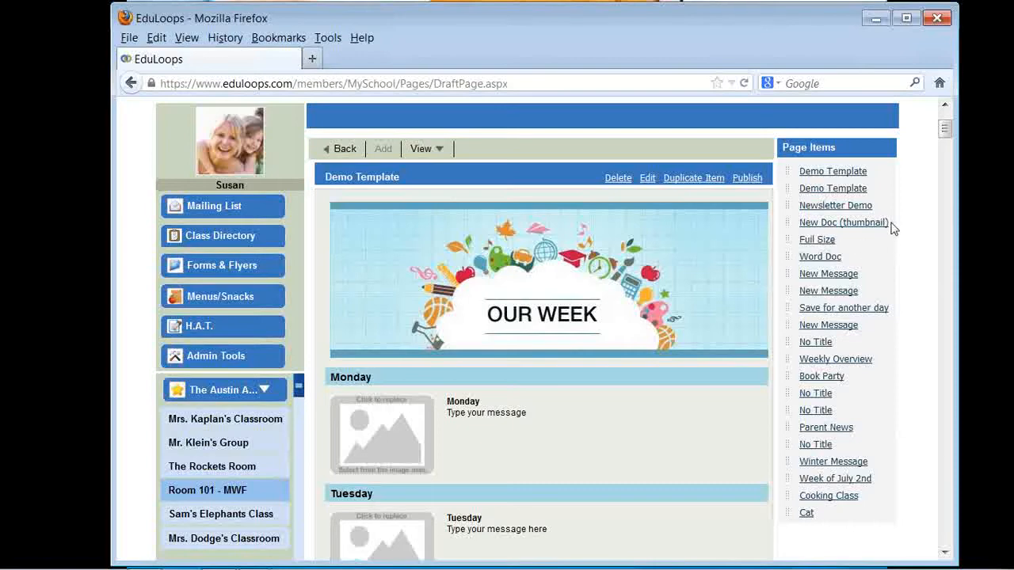
pyautogui.moveTo(948, 134); pyautogui.dragTo(948, 121)
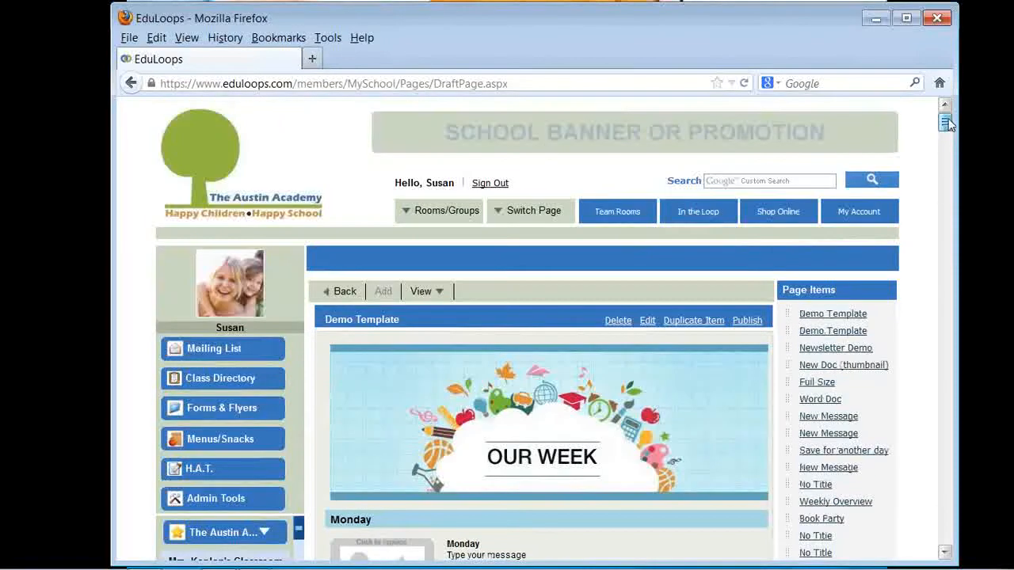
# - Return to the published items of the Room 101 - MWF class page
pyautogui.click(442, 293)
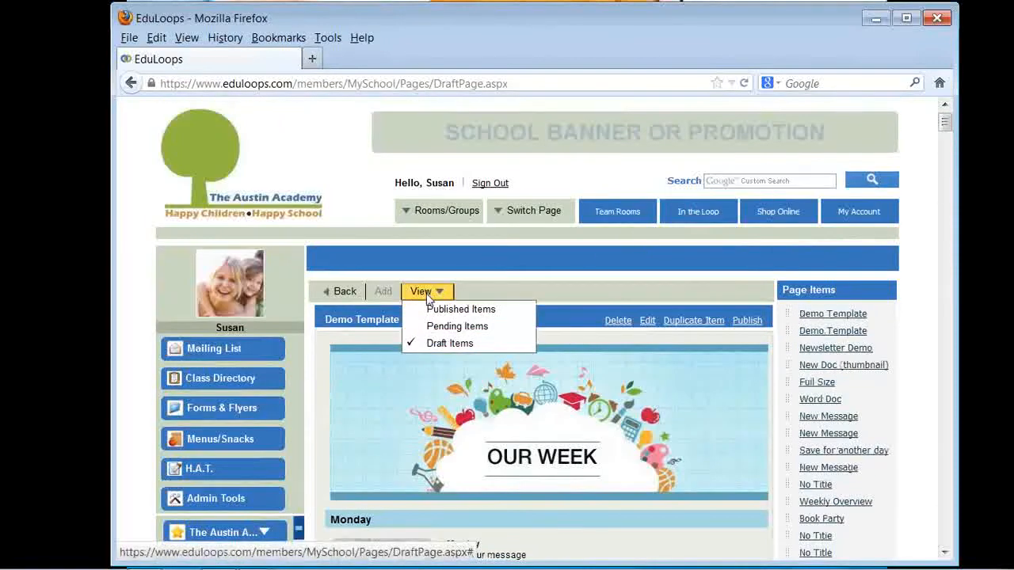
pyautogui.click(435, 310)
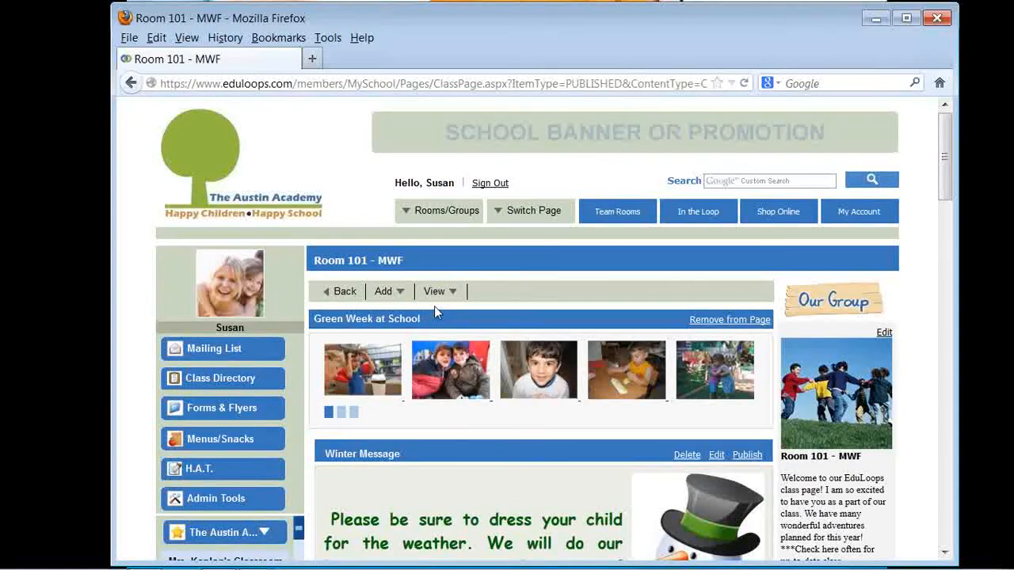
pyautogui.moveTo(404, 298)
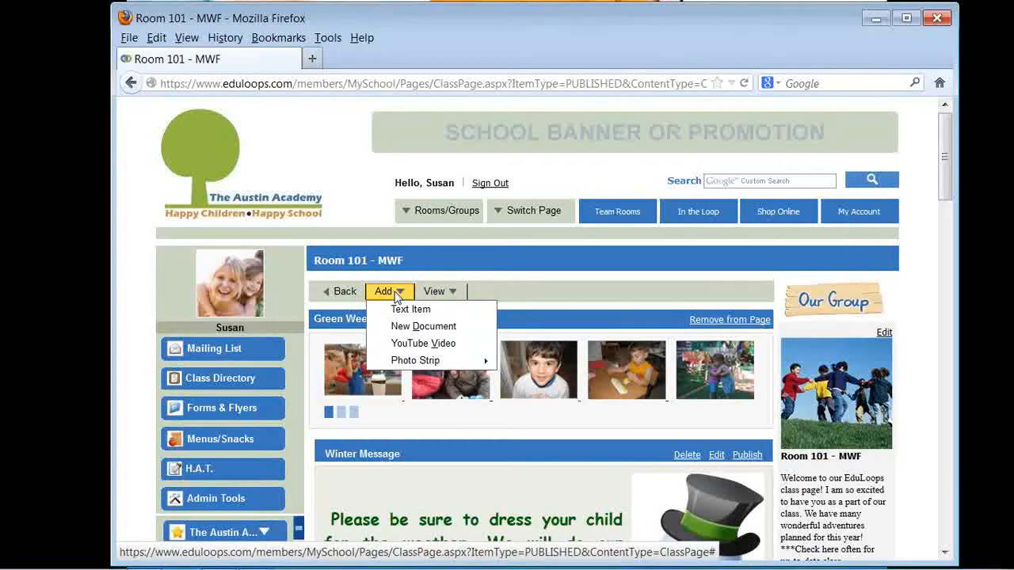
# - Add a text item based on the Empty Template and delete its placeholder title and body block
pyautogui.click(402, 311)
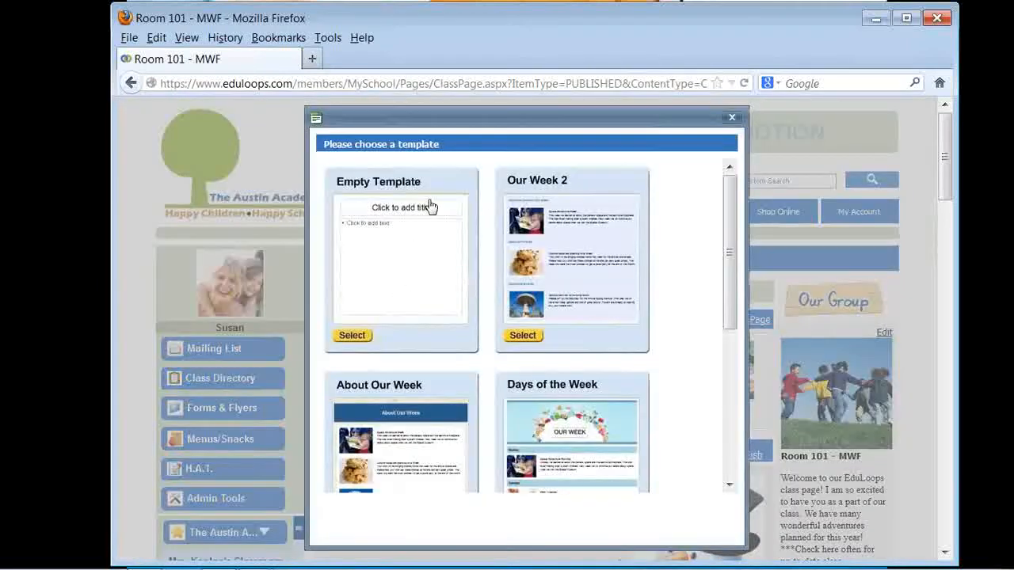
pyautogui.click(398, 229)
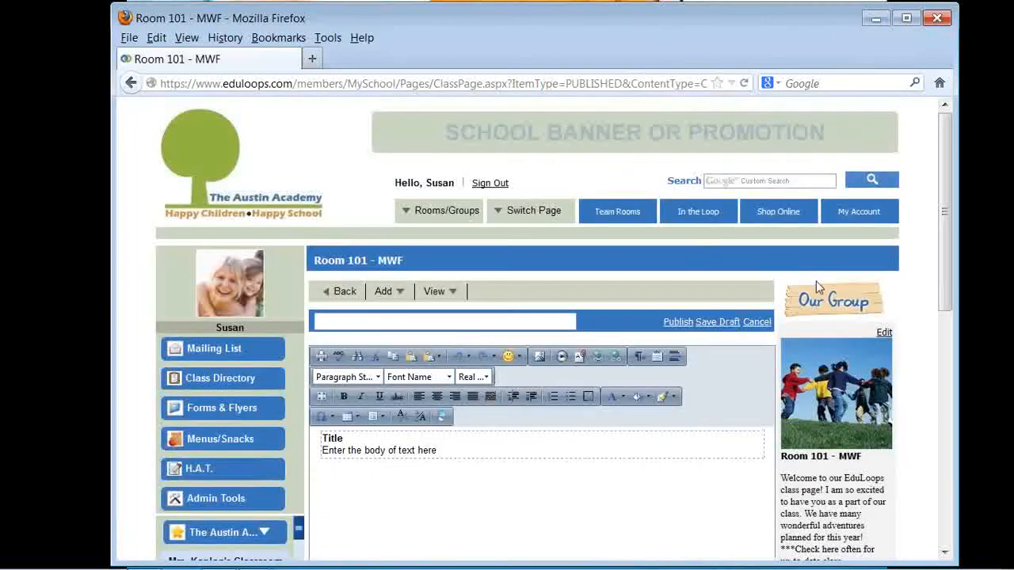
pyautogui.moveTo(942, 204); pyautogui.dragTo(954, 264)
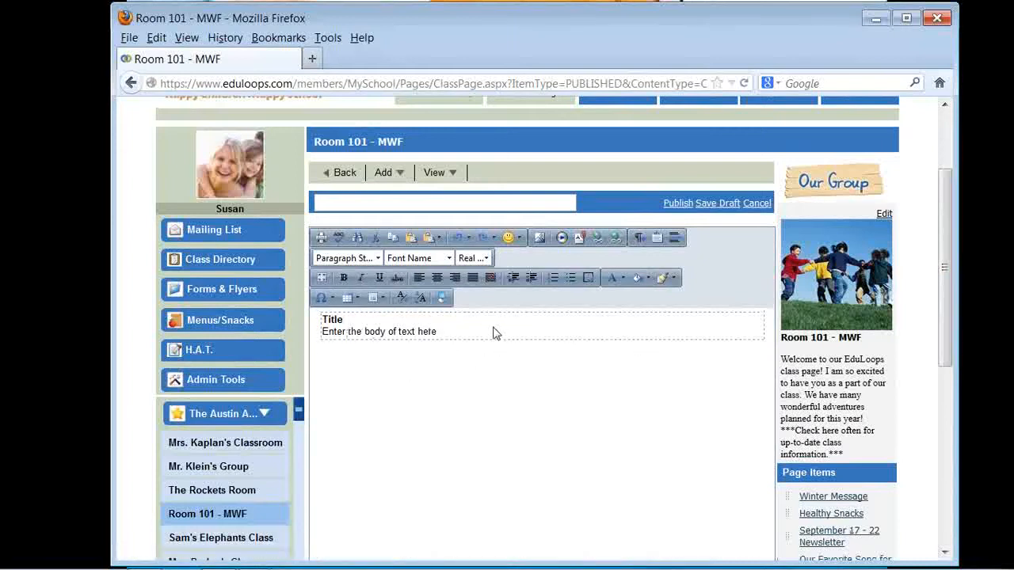
pyautogui.click(351, 328)
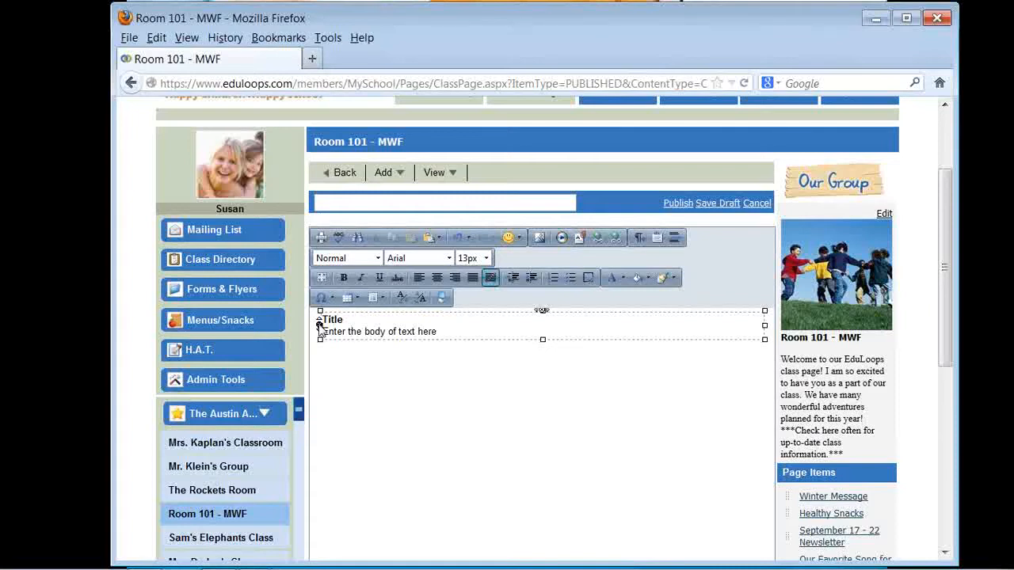
pyautogui.press('Delete')
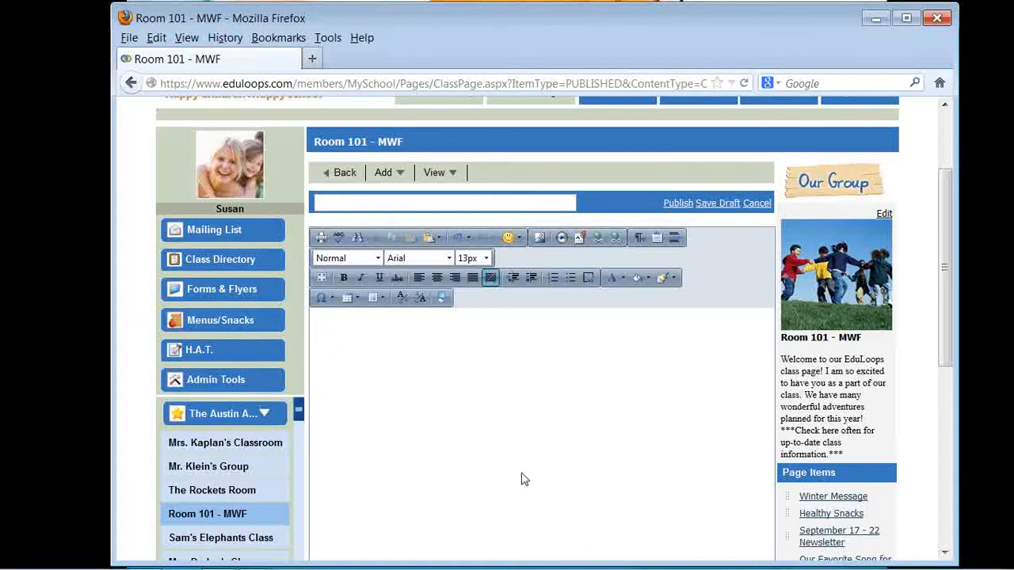
# - Insert a table with two rows and two columns and enlarge it to span the editor's full width
pyautogui.click(357, 306)
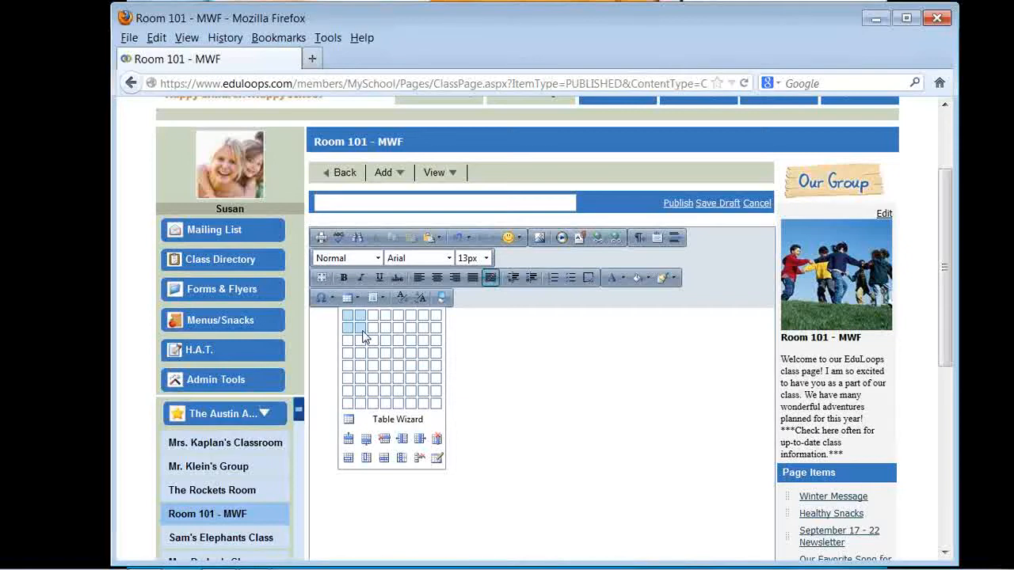
pyautogui.click(363, 337)
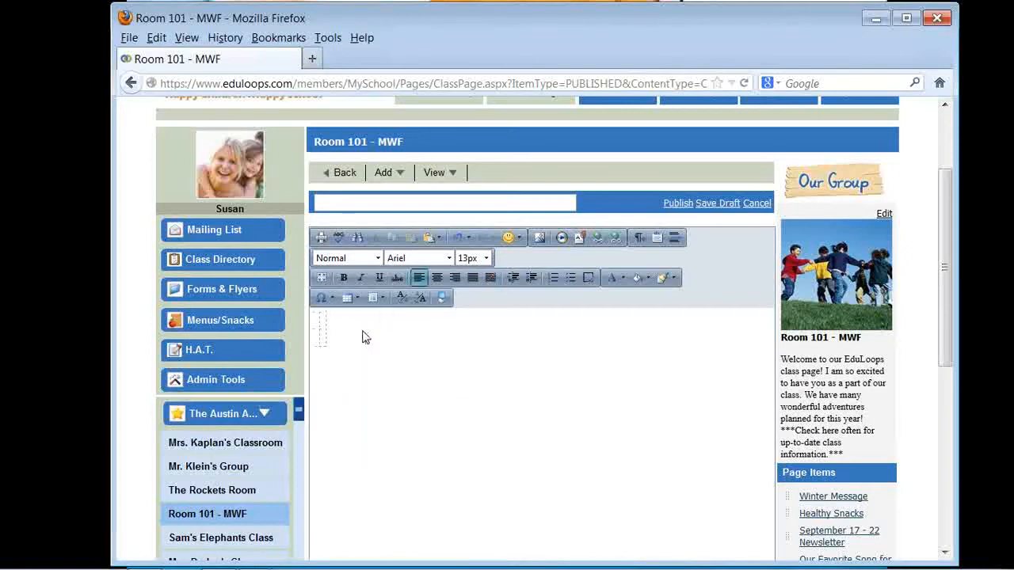
pyautogui.click(318, 335)
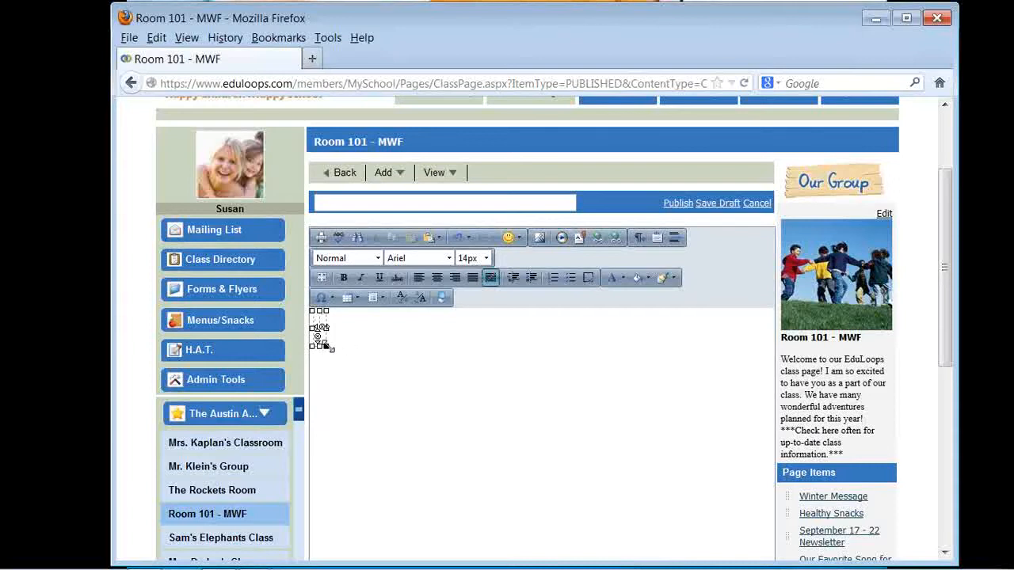
pyautogui.moveTo(324, 346); pyautogui.dragTo(763, 509)
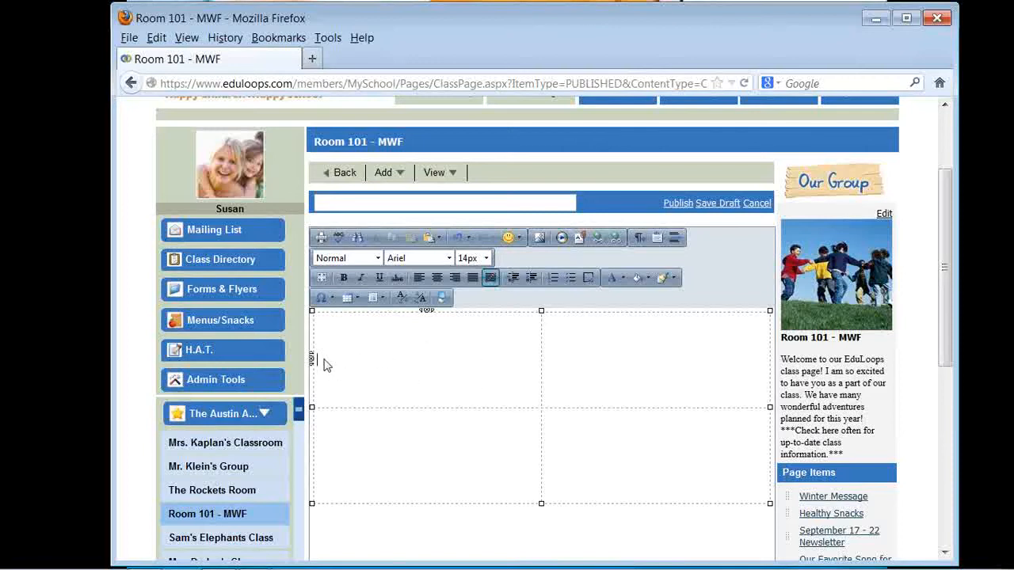
# - Insert the snowman clip art Winter16.jpg from the General_clipart Winter folder into the table's upper-left cell
pyautogui.click(539, 240)
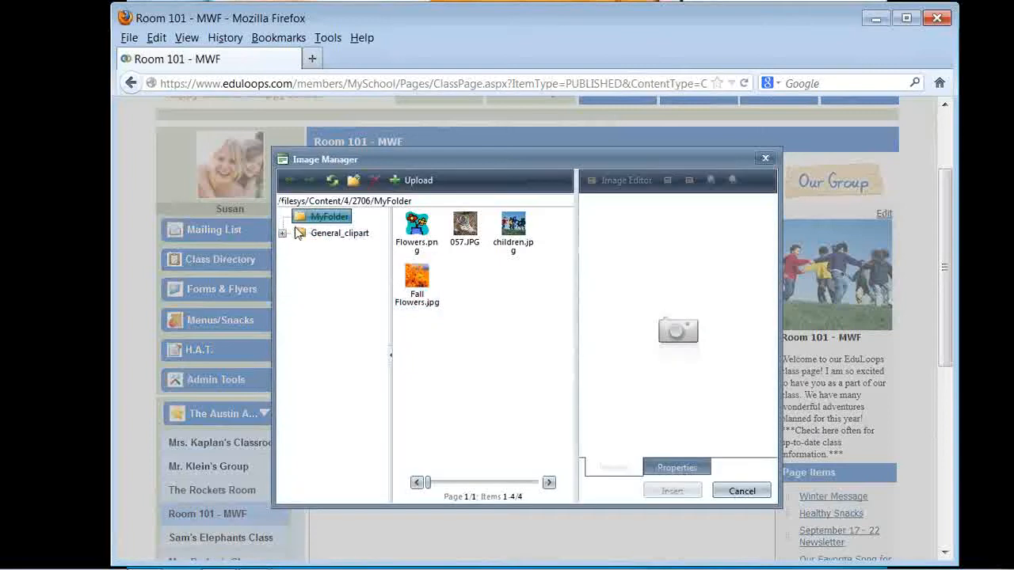
pyautogui.click(299, 237)
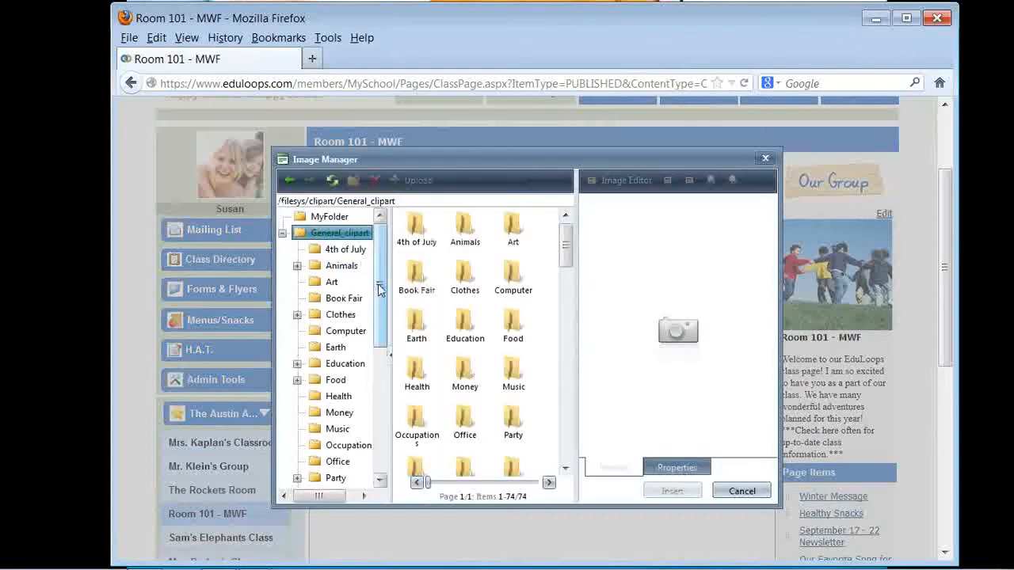
pyautogui.moveTo(379, 292); pyautogui.dragTo(389, 418)
pyautogui.click(317, 480)
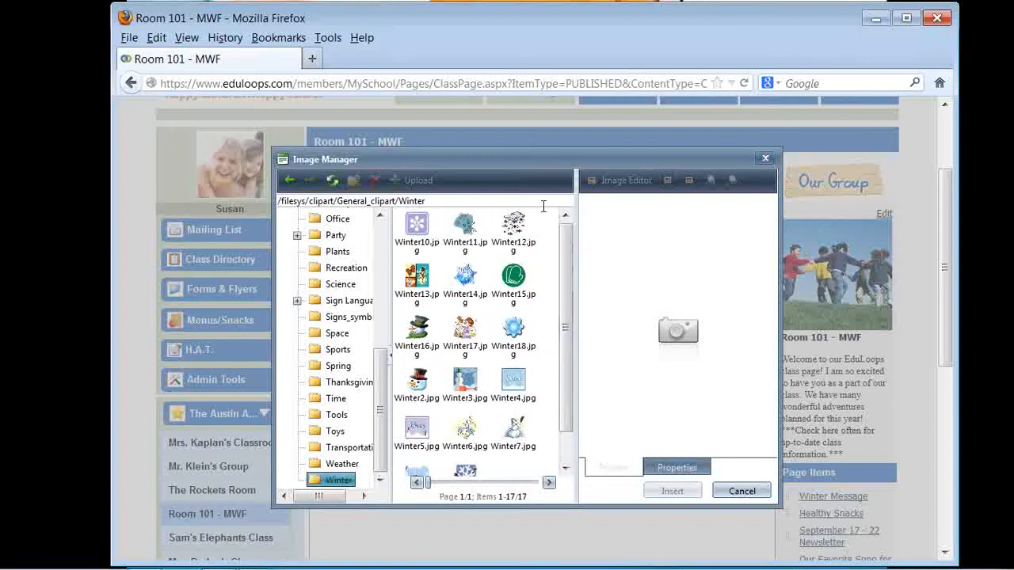
pyautogui.click(514, 332)
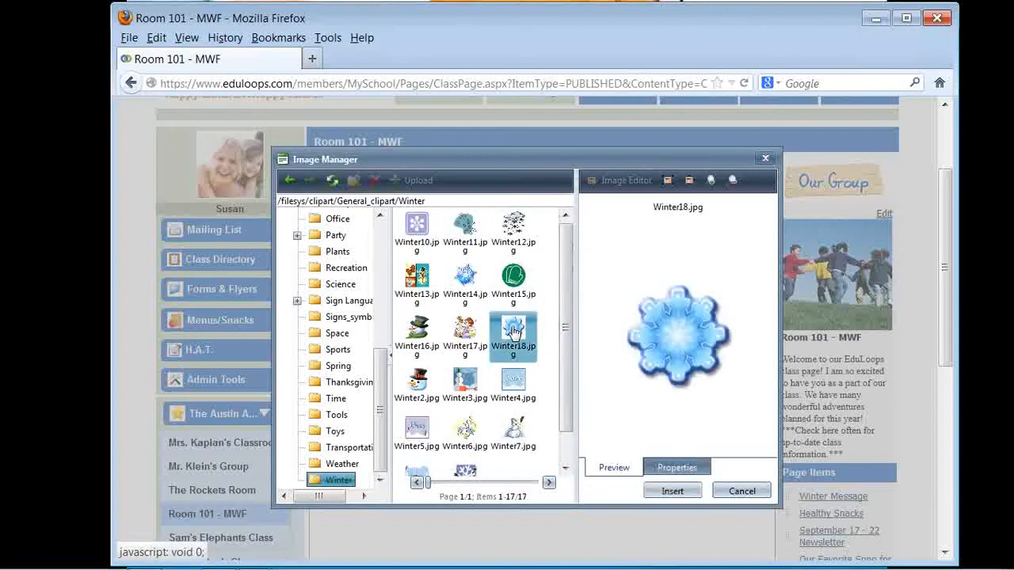
pyautogui.click(415, 334)
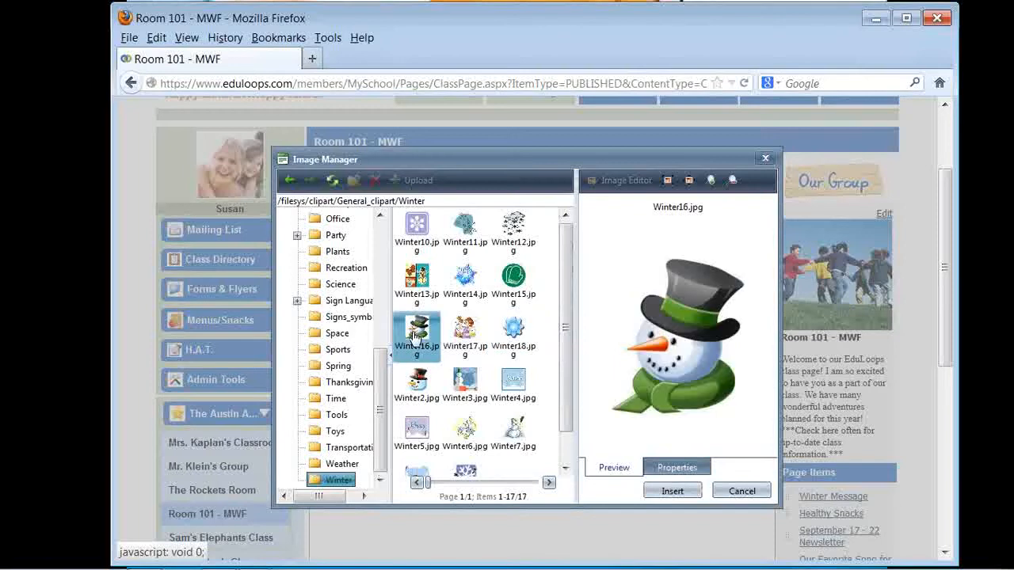
pyautogui.click(673, 491)
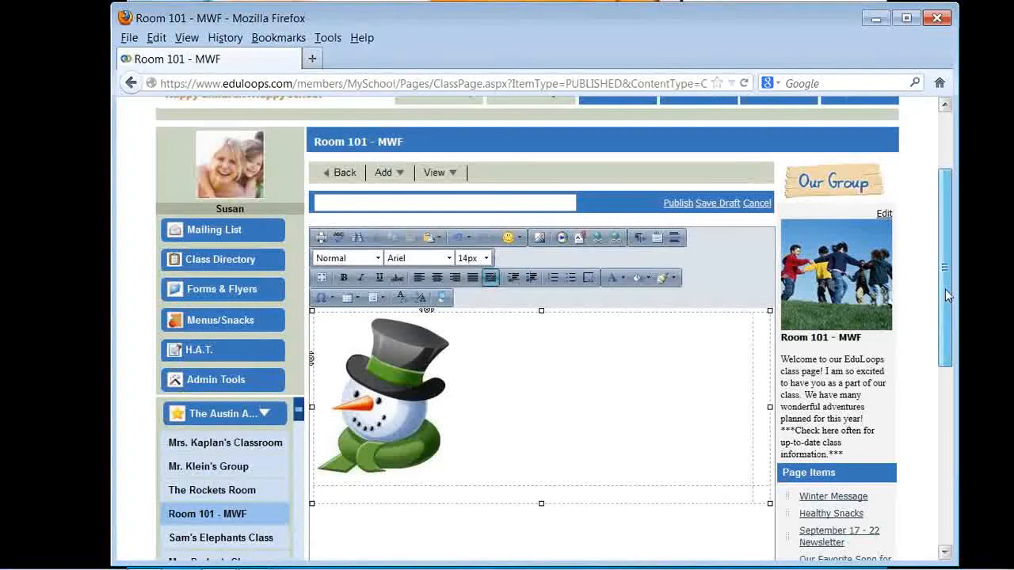
# - Insert the mittens clip art Winter15.jpg from the General_clipart Winter folder into the table's lower-right cell
pyautogui.scroll(-1, 946, 289)
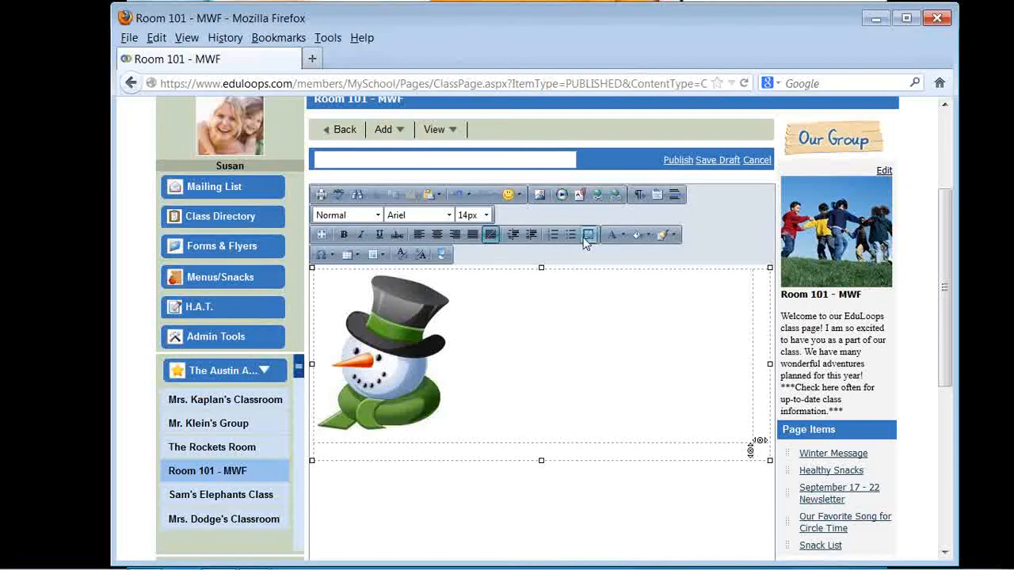
pyautogui.click(538, 197)
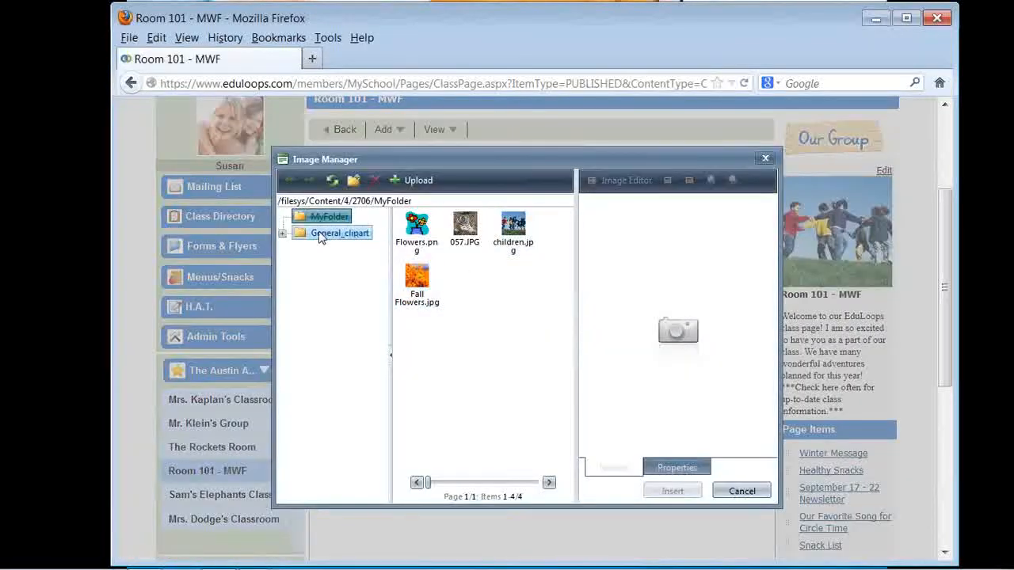
pyautogui.click(302, 237)
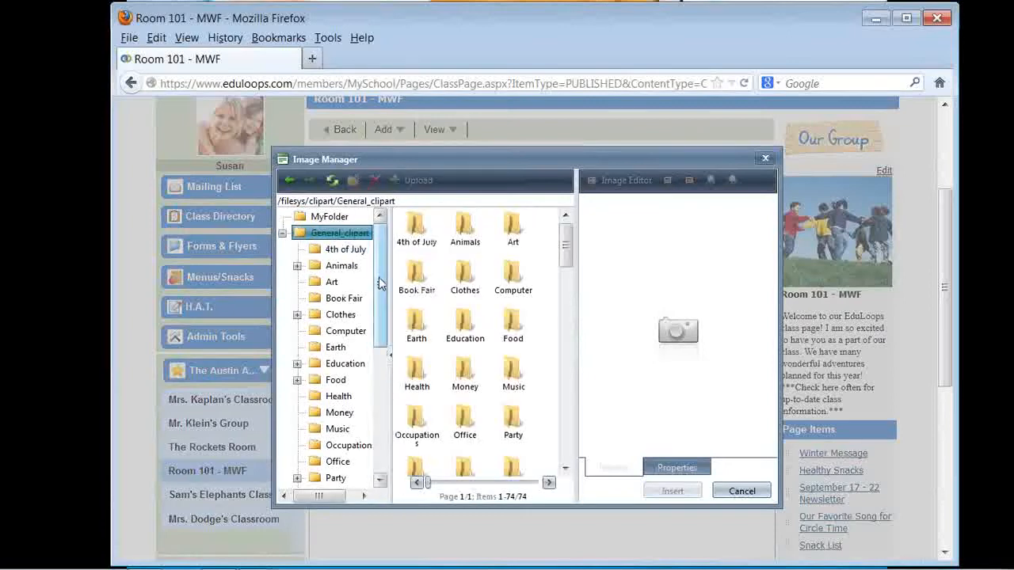
pyautogui.scroll(-5, 373, 341)
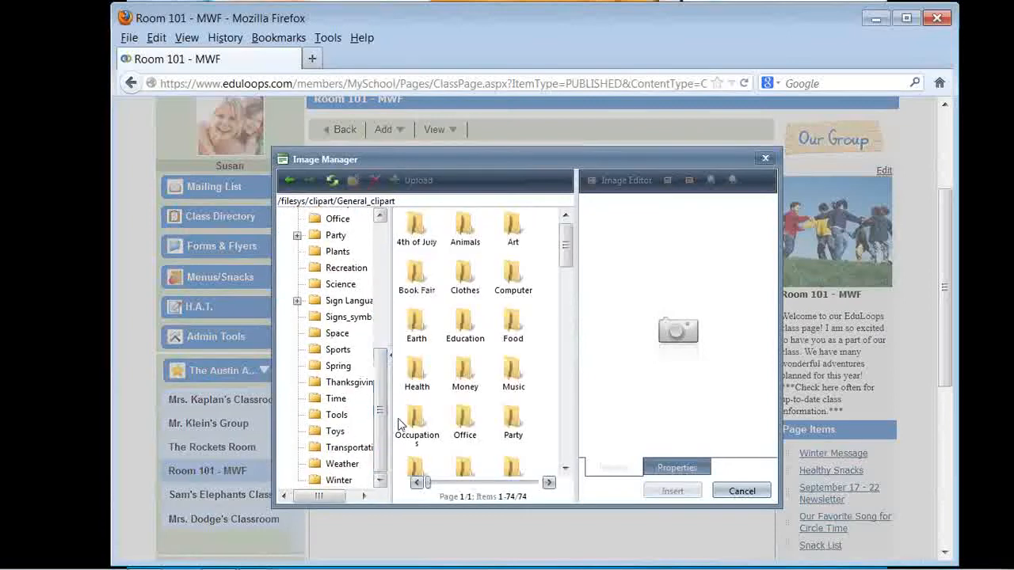
pyautogui.click(338, 481)
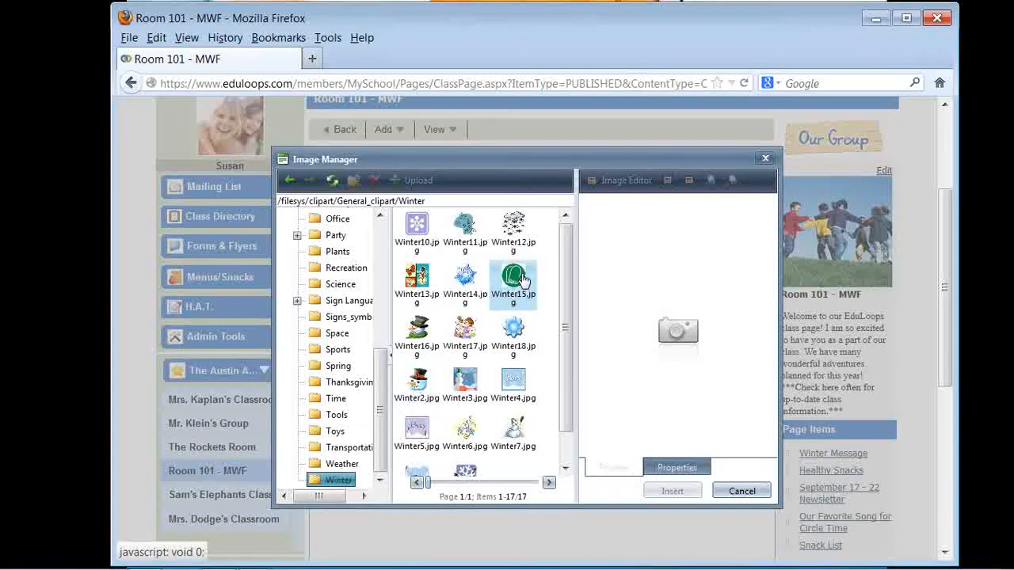
pyautogui.click(523, 278)
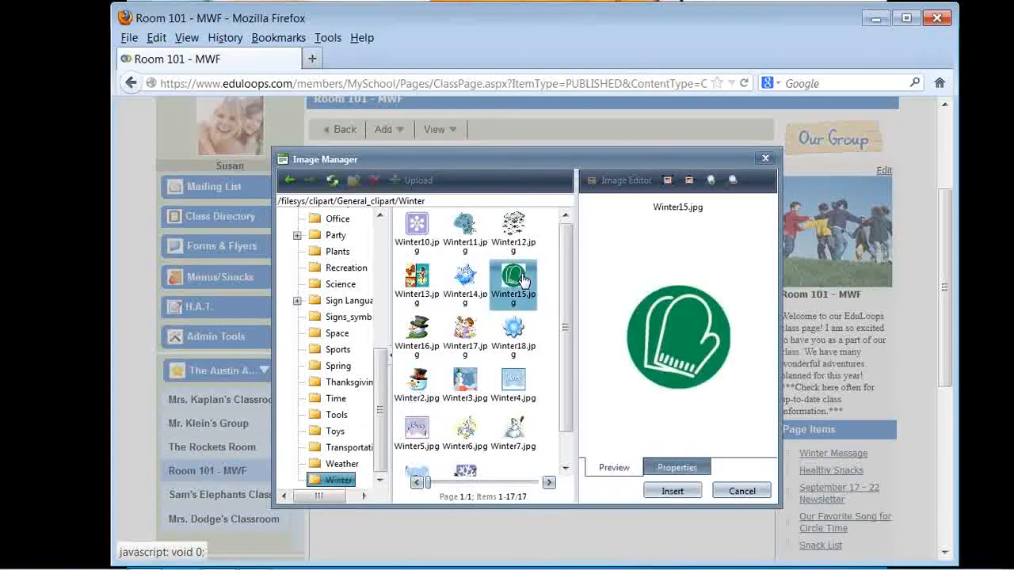
pyautogui.click(672, 491)
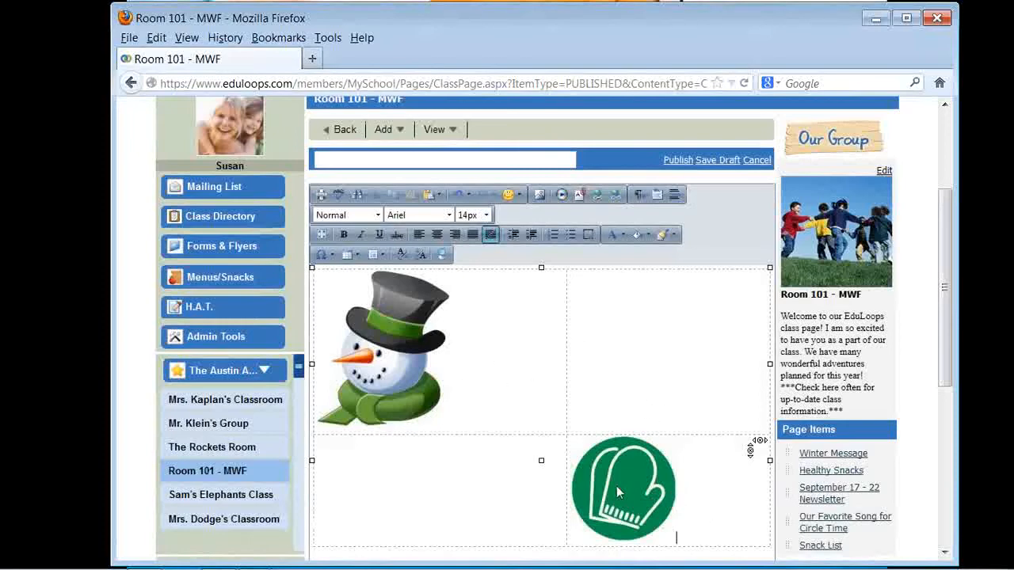
# - Shrink the snowman image slightly and center it within its table cell
pyautogui.moveTo(945, 336); pyautogui.dragTo(938, 367)
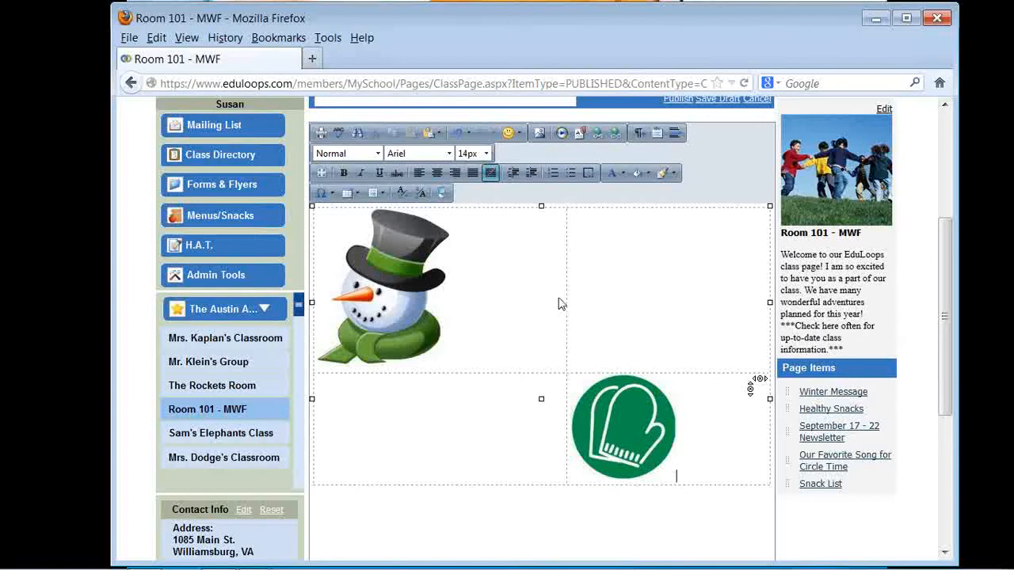
pyautogui.click(395, 286)
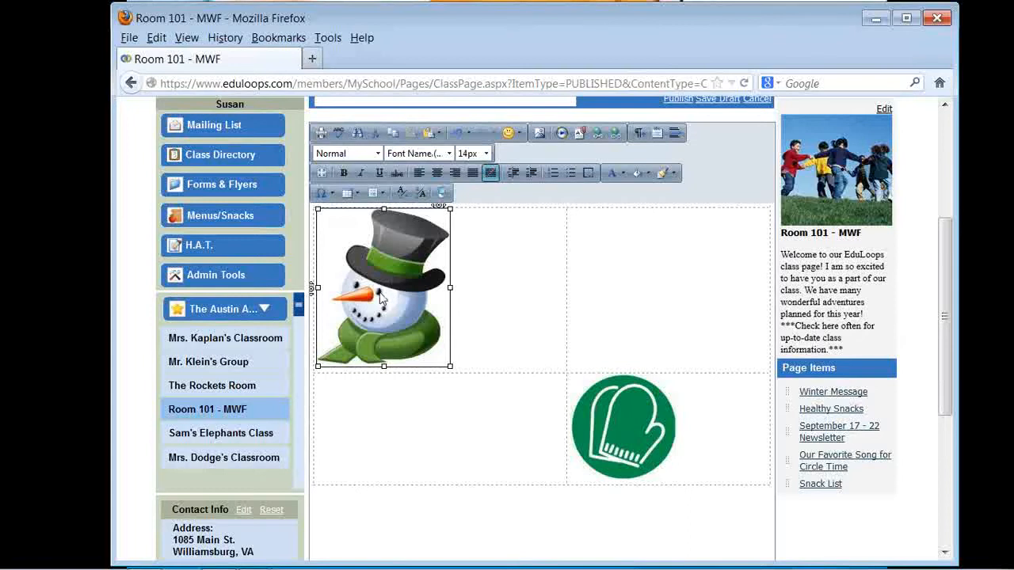
pyautogui.click(471, 333)
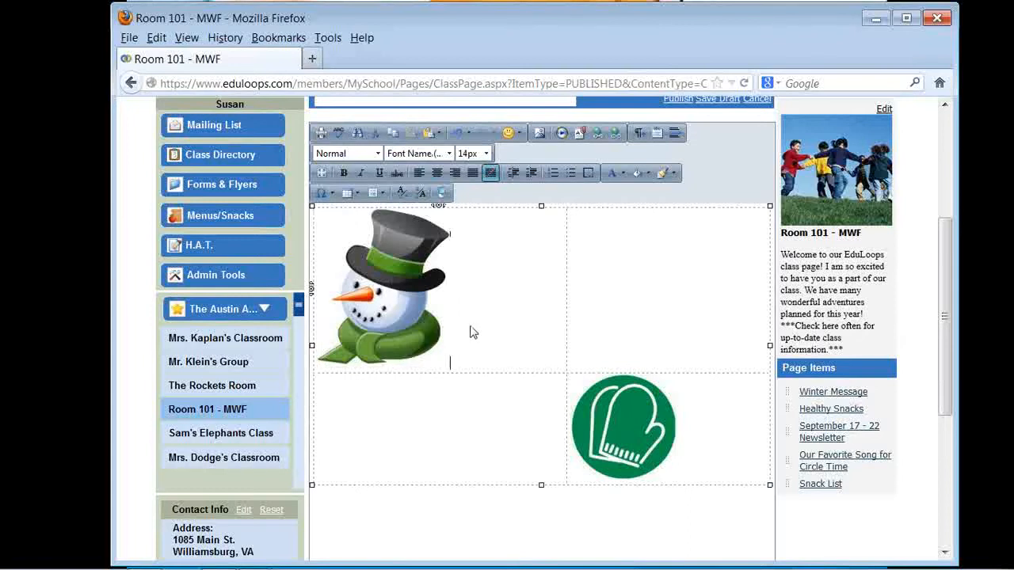
pyautogui.click(376, 302)
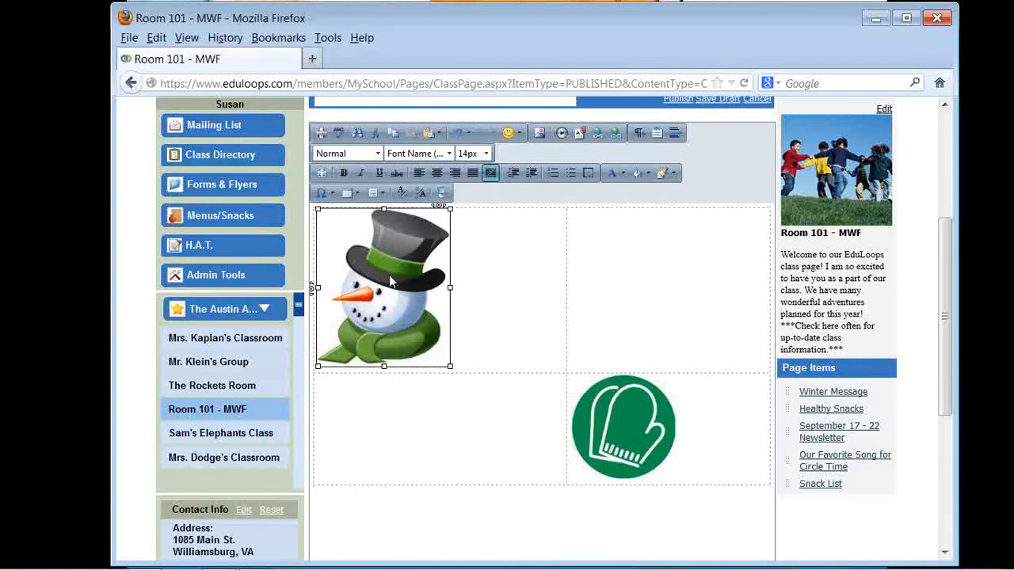
pyautogui.moveTo(450, 366); pyautogui.dragTo(435, 347)
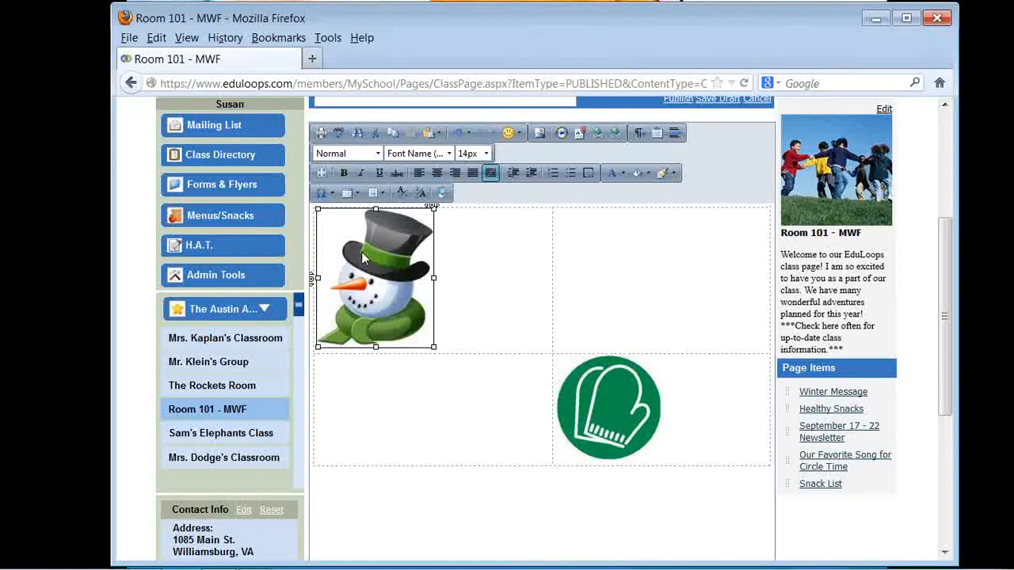
pyautogui.click(436, 173)
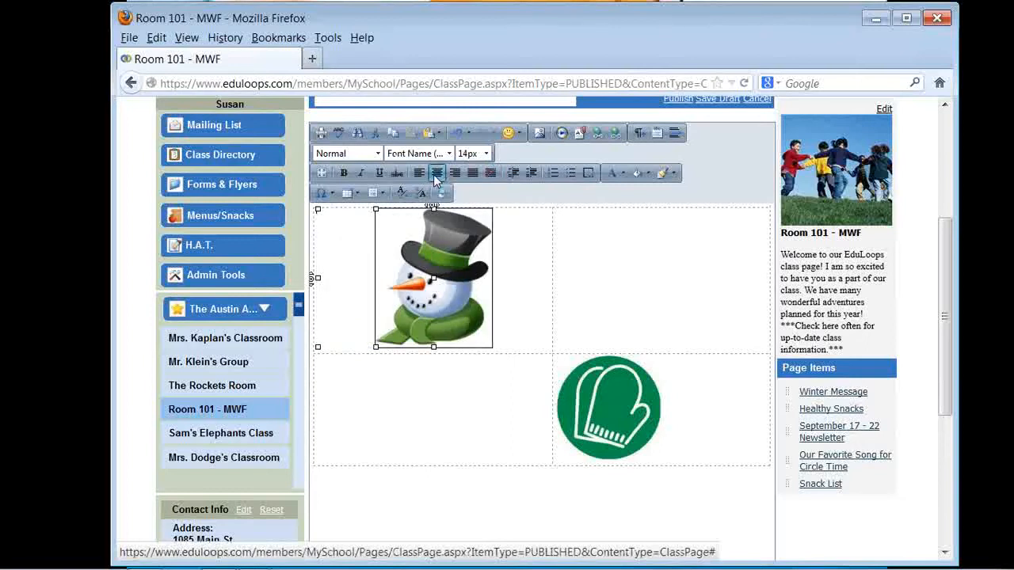
pyautogui.click(407, 299)
# - Try right alignment on the mittens image and leave it centered in its table cell
pyautogui.click(615, 406)
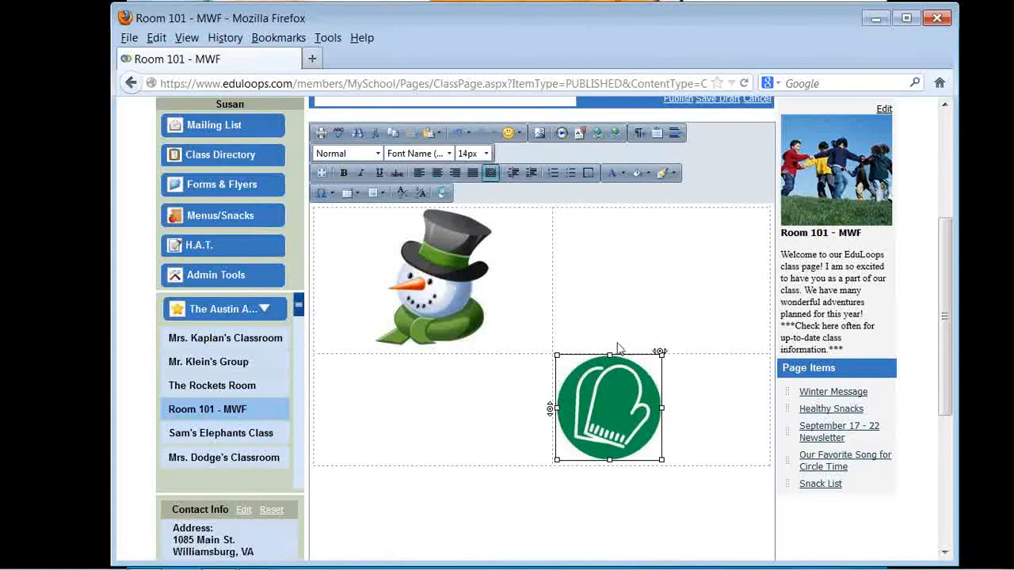
pyautogui.click(435, 173)
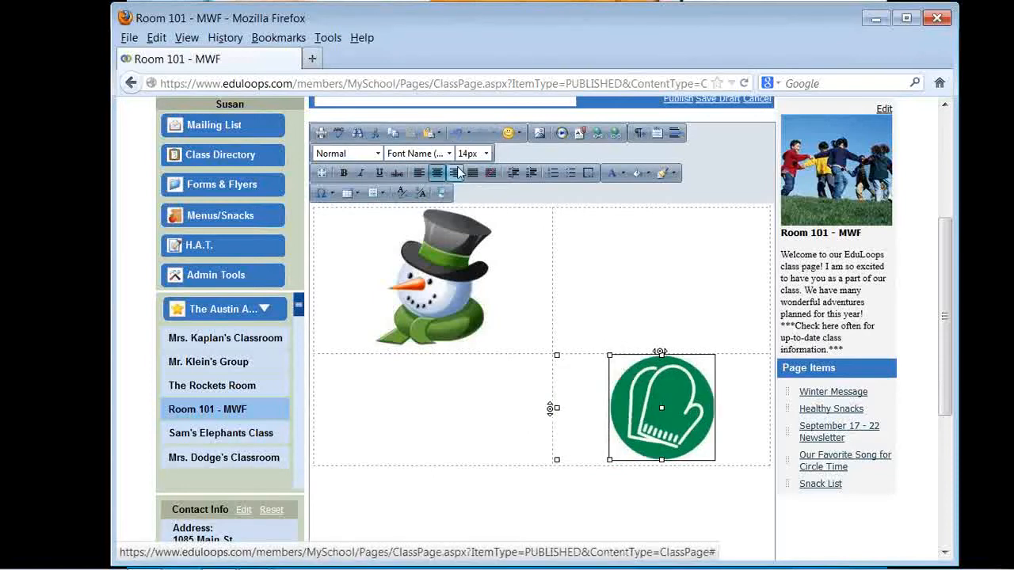
pyautogui.click(455, 173)
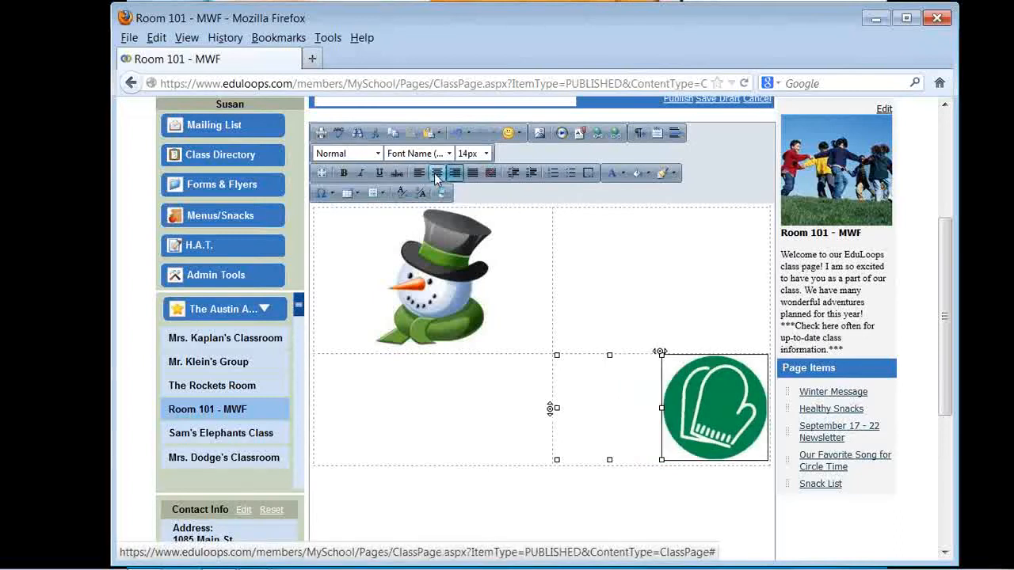
pyautogui.click(437, 173)
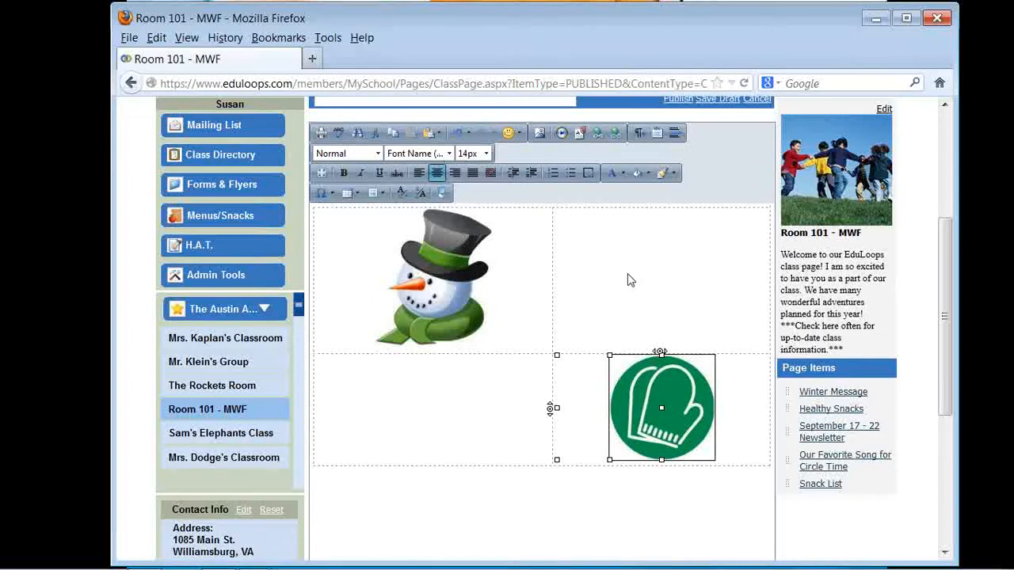
# - Enter "Text Here......" in the table's upper-right cell and set it in Comic Sans MS at 18px
pyautogui.click(623, 239)
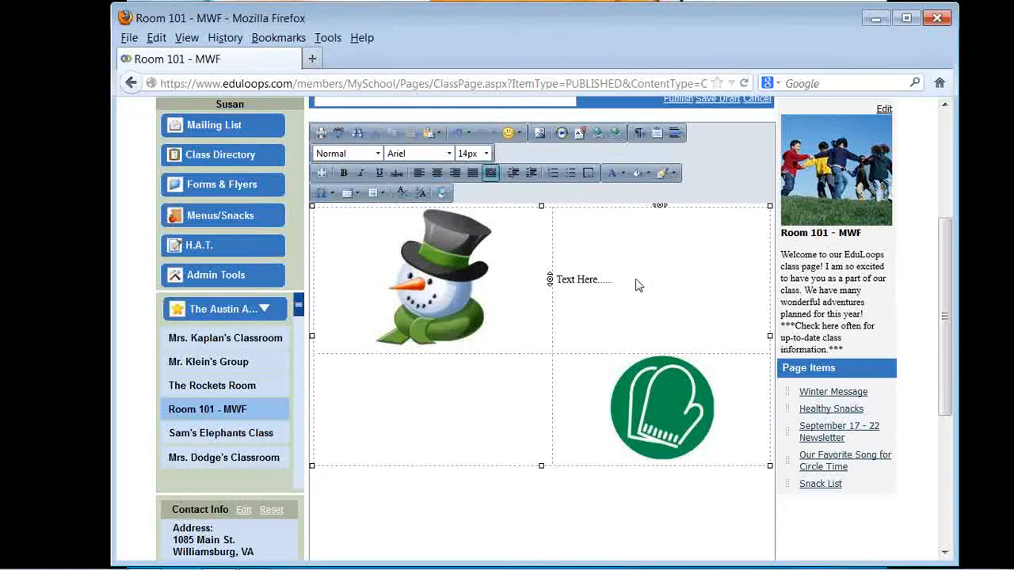
pyautogui.moveTo(615, 282); pyautogui.dragTo(553, 278)
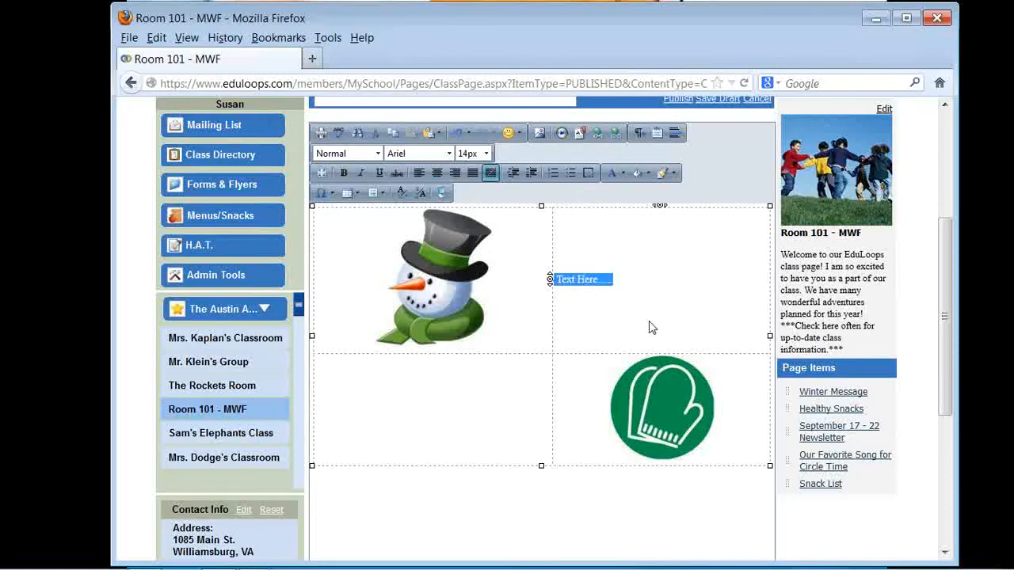
pyautogui.scroll(3, 648, 327)
pyautogui.scroll(-4, 679, 446)
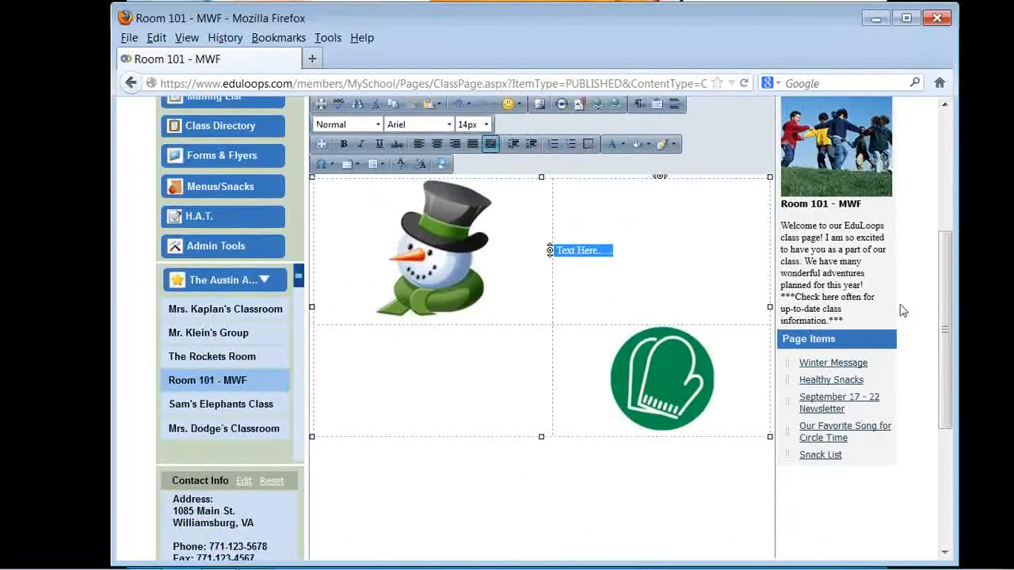
pyautogui.scroll(1, 947, 309)
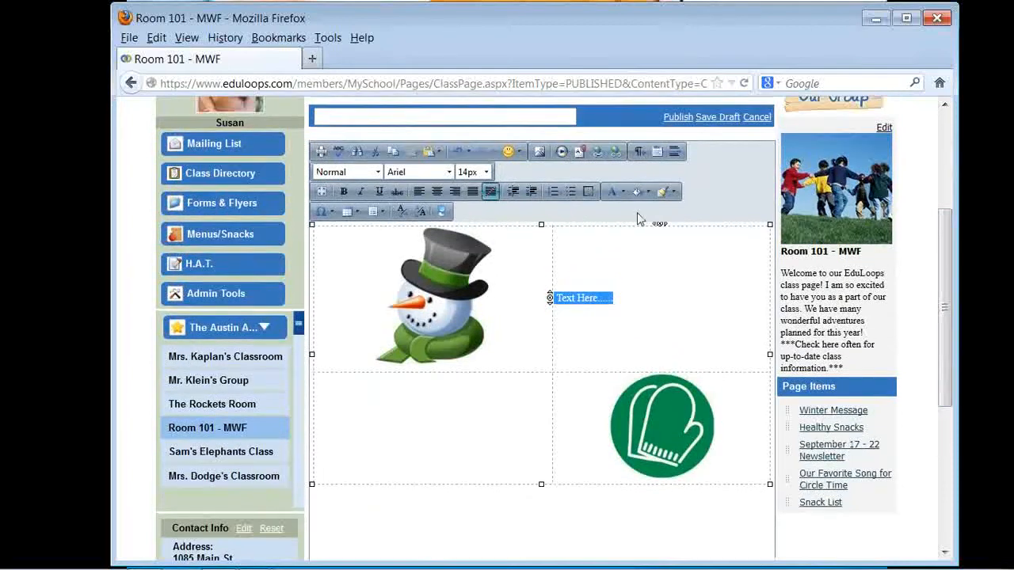
pyautogui.click(450, 172)
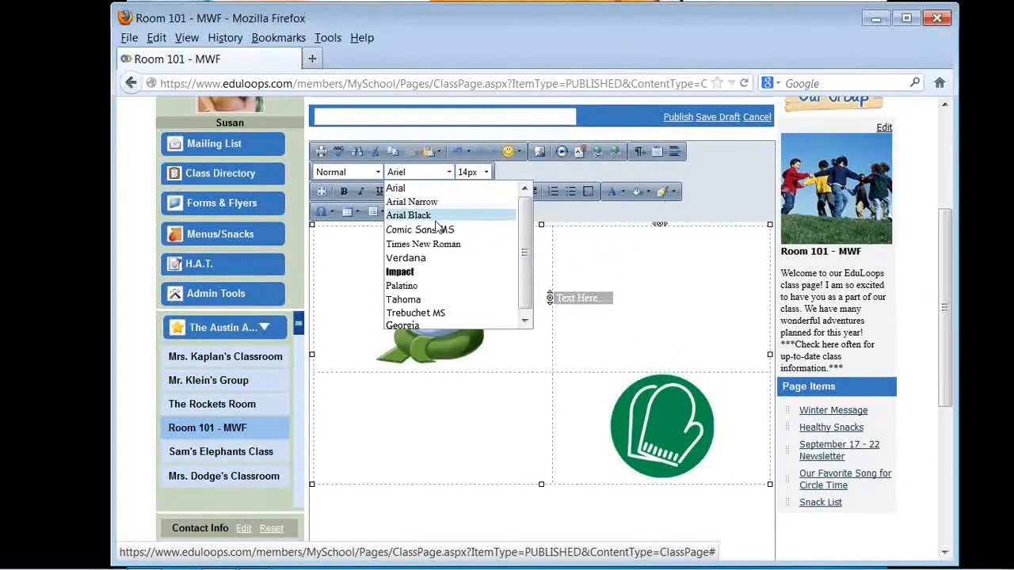
pyautogui.click(420, 231)
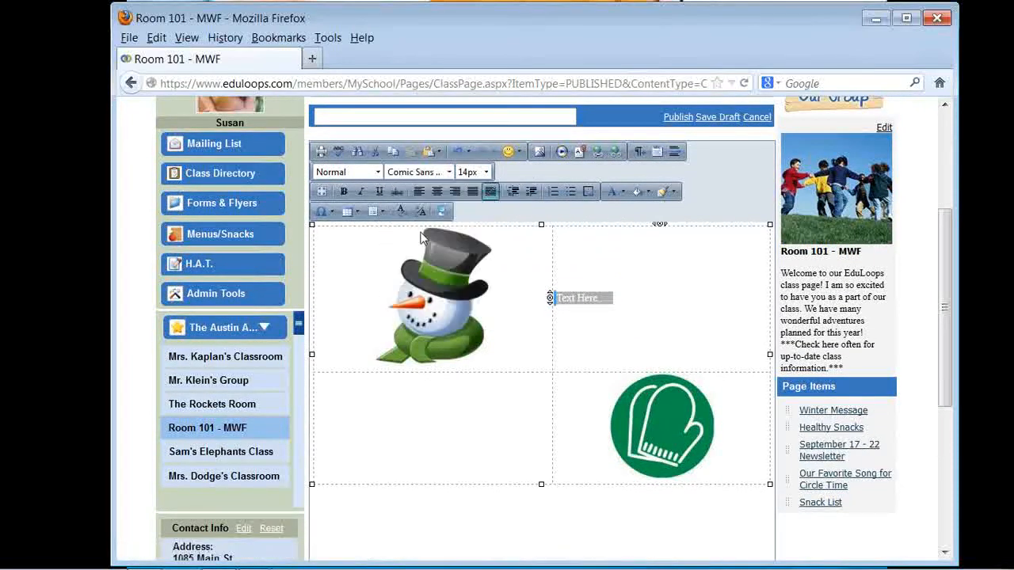
pyautogui.click(486, 172)
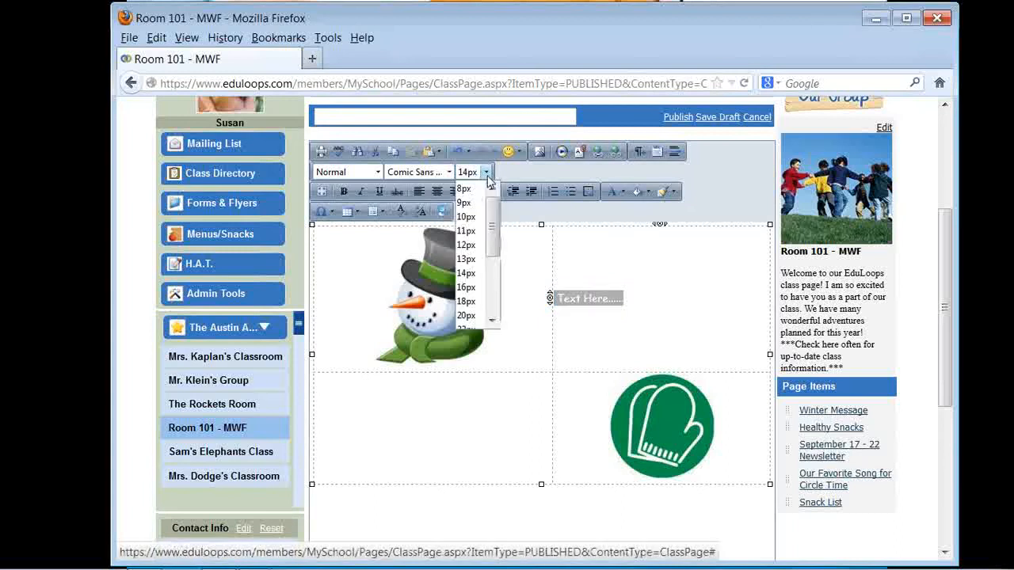
pyautogui.click(466, 301)
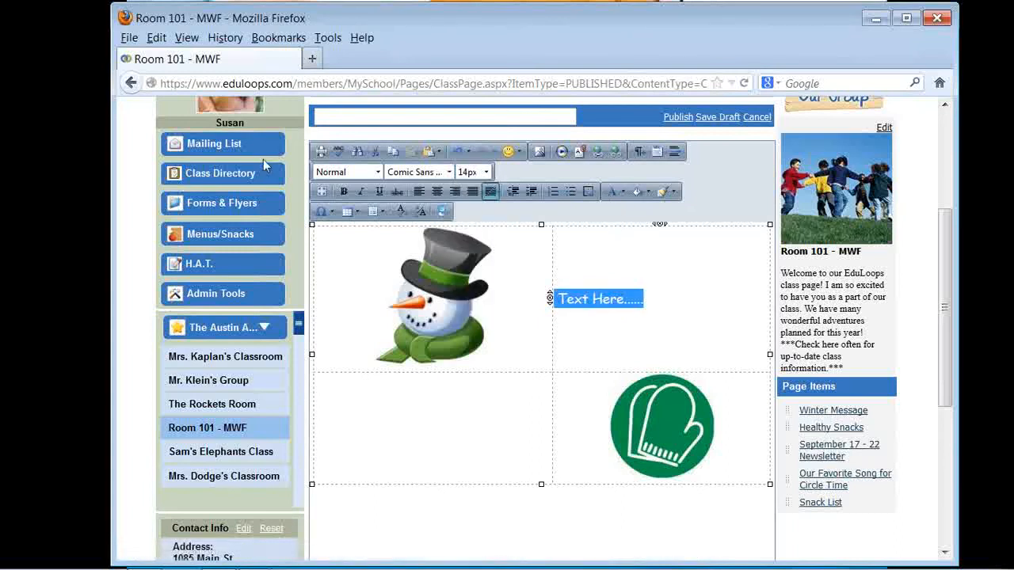
# - Make the "Text Here......" text bold and green, and center it in its cell
pyautogui.click(344, 192)
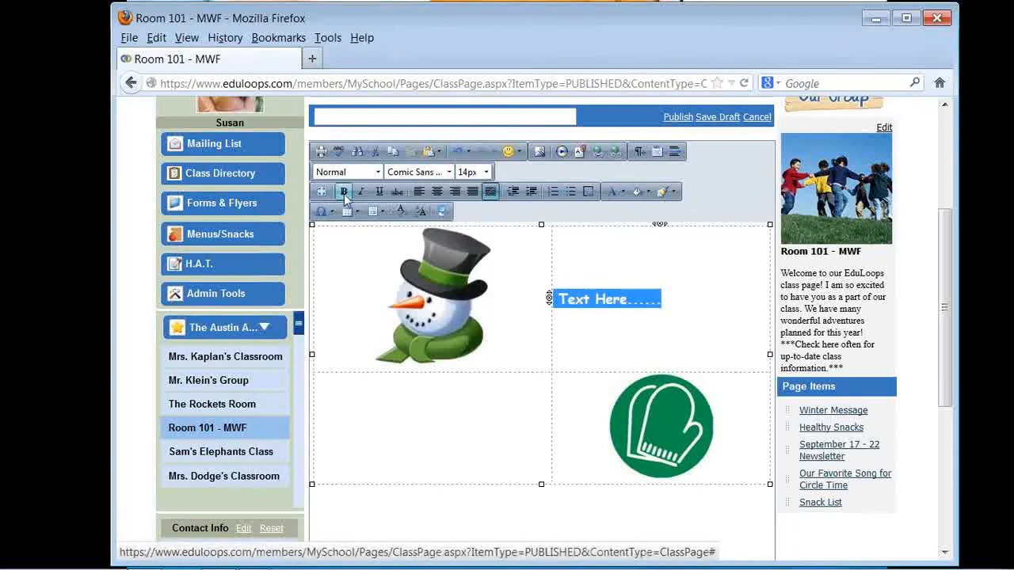
pyautogui.click(623, 195)
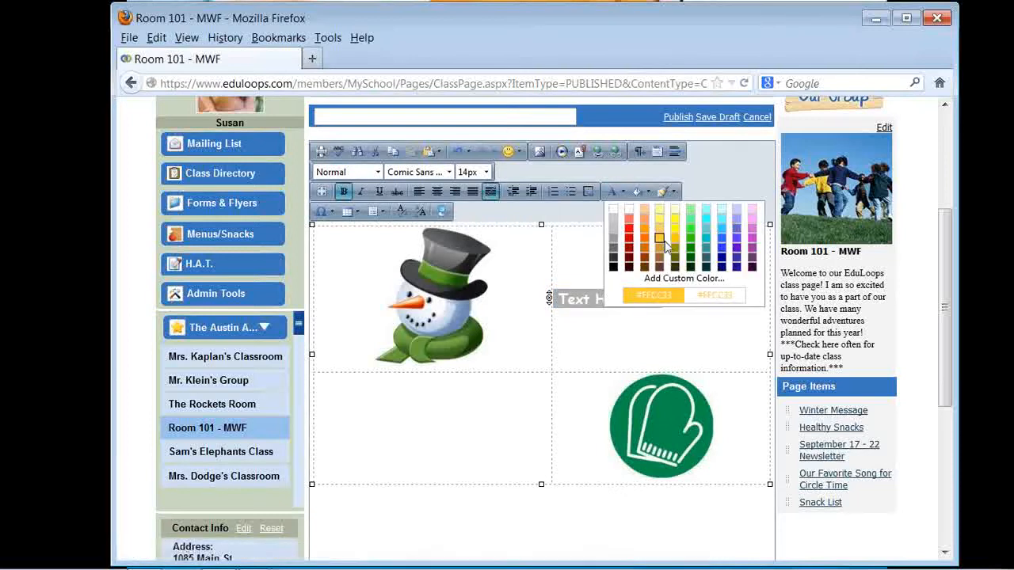
pyautogui.click(693, 254)
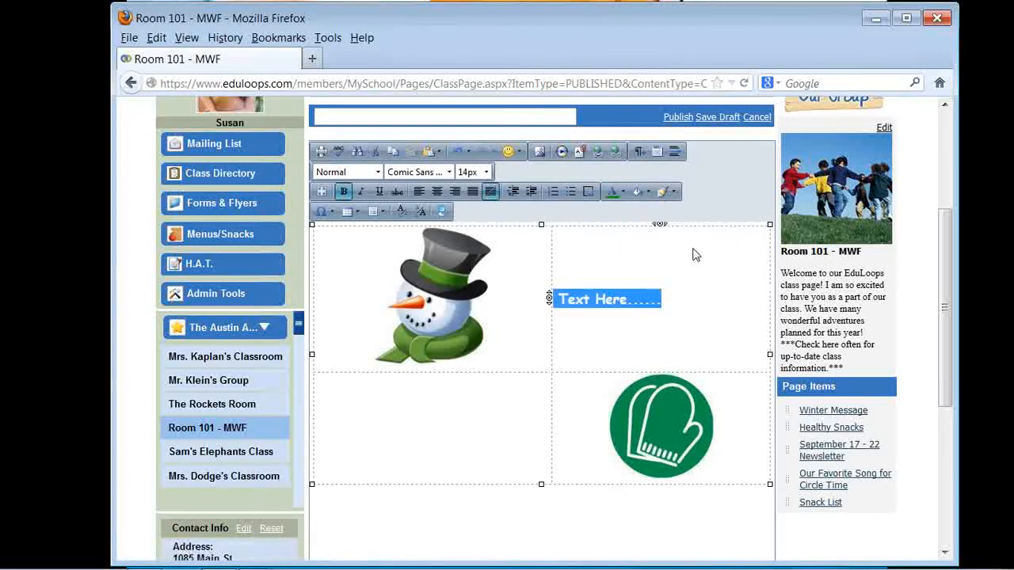
pyautogui.click(436, 191)
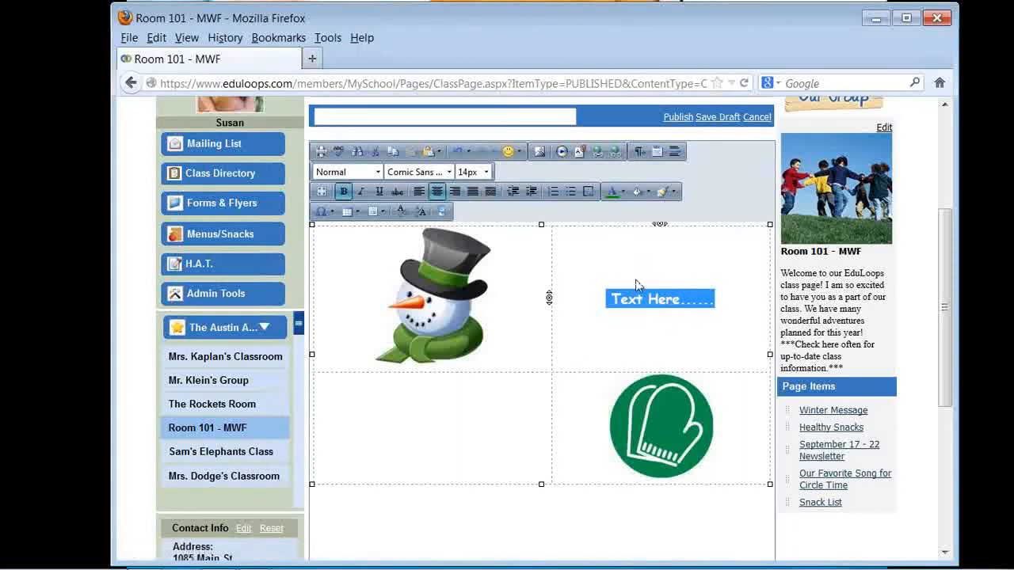
pyautogui.click(409, 415)
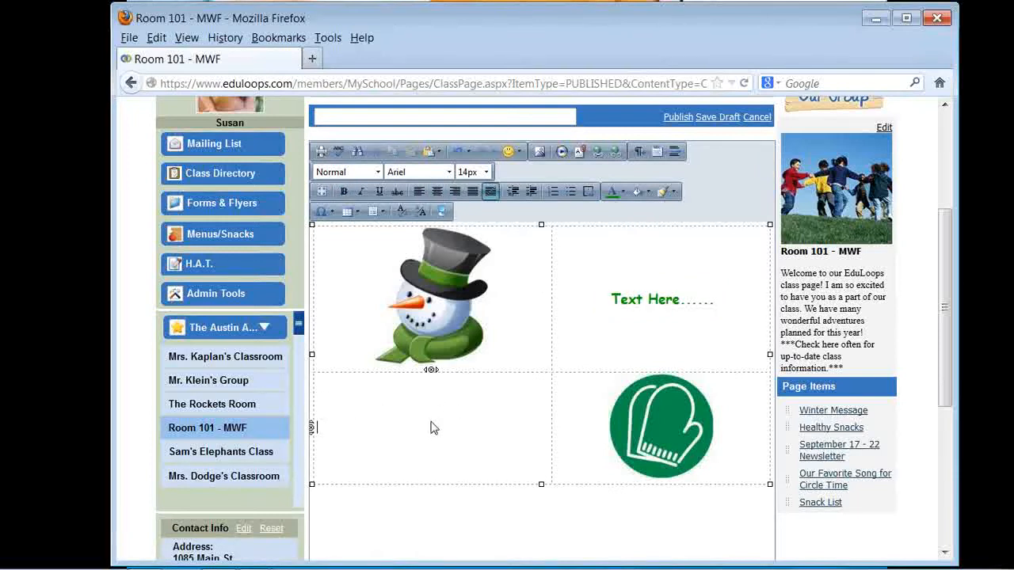
pyautogui.click(613, 298)
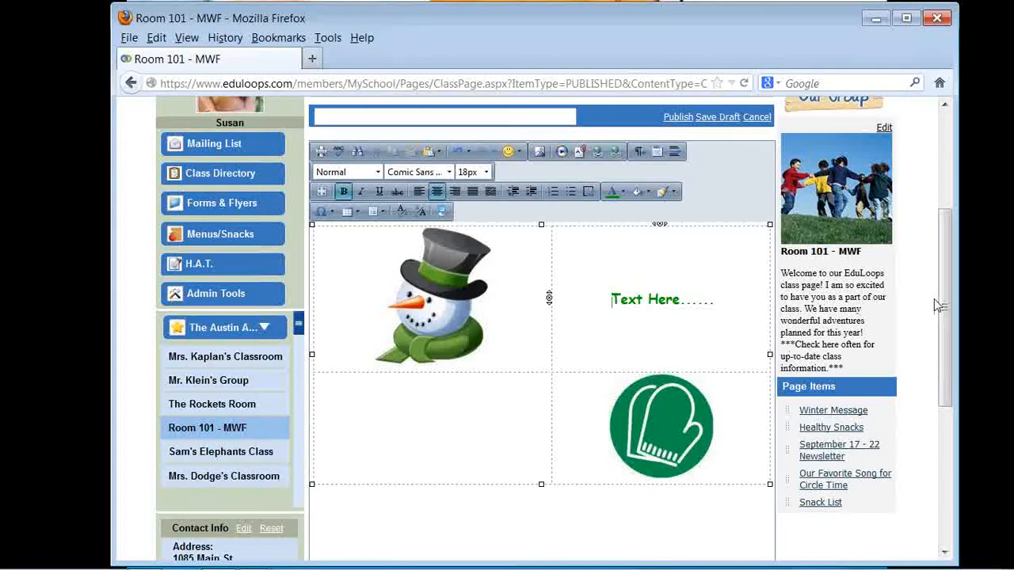
# - Try to save the item as a draft without a title
pyautogui.moveTo(946, 292); pyautogui.dragTo(941, 274)
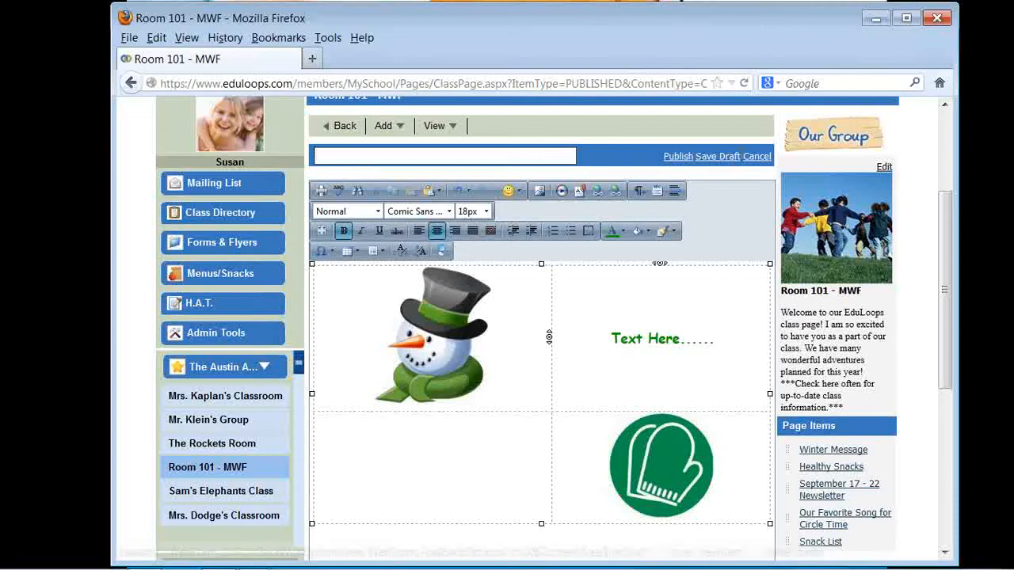
pyautogui.click(719, 162)
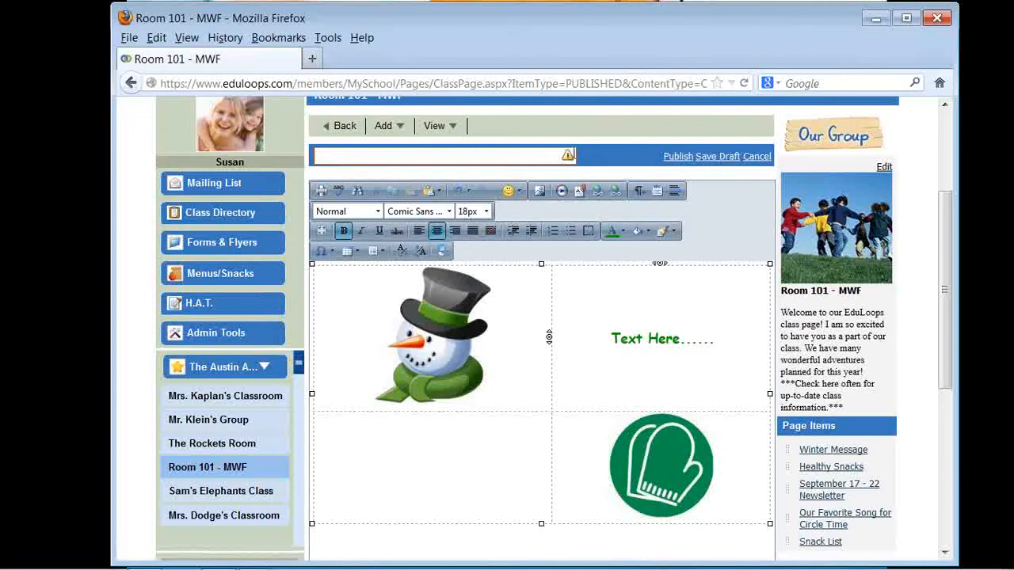
pyautogui.click(325, 156)
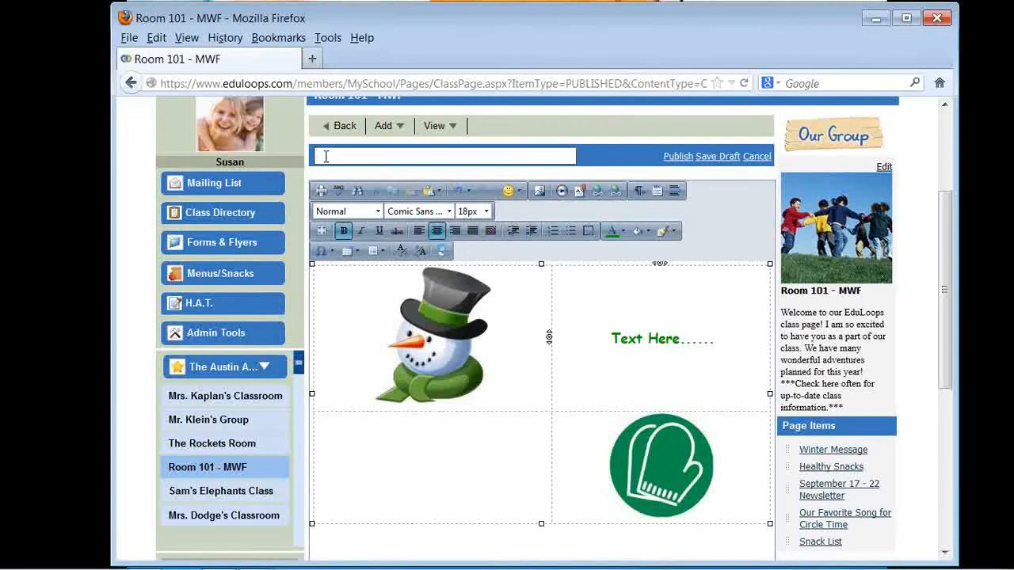
pyautogui.click(725, 160)
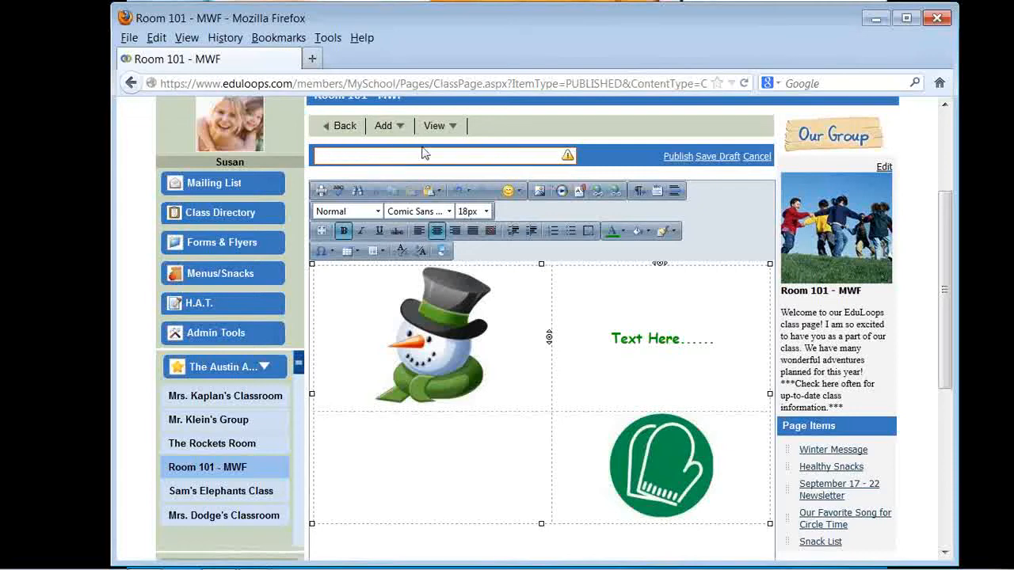
# - Title the item "Don't Forget Title" and save it as a draft
pyautogui.click(322, 155)
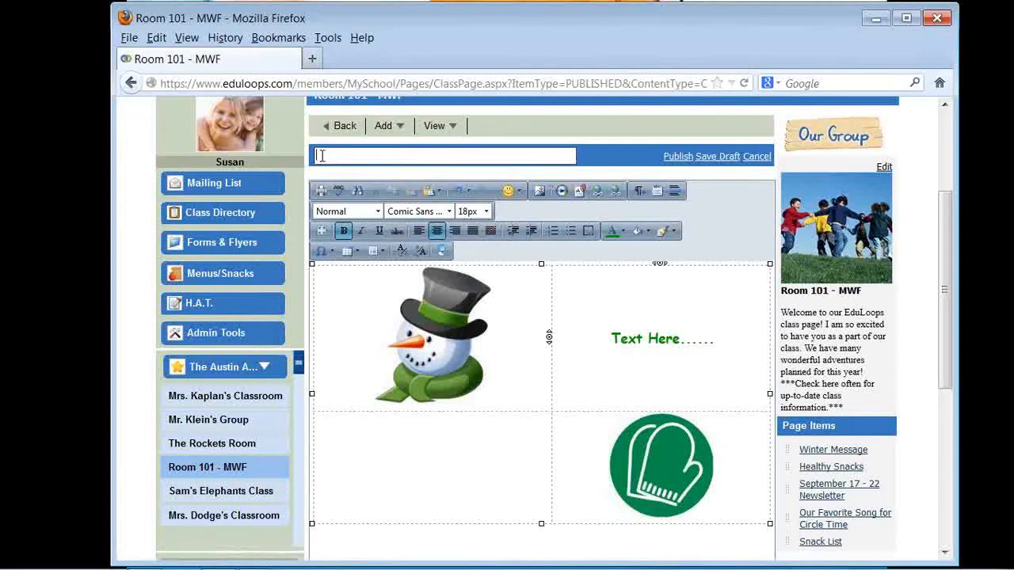
pyautogui.write("Don't Forget Title")
pyautogui.click(718, 163)
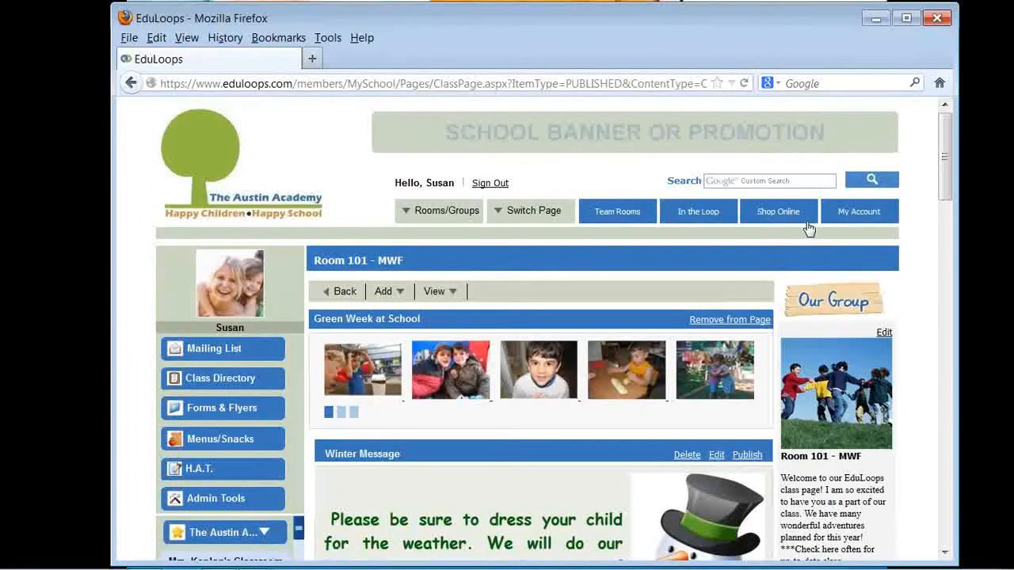
# - Show the draft items and open the "Don't Forget Title" draft for editing
pyautogui.click(444, 292)
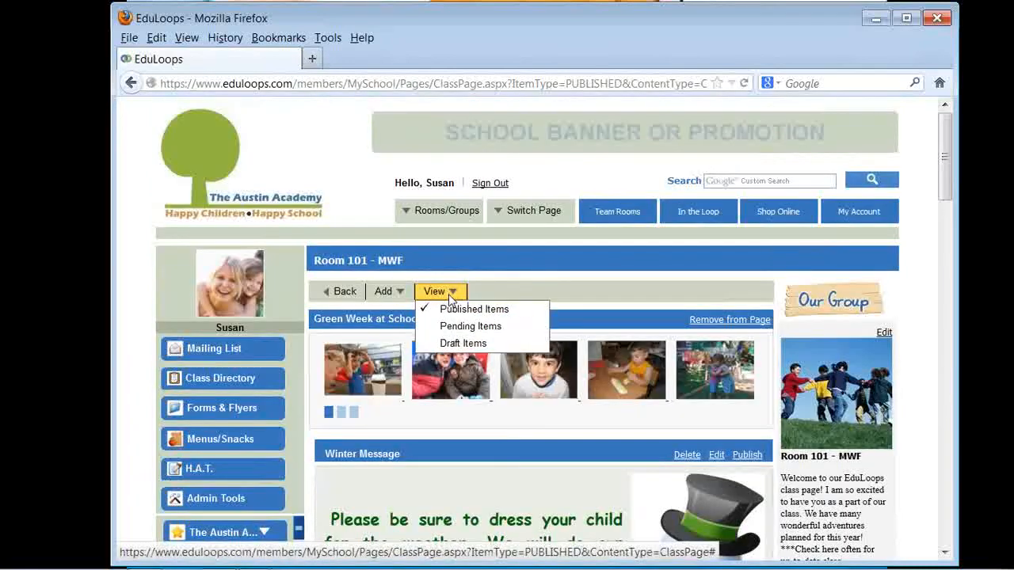
pyautogui.click(461, 345)
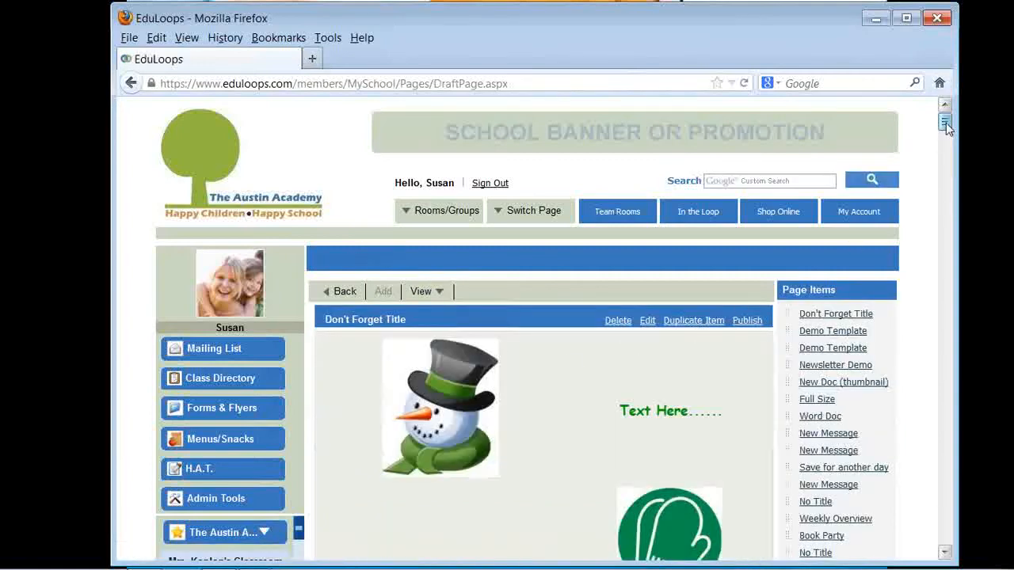
pyautogui.moveTo(946, 122); pyautogui.dragTo(946, 128)
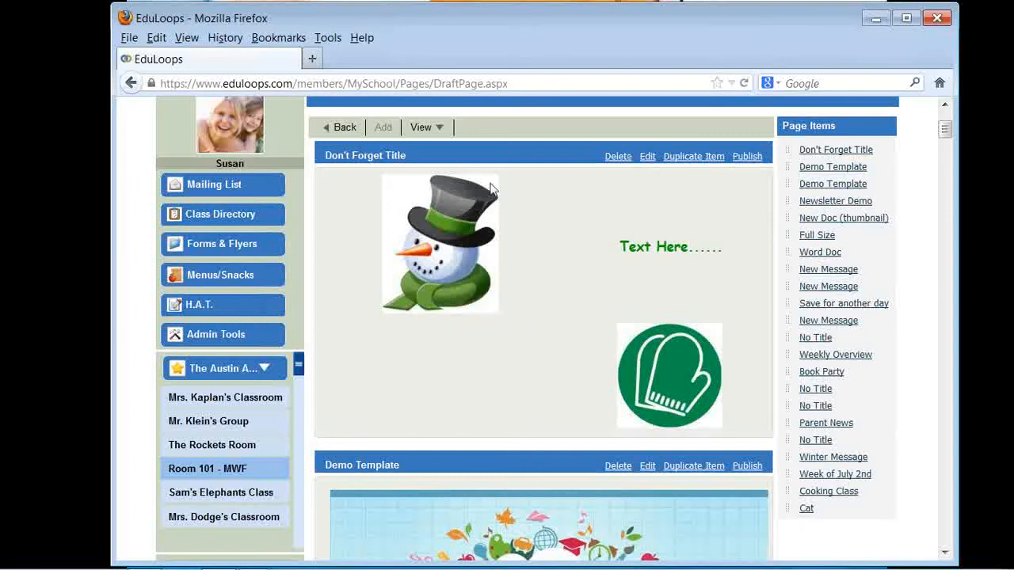
pyautogui.click(648, 157)
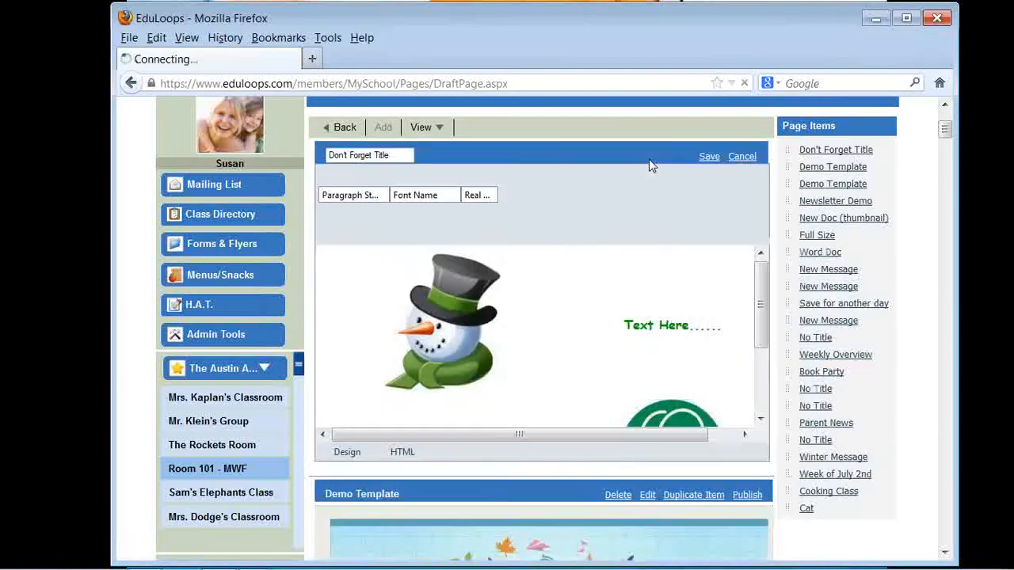
# - Insert a table row above the snowman's row and enter "Title for Item" in its first cell
pyautogui.click(533, 344)
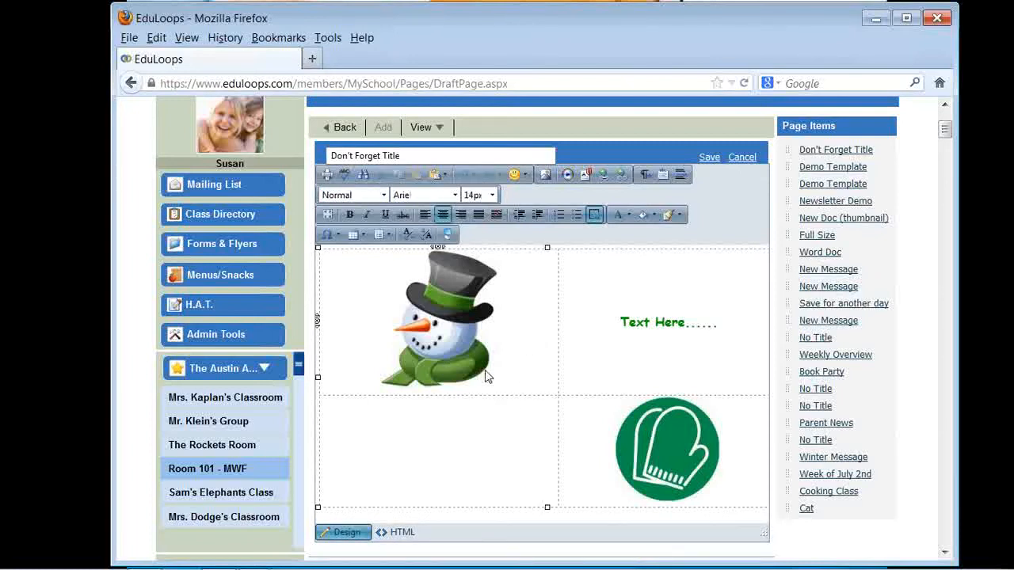
pyautogui.click(364, 240)
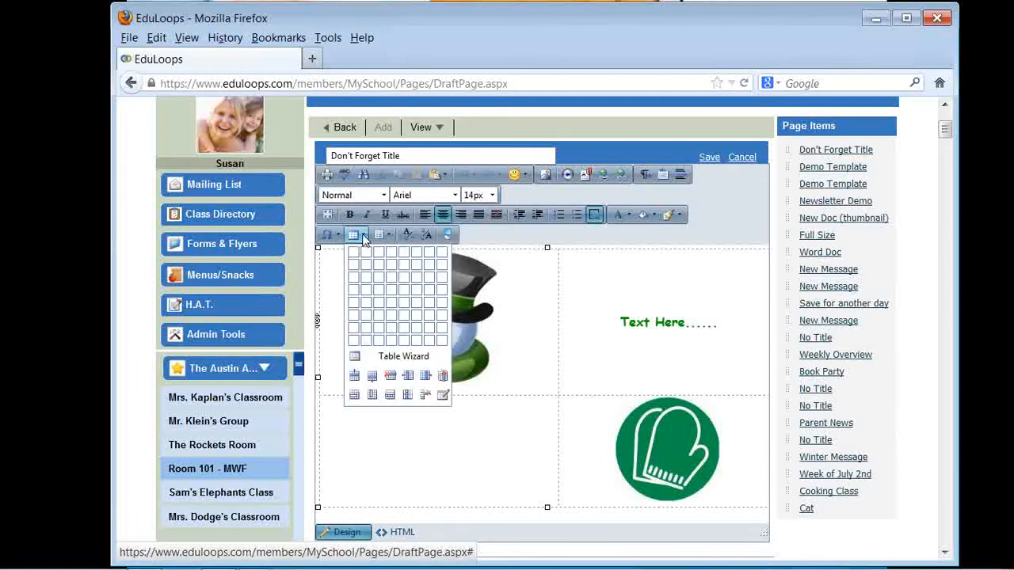
pyautogui.click(354, 376)
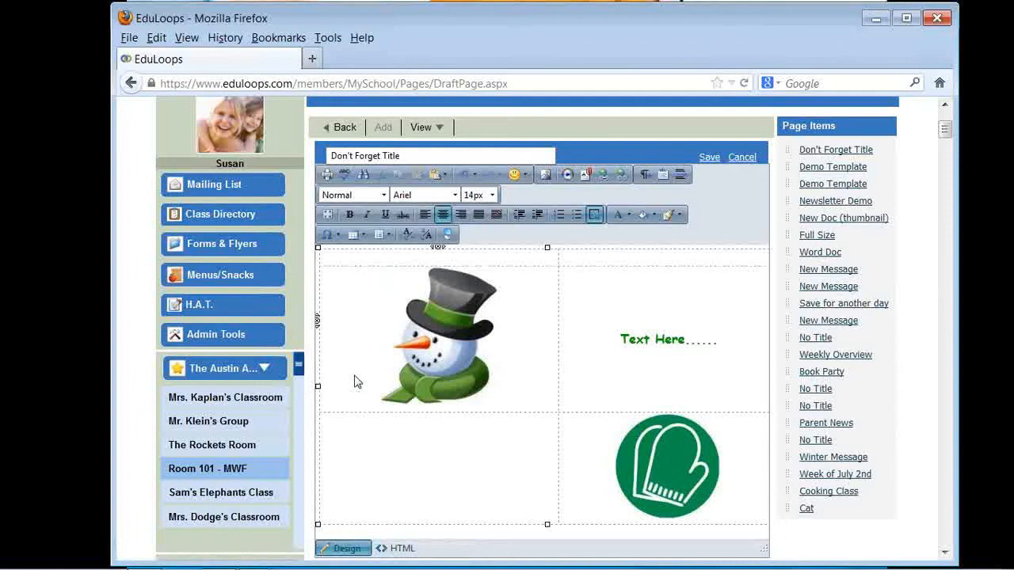
pyautogui.click(351, 262)
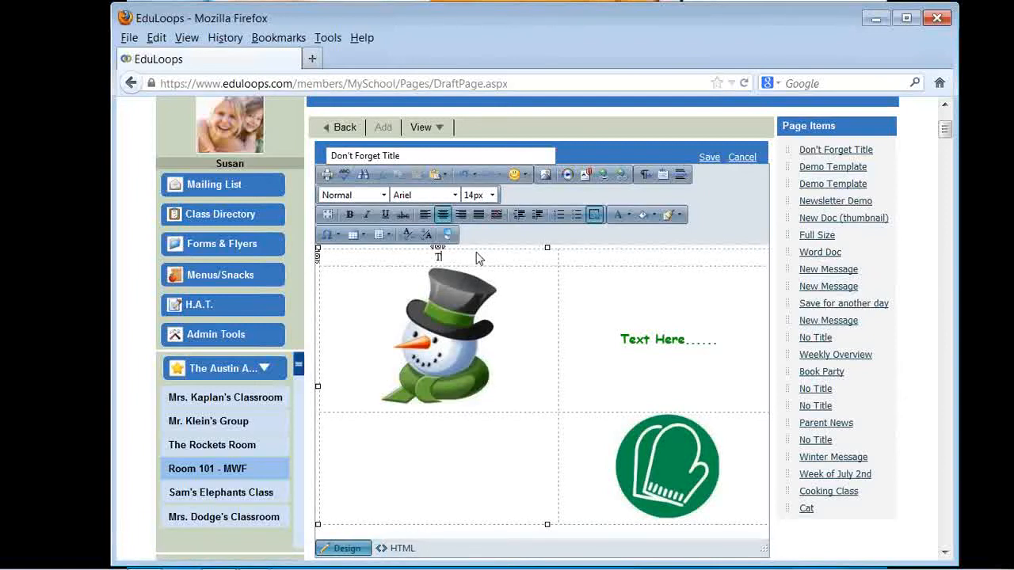
pyautogui.write('Title for Item')
# - Format the "Title for Item" text as blue, bold Comic Sans MS
pyautogui.moveTo(470, 259); pyautogui.dragTo(400, 261)
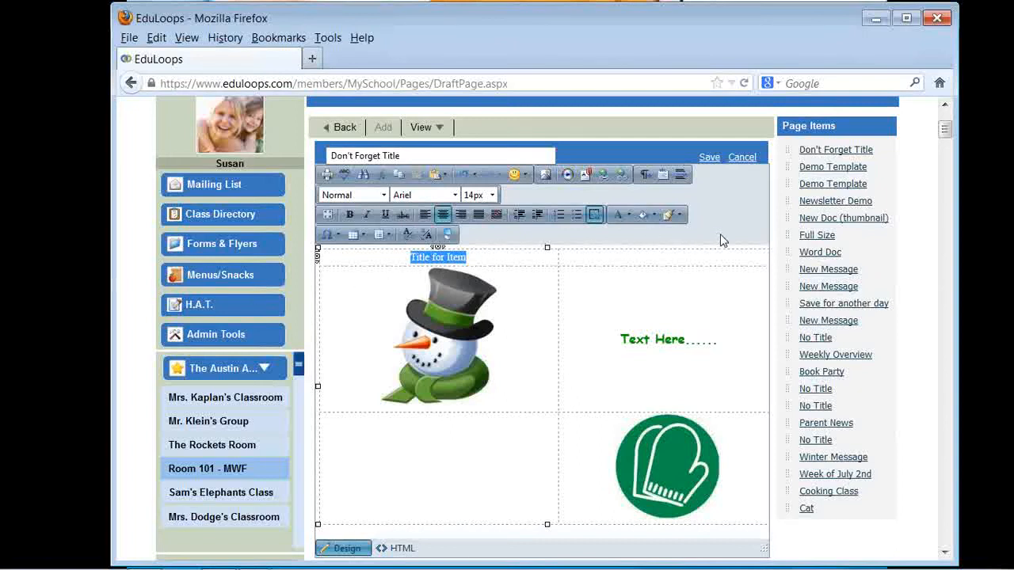
pyautogui.click(630, 219)
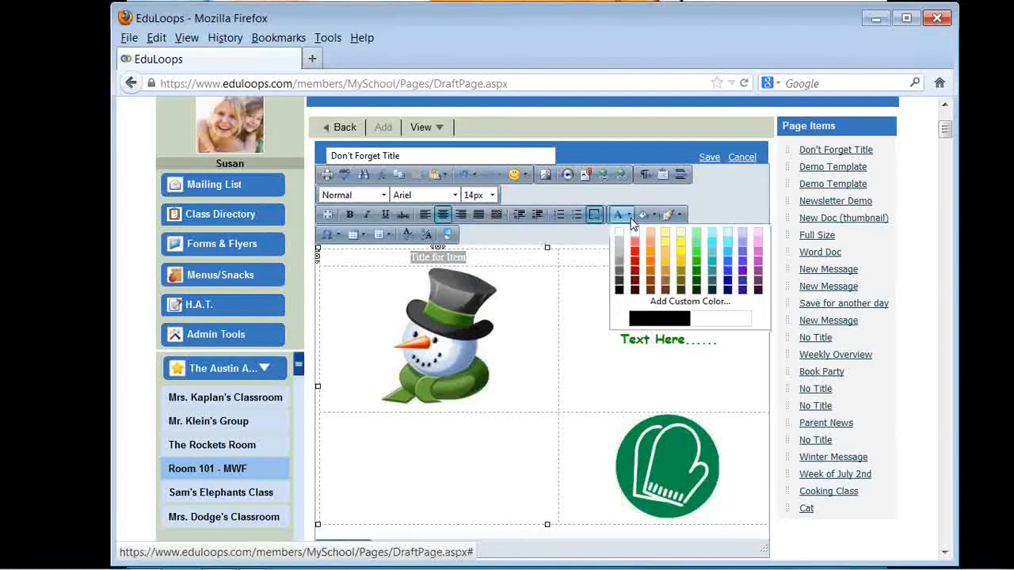
pyautogui.click(729, 262)
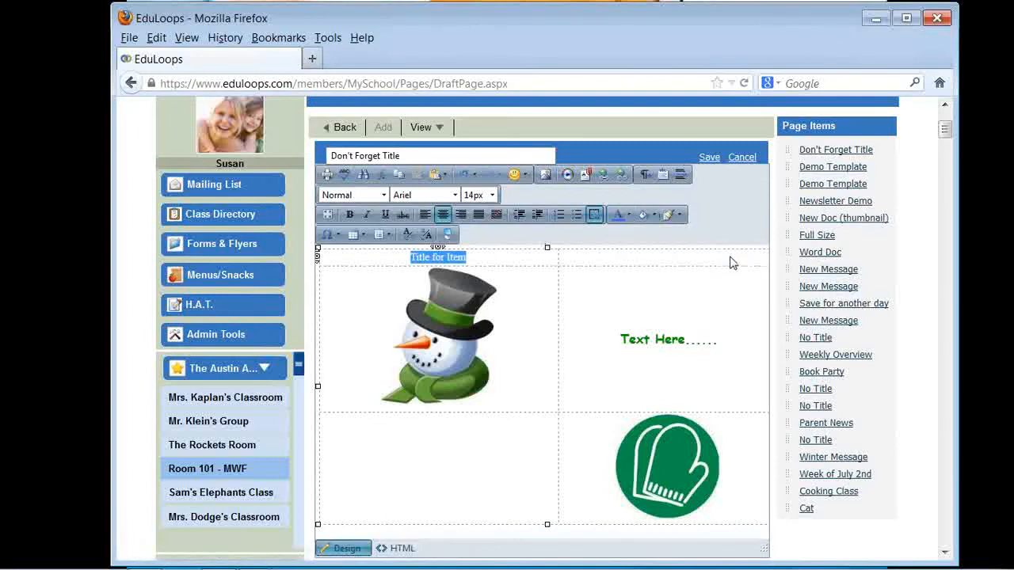
pyautogui.click(349, 214)
pyautogui.click(456, 196)
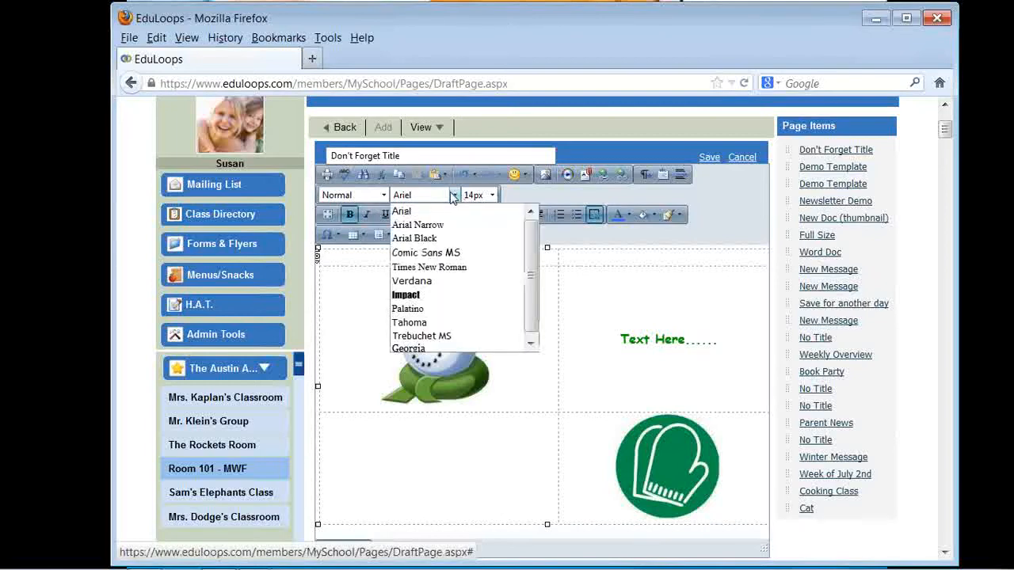
pyautogui.click(447, 252)
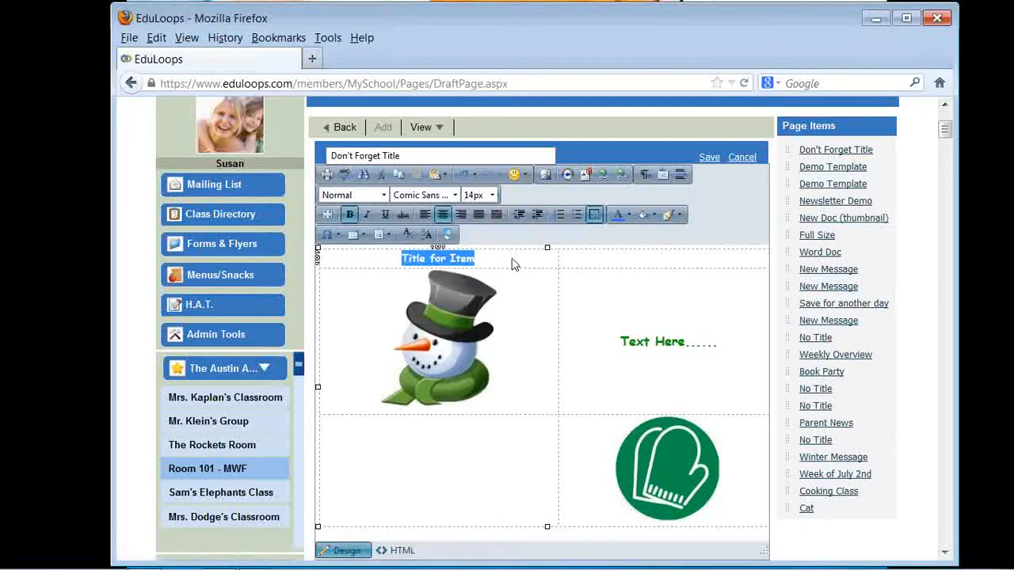
pyautogui.click(513, 262)
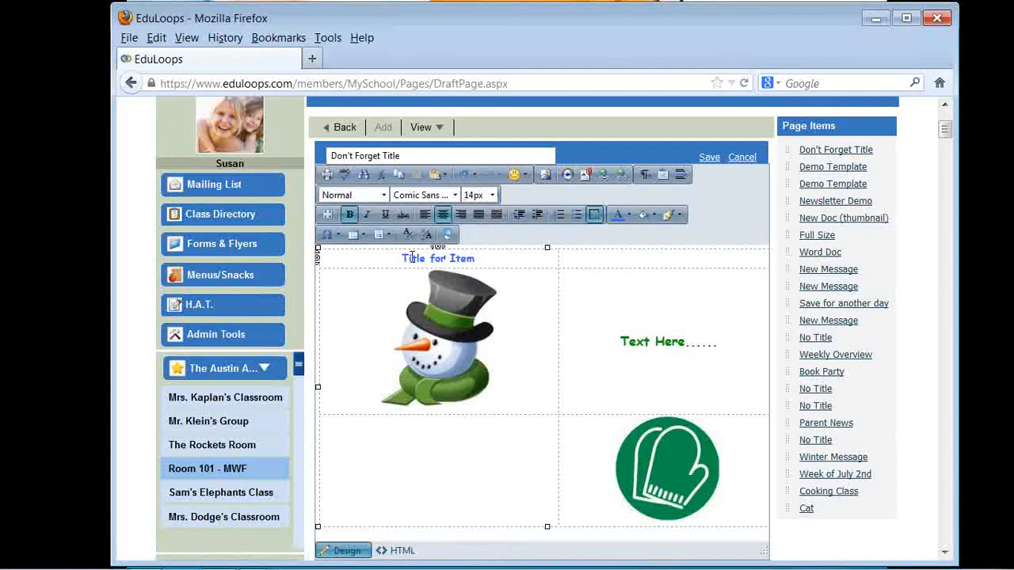
# - Merge the two cells of the "Title for Item" row horizontally into one
pyautogui.rightClick(504, 261)
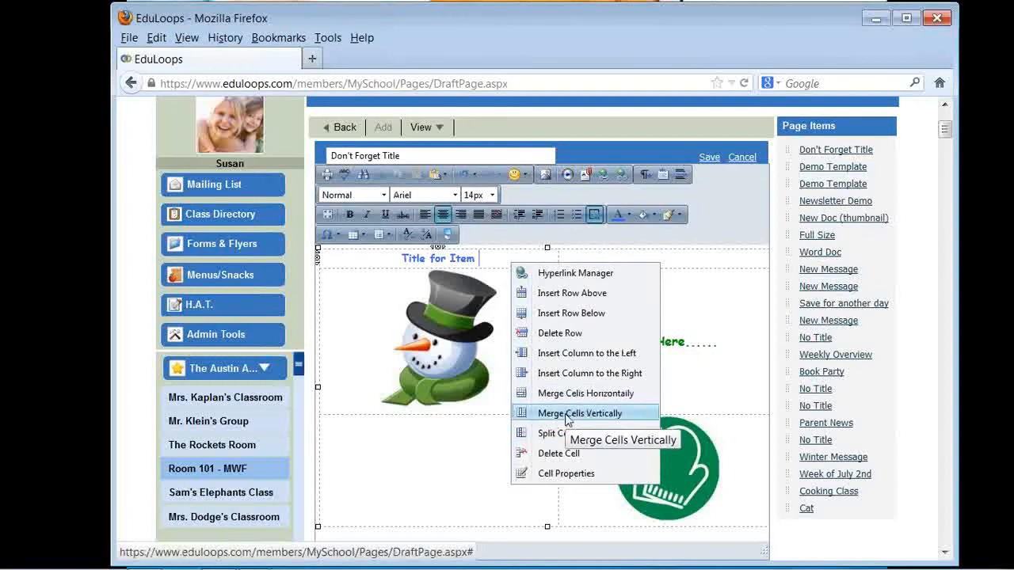
pyautogui.click(494, 262)
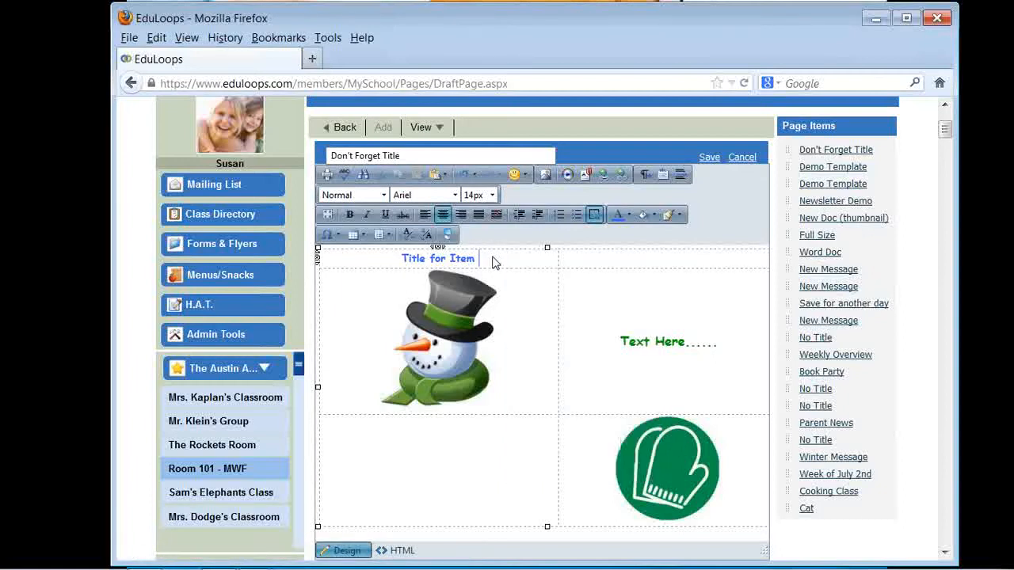
pyautogui.click(363, 236)
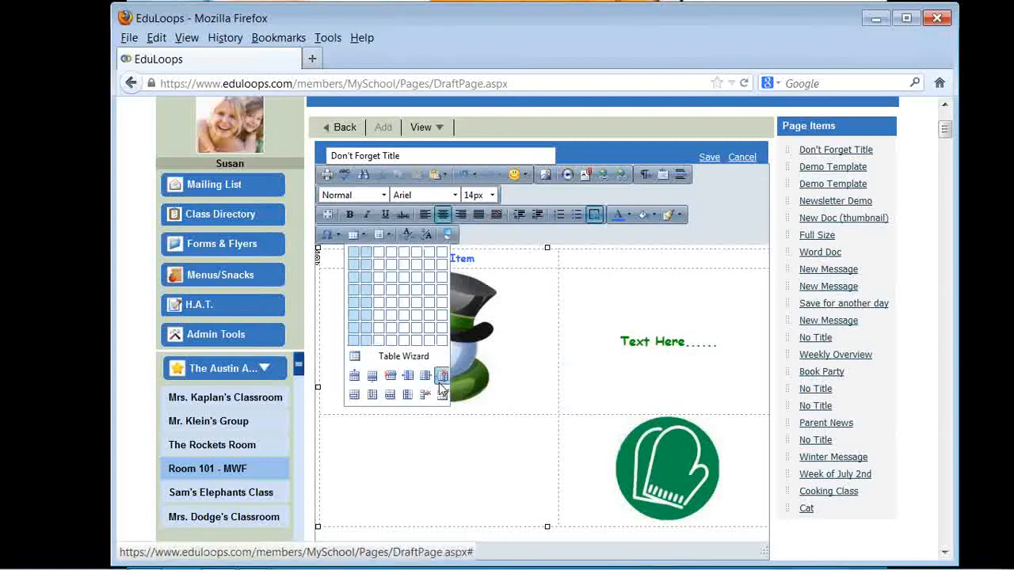
pyautogui.click(354, 396)
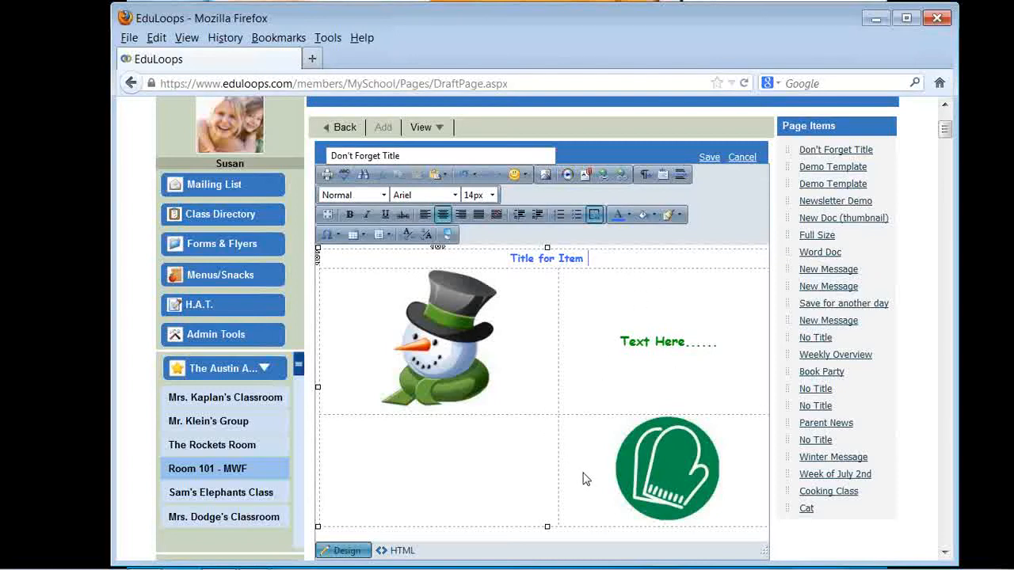
# - Insert a table row below the mittens row and enter "XXXXX" in its first cell
pyautogui.click(535, 467)
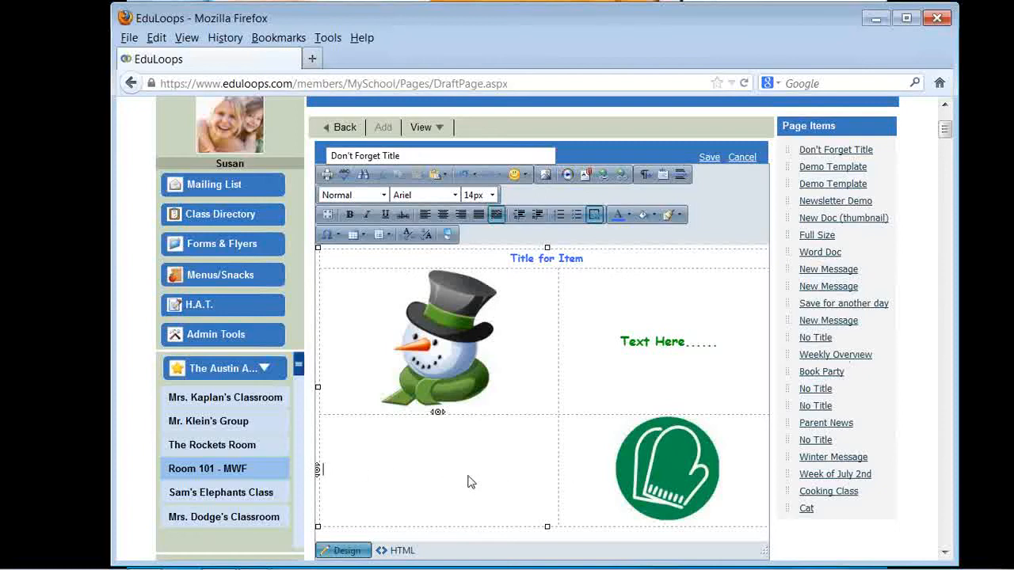
pyautogui.click(362, 236)
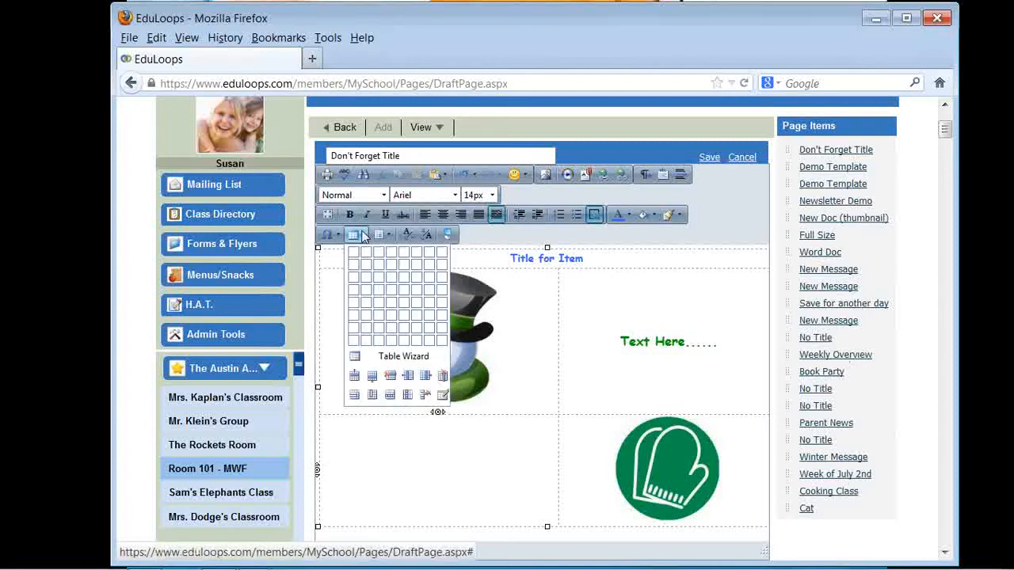
pyautogui.click(373, 378)
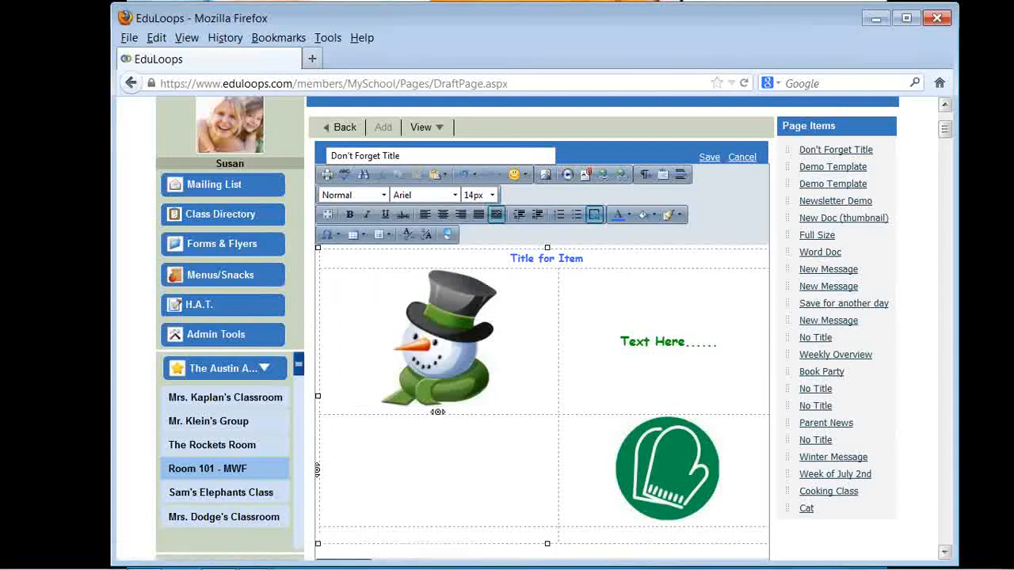
pyautogui.click(478, 539)
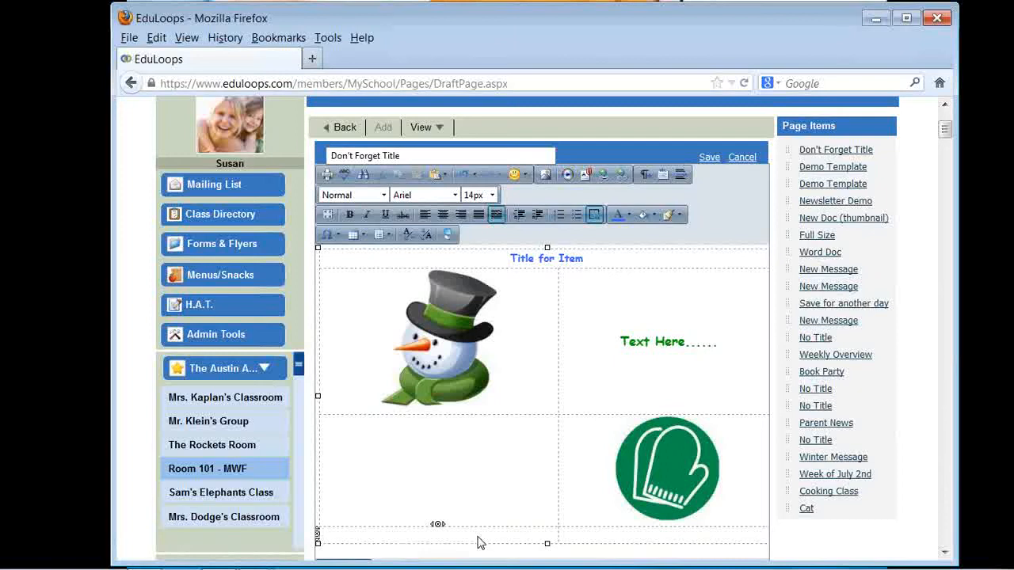
pyautogui.write('XXXXX')
# - Merge the cells of the "XXXXX" row horizontally and center its text
pyautogui.click(584, 543)
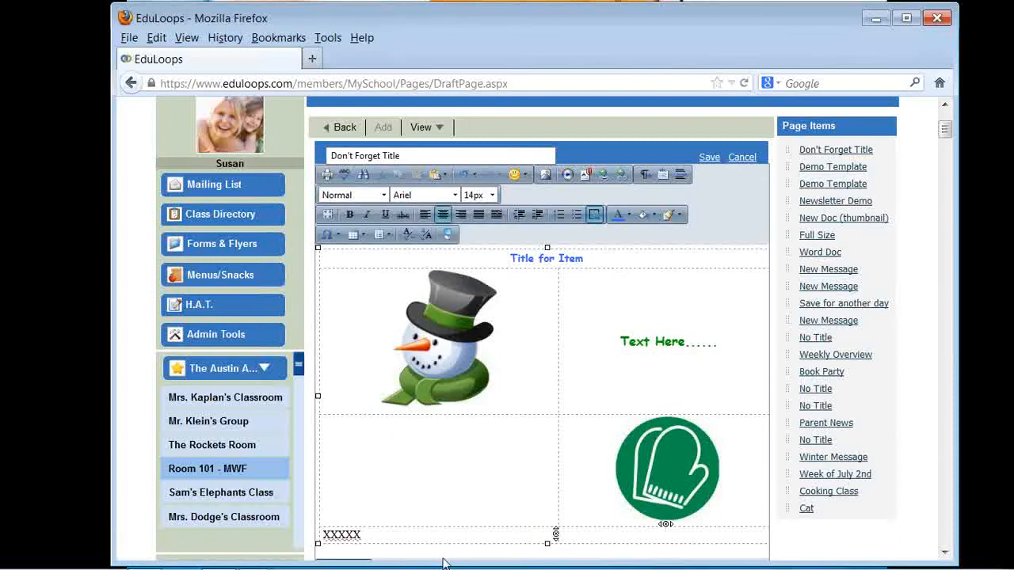
pyautogui.click(400, 544)
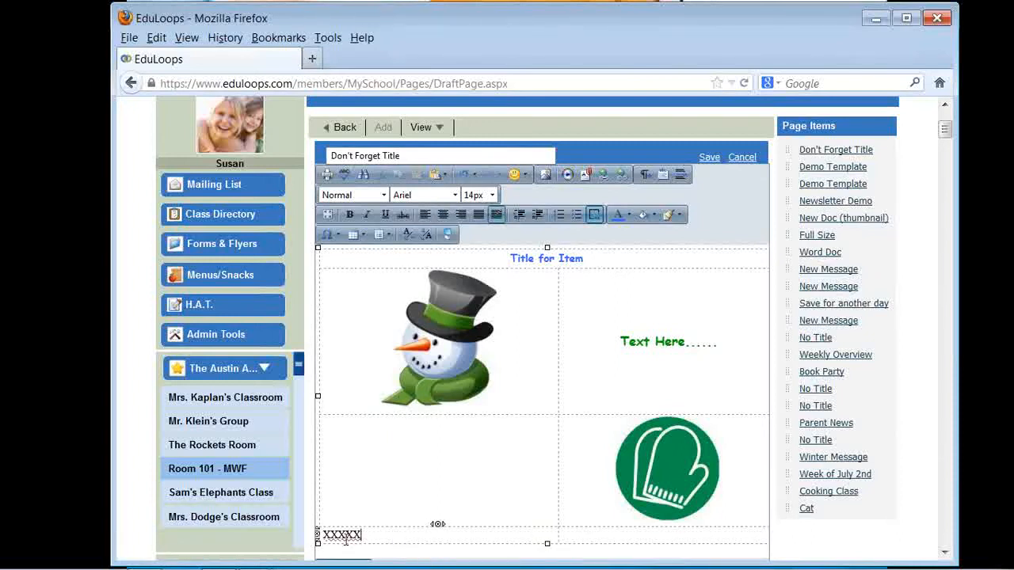
pyautogui.click(362, 235)
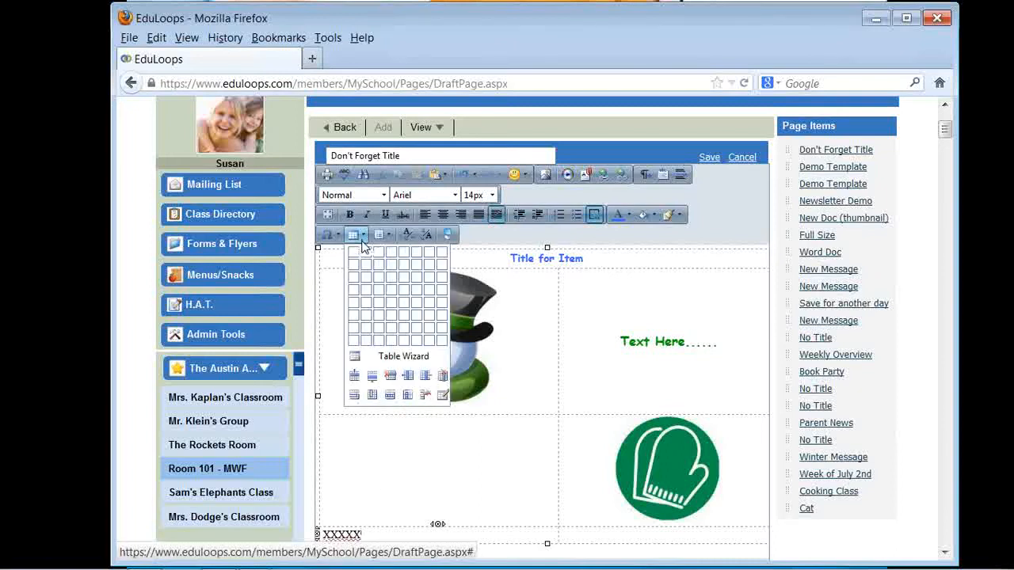
pyautogui.click(356, 398)
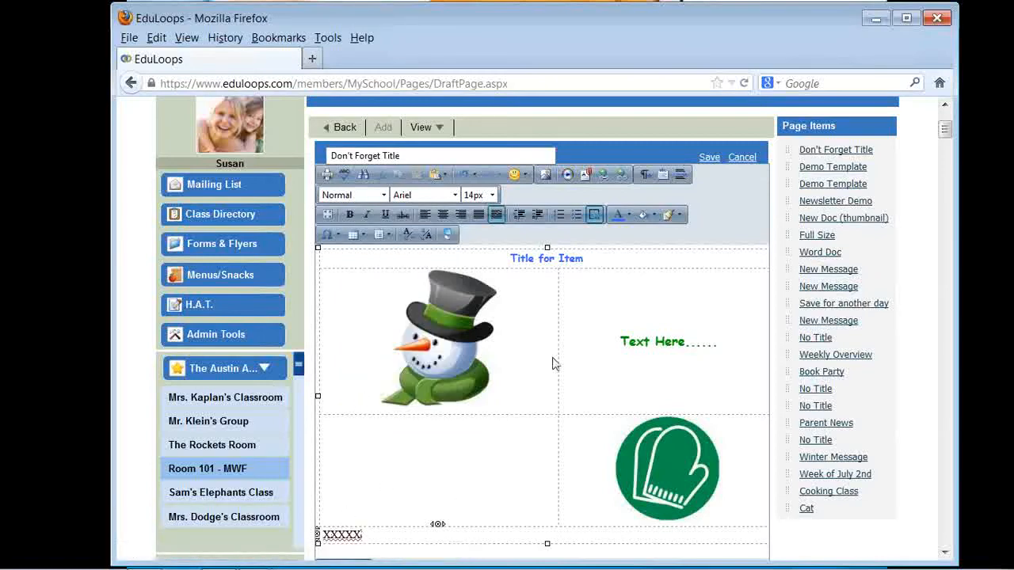
pyautogui.click(445, 216)
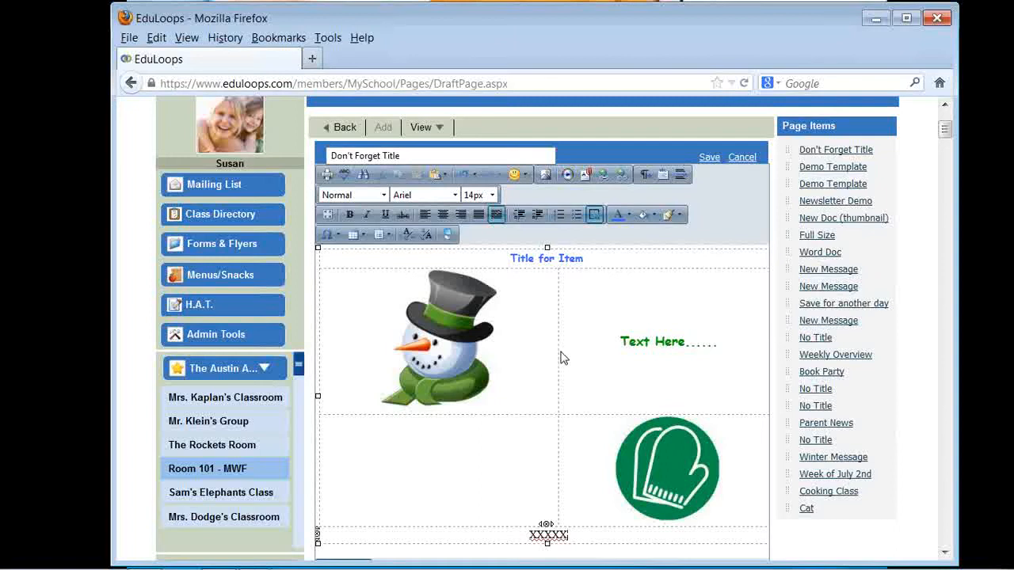
# - Set the background color of the empty cell below the snowman to magenta (#CC33CC) in its cell properties
pyautogui.click(423, 464)
pyautogui.click(532, 379)
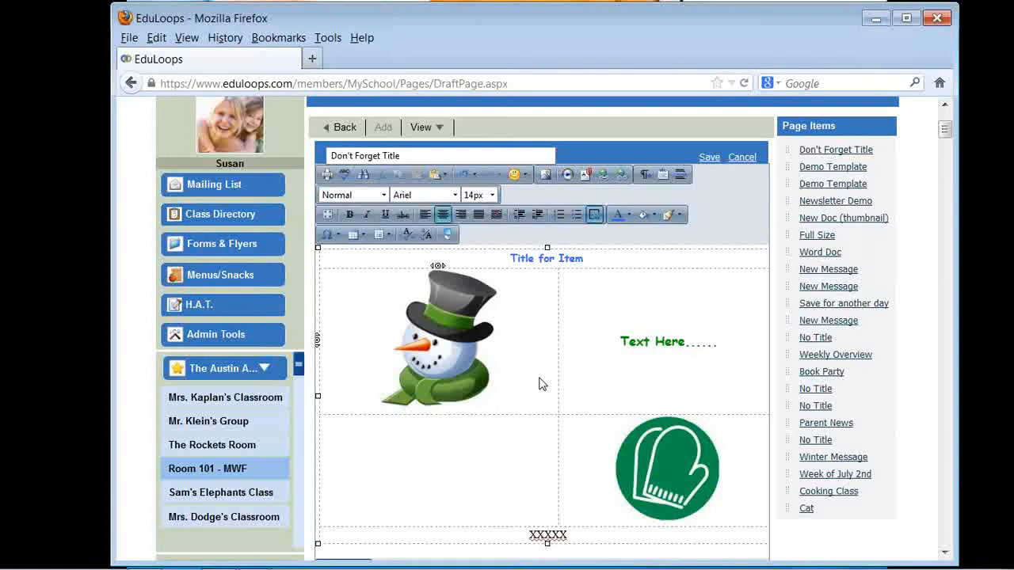
pyautogui.click(509, 451)
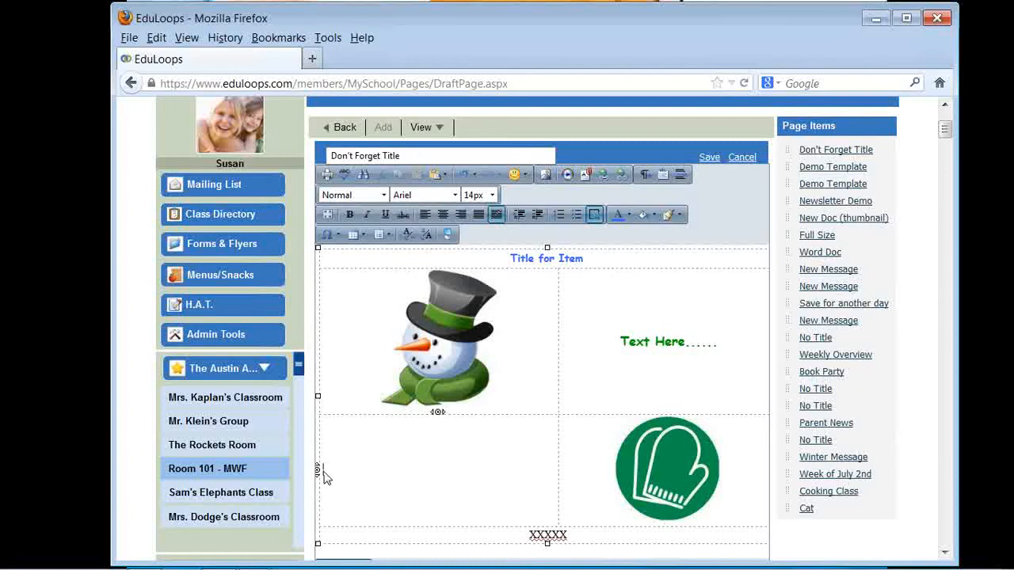
pyautogui.rightClick(379, 476)
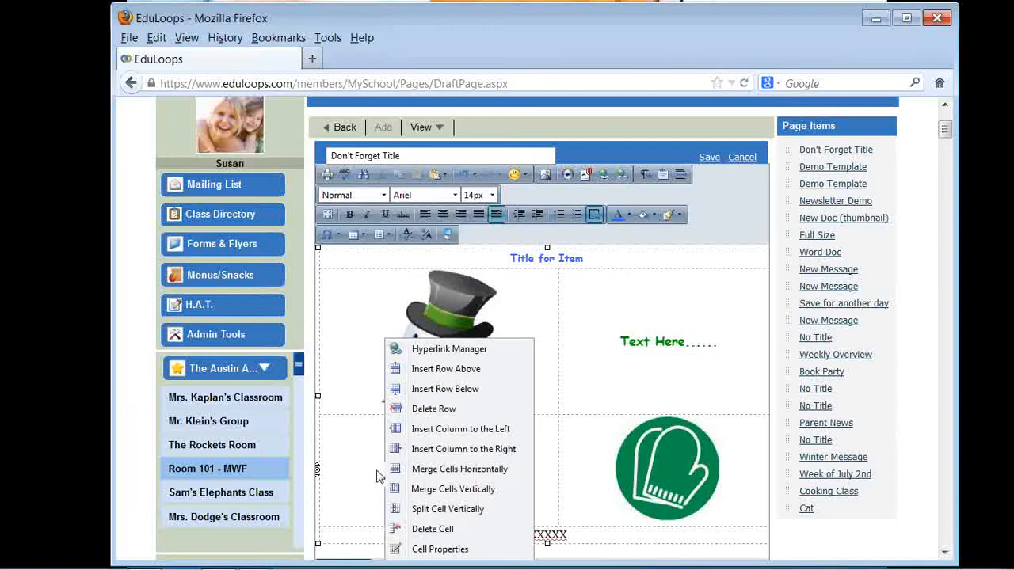
pyautogui.click(431, 550)
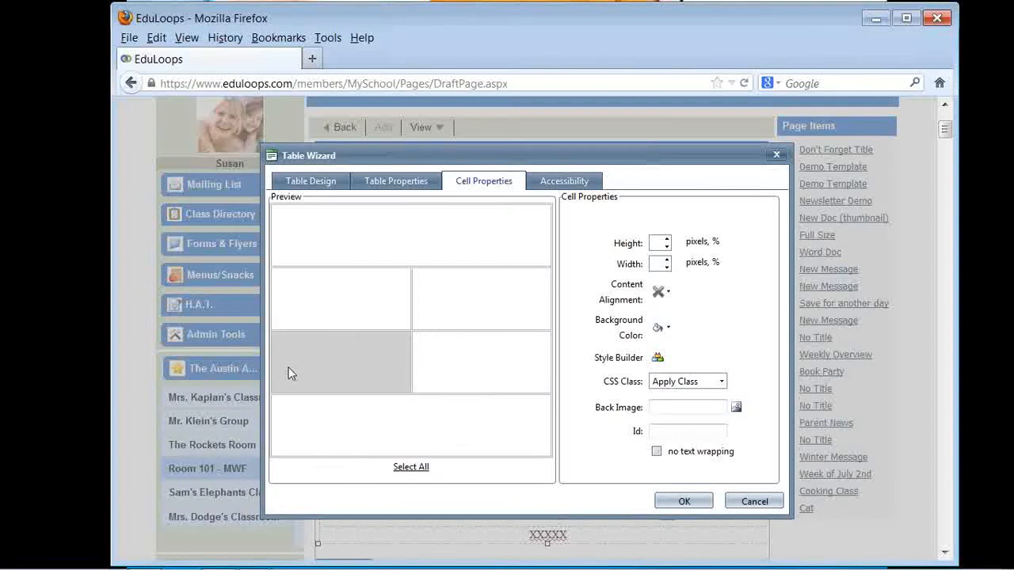
pyautogui.click(375, 364)
pyautogui.click(378, 368)
pyautogui.click(667, 327)
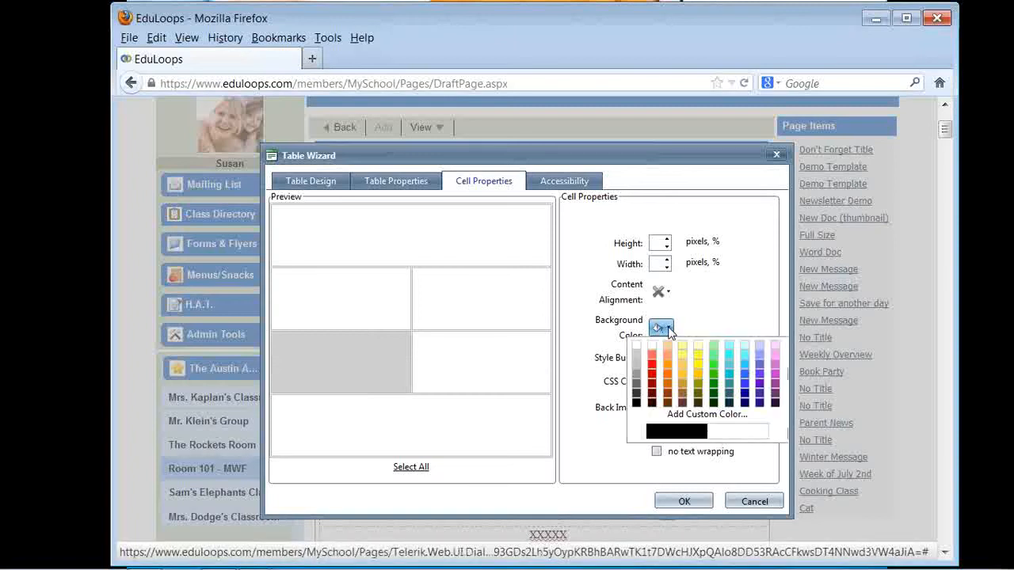
pyautogui.click(776, 376)
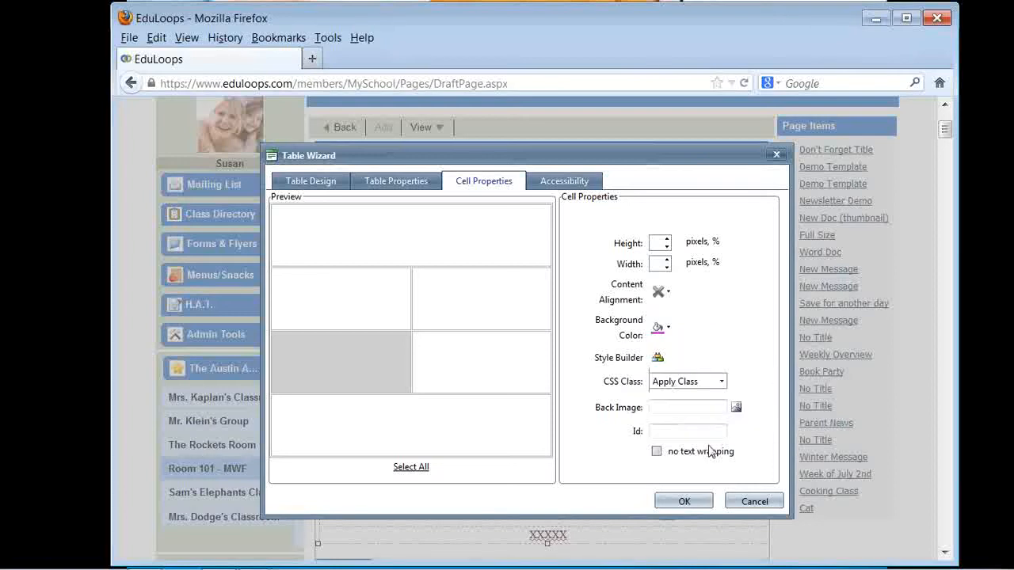
pyautogui.click(684, 501)
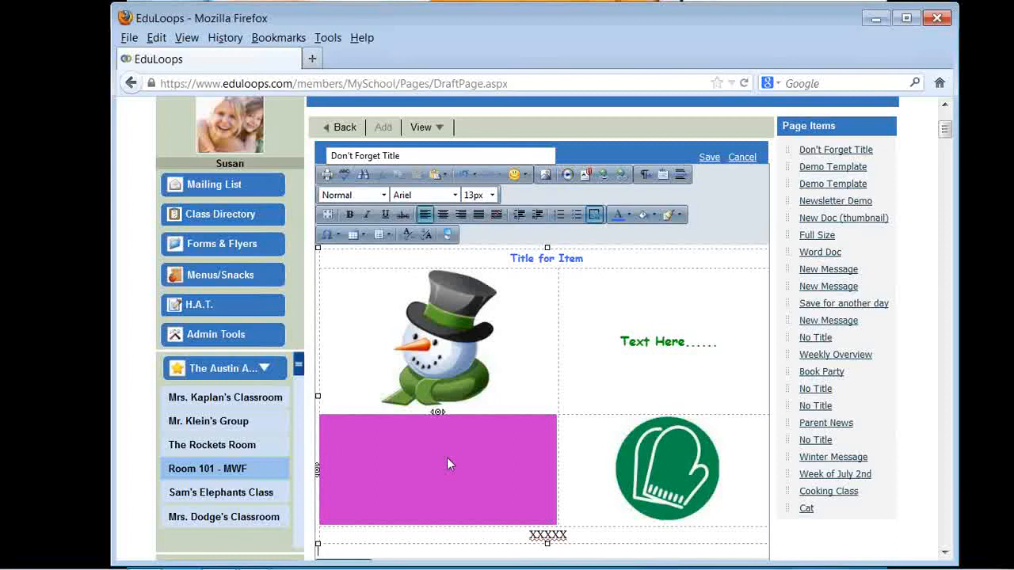
# - In the cell properties of the "Text Here" cell, choose a pale pink background color
pyautogui.click(585, 461)
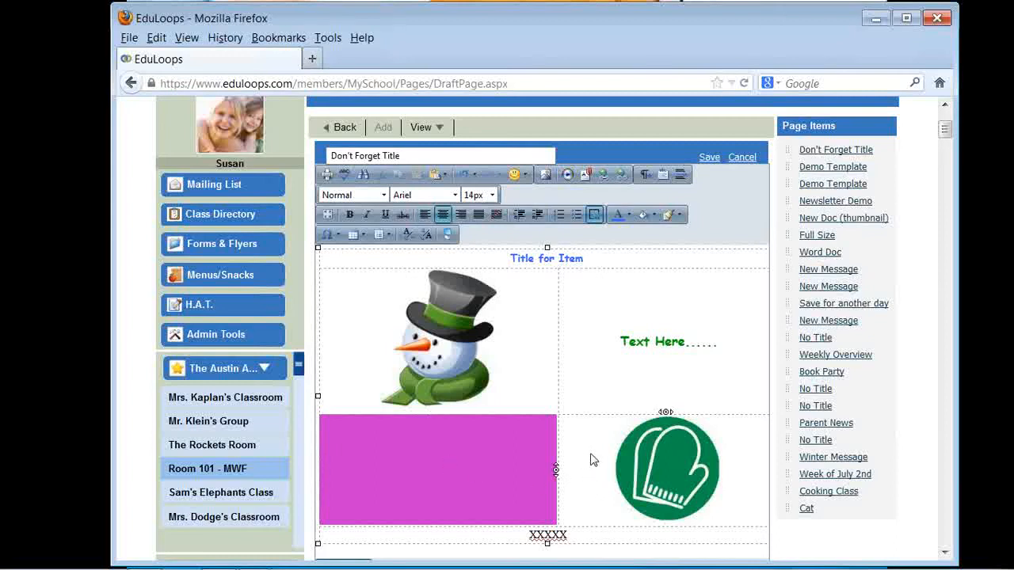
pyautogui.click(602, 370)
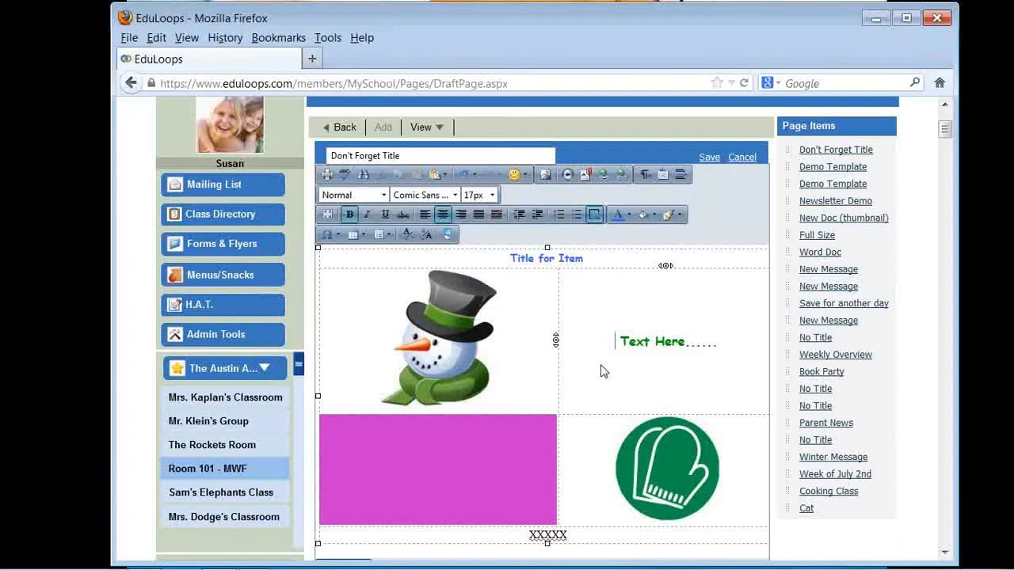
pyautogui.rightClick(602, 371)
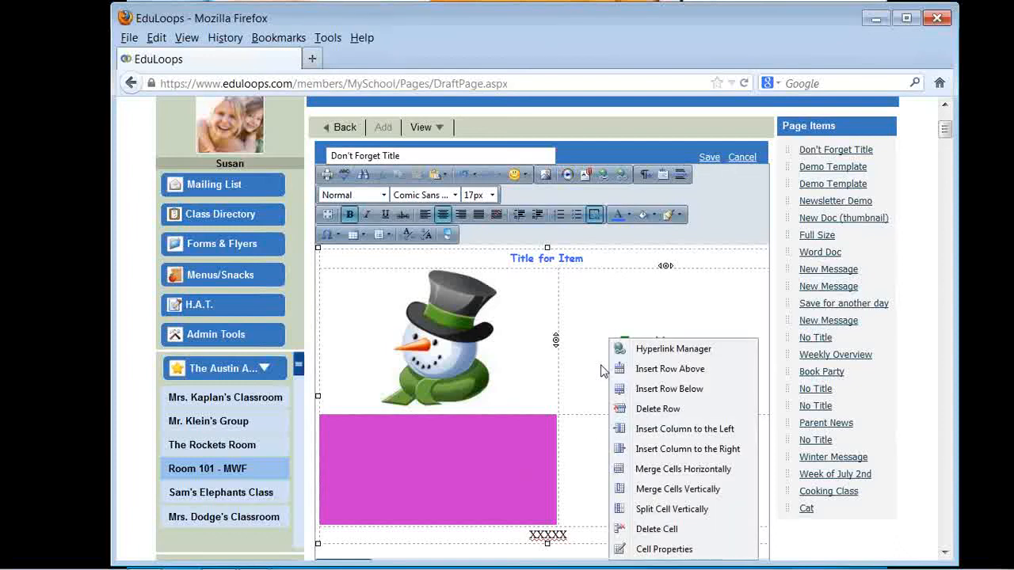
pyautogui.click(662, 550)
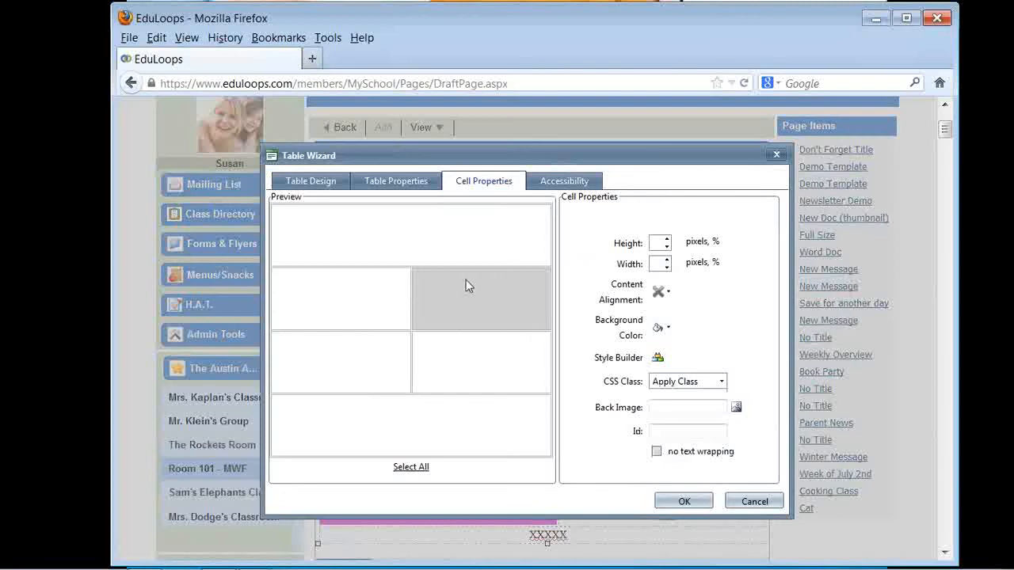
pyautogui.click(668, 329)
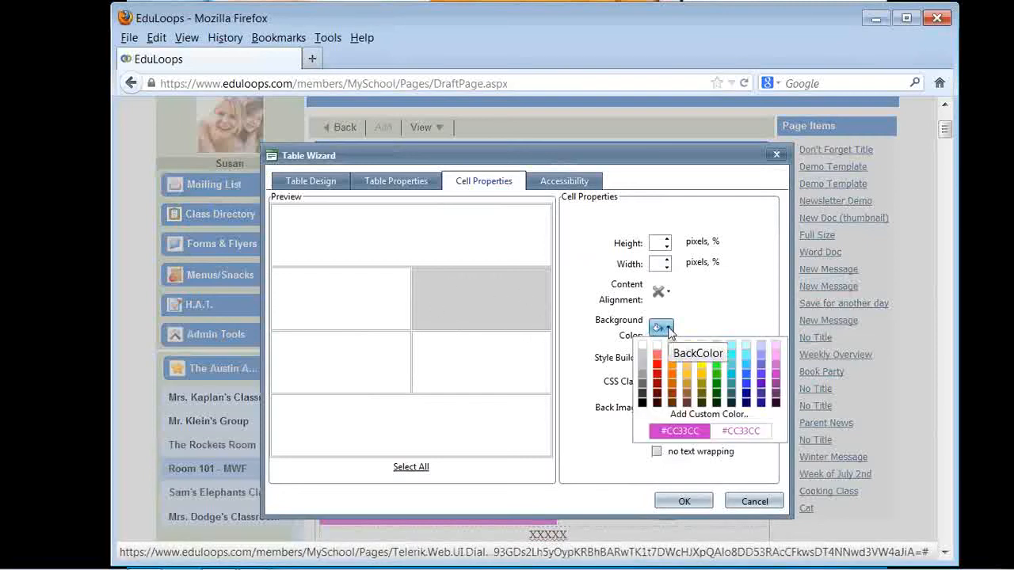
pyautogui.click(777, 351)
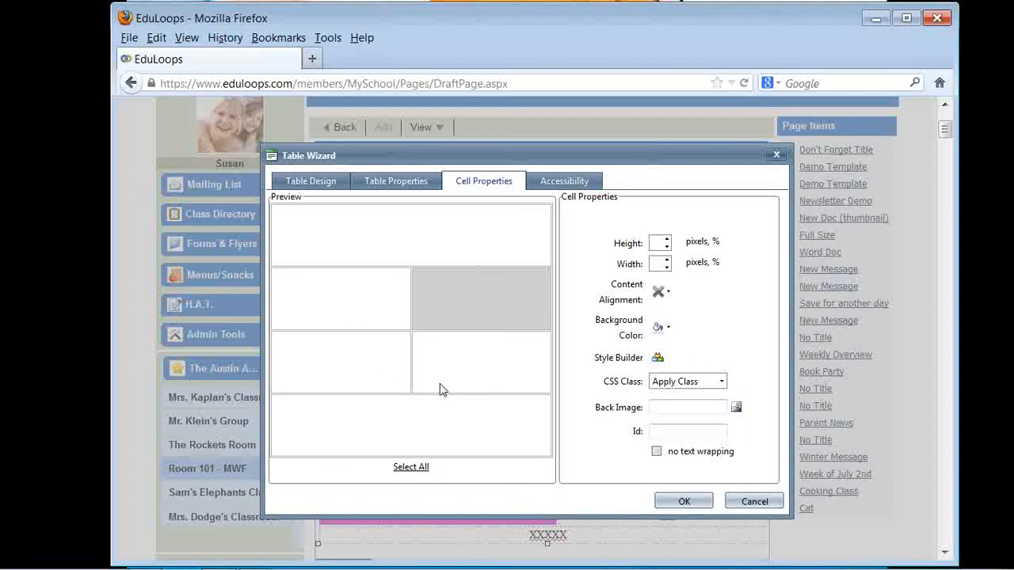
# - Give the "Title for Item" cell a light yellow background, apply the cell properties, and center the title text
pyautogui.click(429, 245)
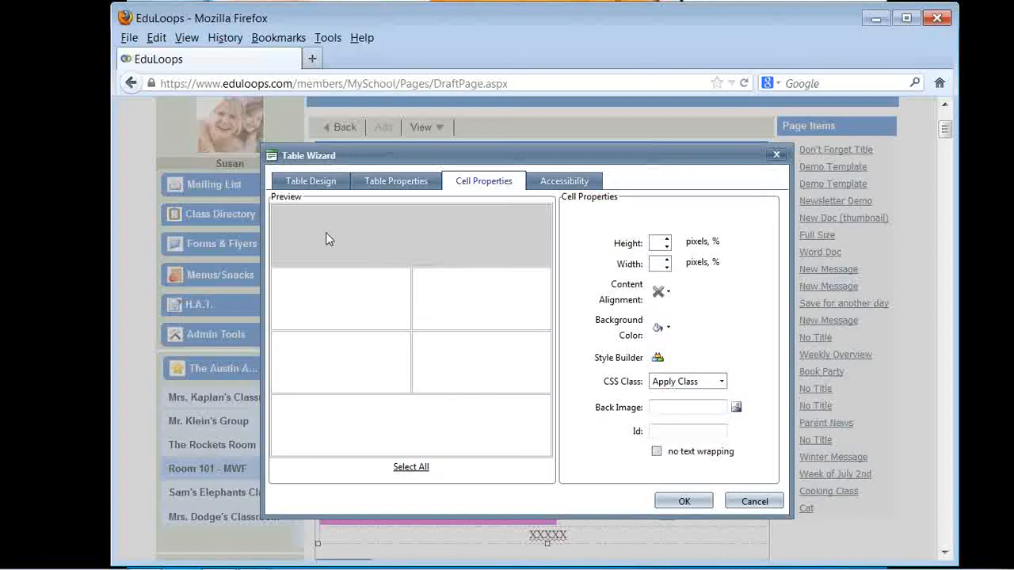
pyautogui.click(427, 233)
pyautogui.click(429, 219)
pyautogui.click(662, 327)
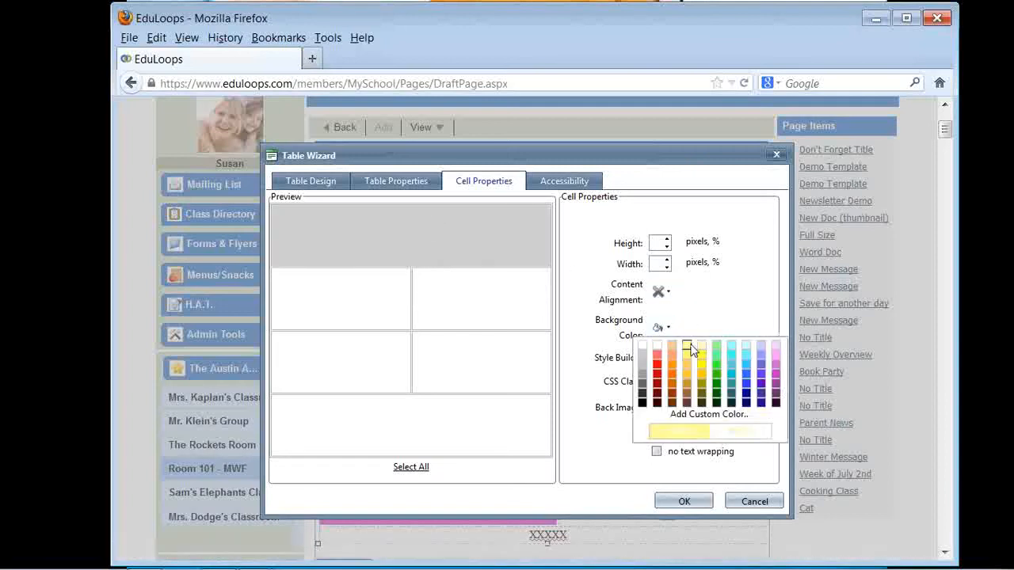
pyautogui.click(688, 346)
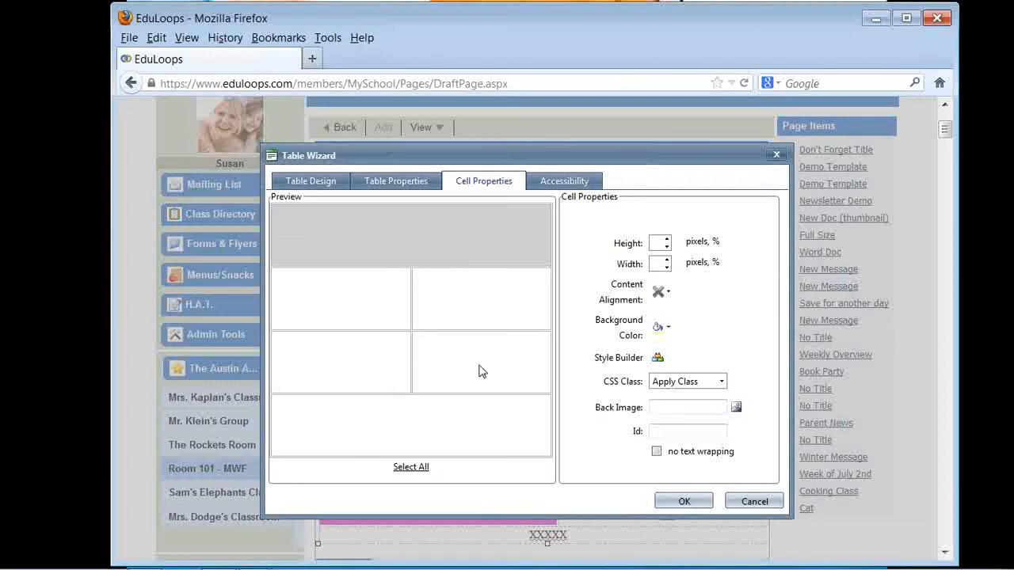
pyautogui.click(685, 502)
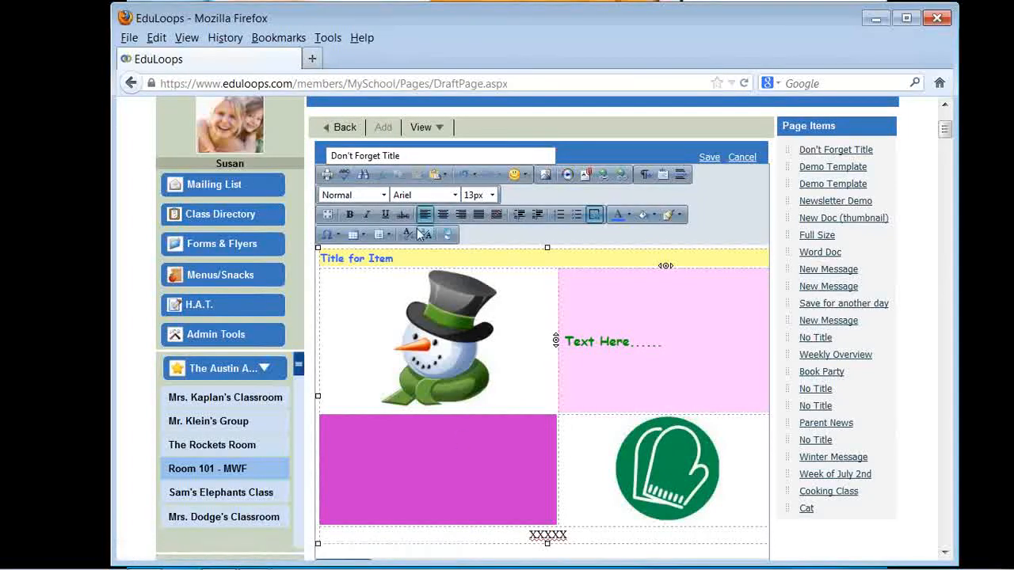
pyautogui.click(402, 262)
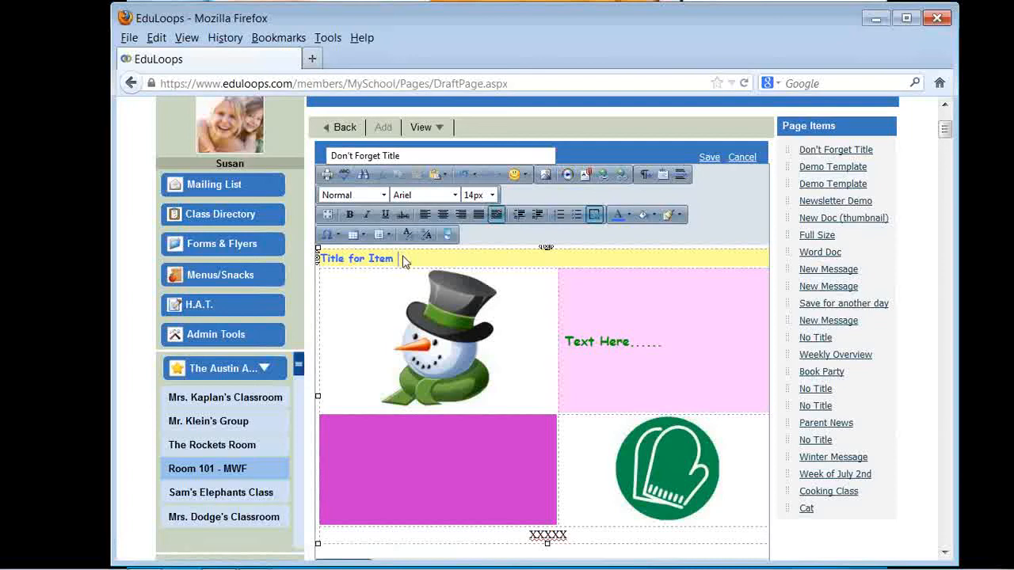
pyautogui.click(443, 214)
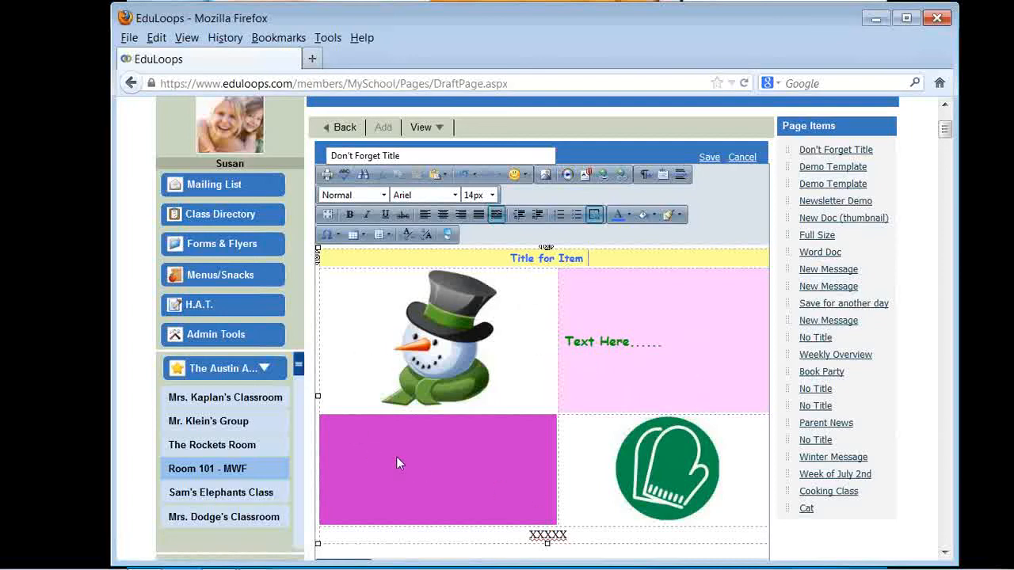
# - Examine the table editing commands for the snowman cell and the table and cell property settings, then close them without applying changes
pyautogui.click(515, 369)
pyautogui.rightClick(516, 368)
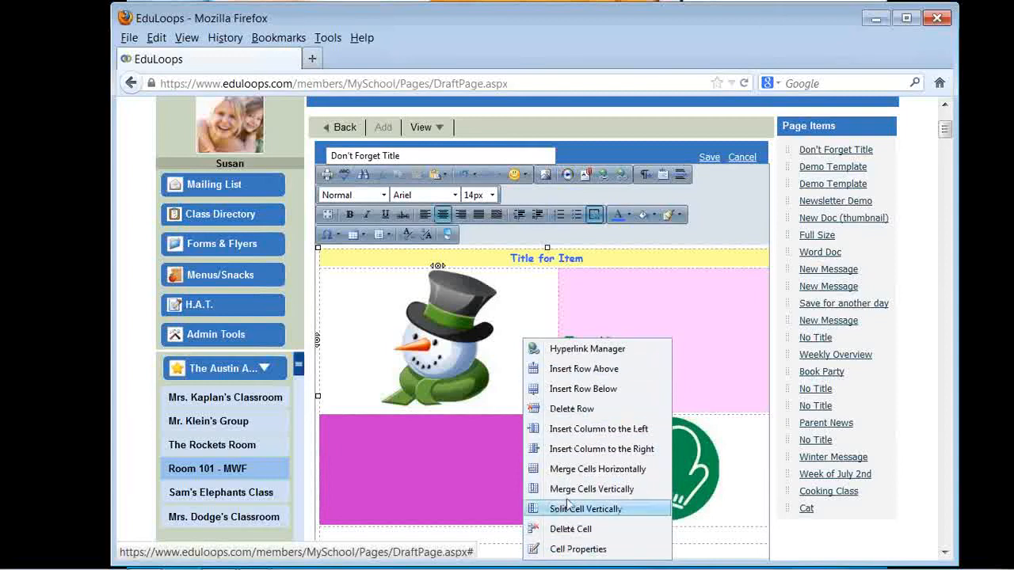
pyautogui.click(511, 379)
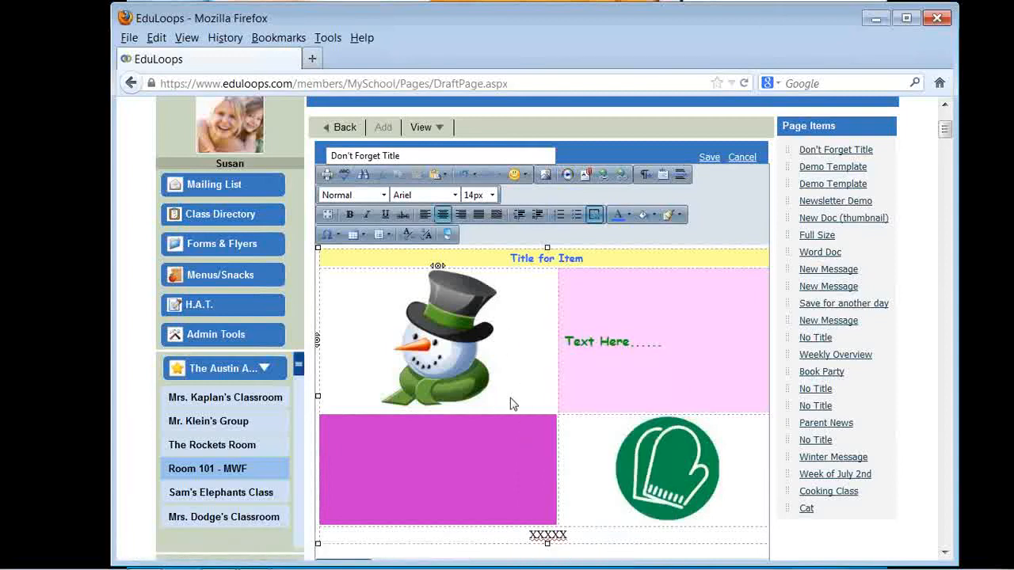
pyautogui.click(363, 236)
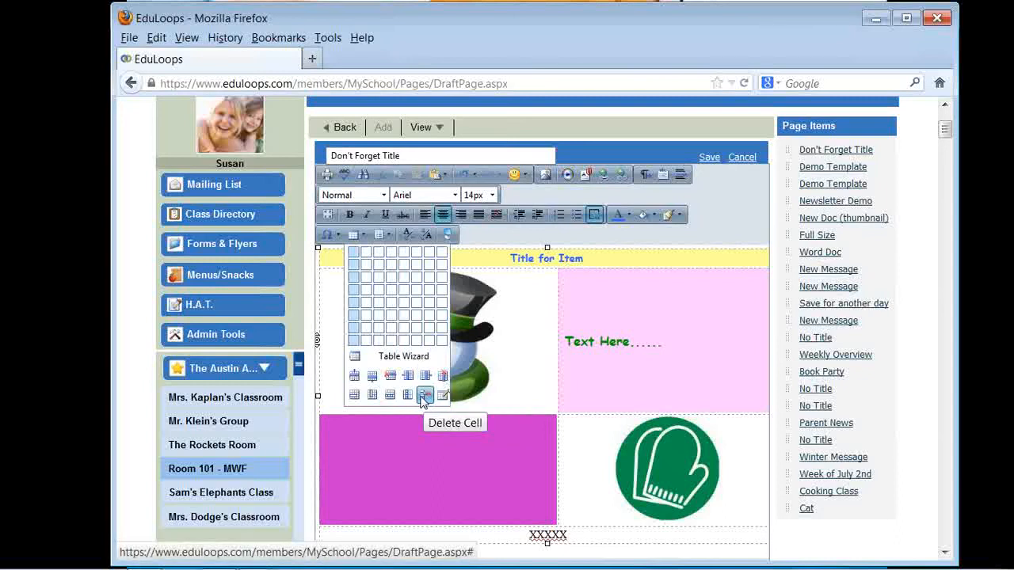
pyautogui.click(525, 399)
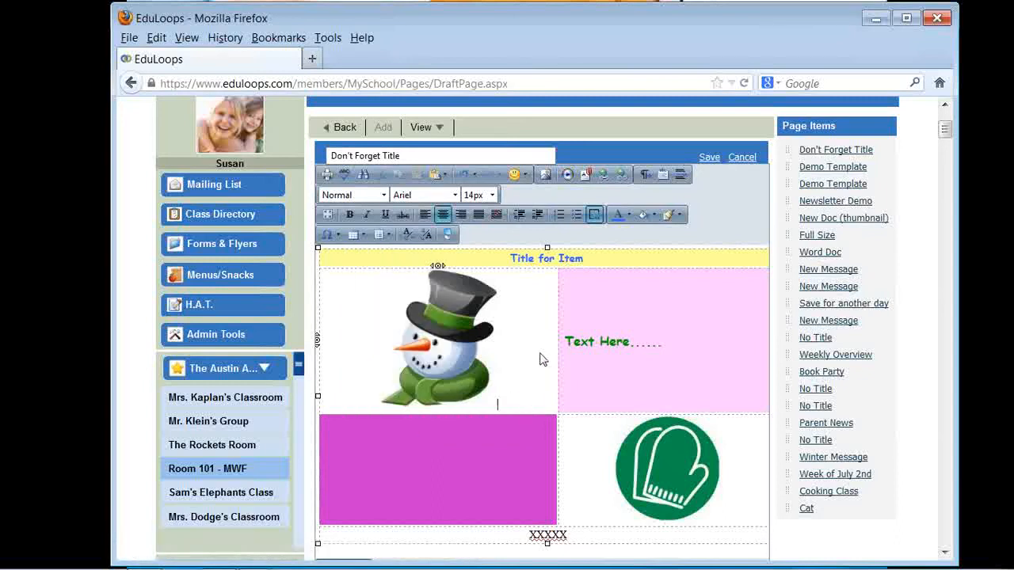
pyautogui.click(362, 236)
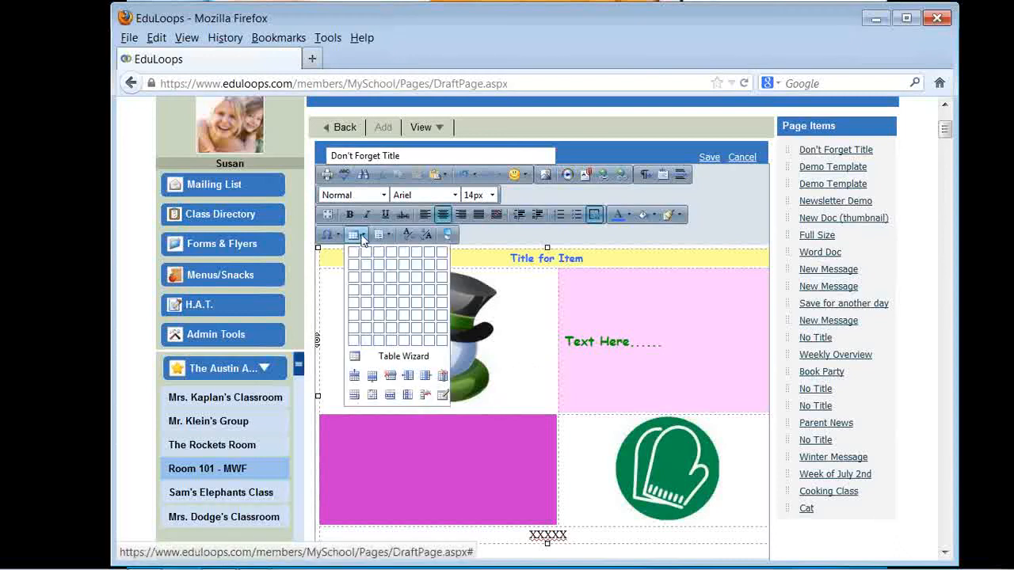
pyautogui.click(443, 398)
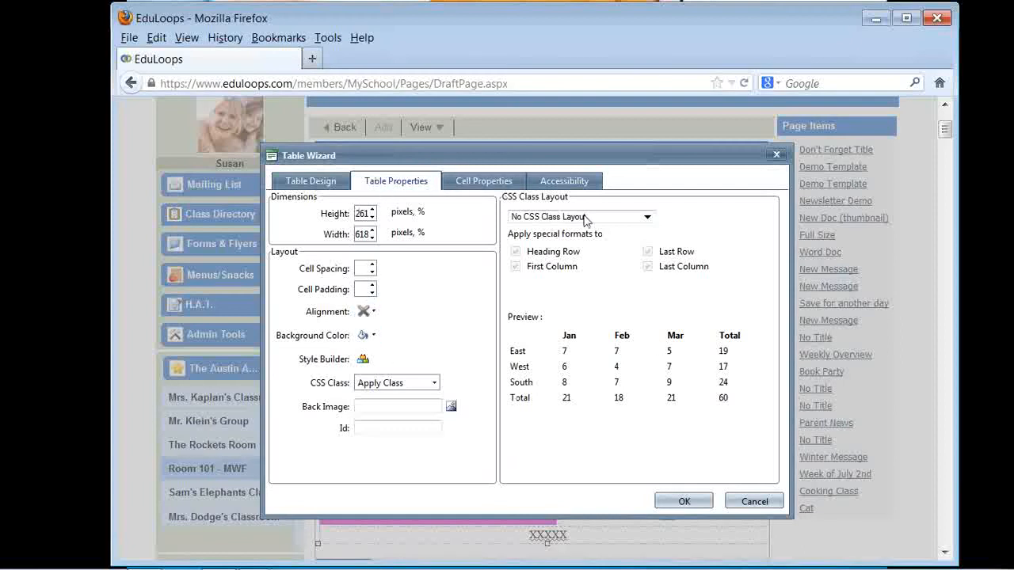
pyautogui.click(460, 185)
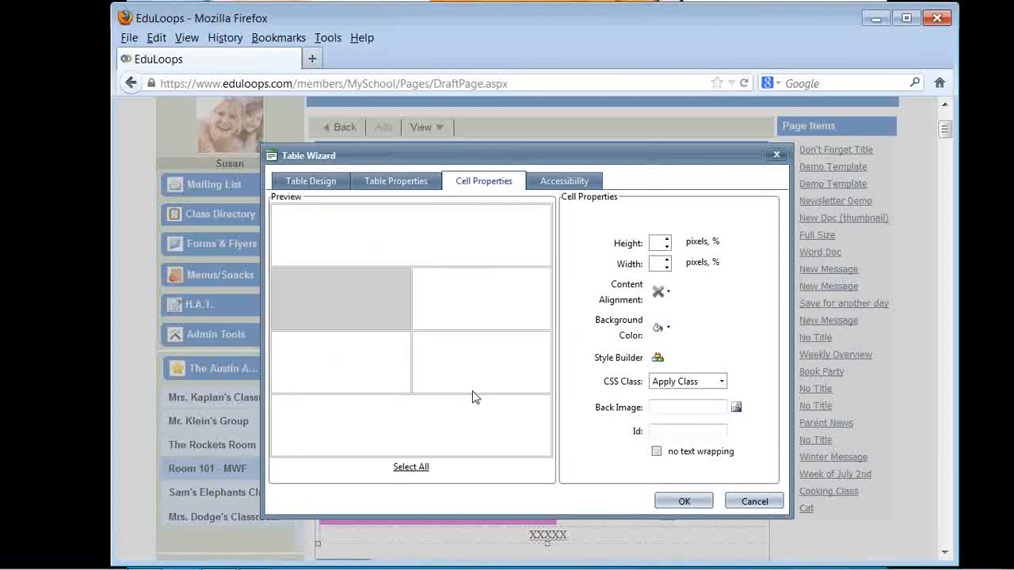
pyautogui.click(754, 502)
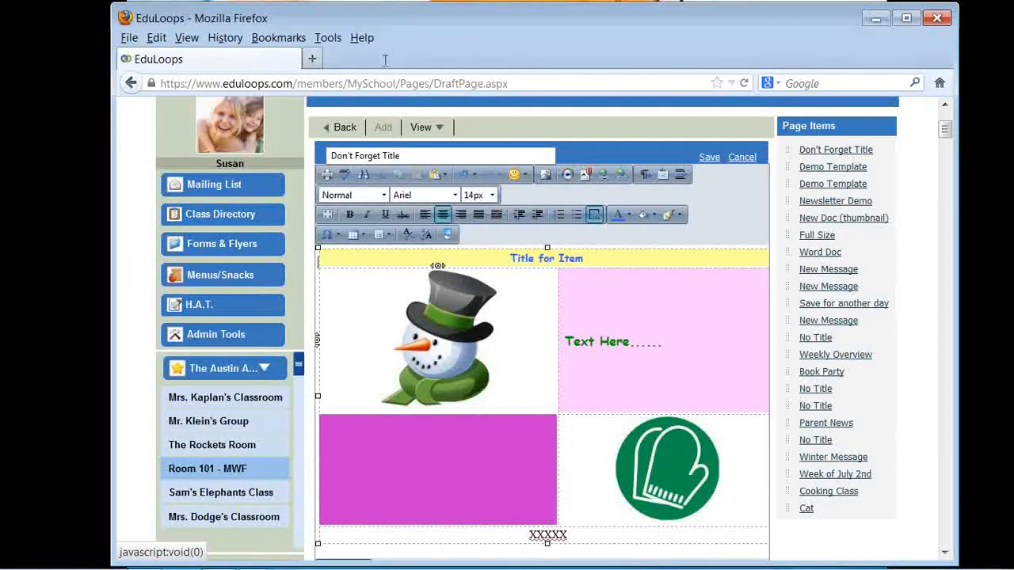
# - Save the edited "Don't Forget Title" draft item with its colored table
pyautogui.click(426, 126)
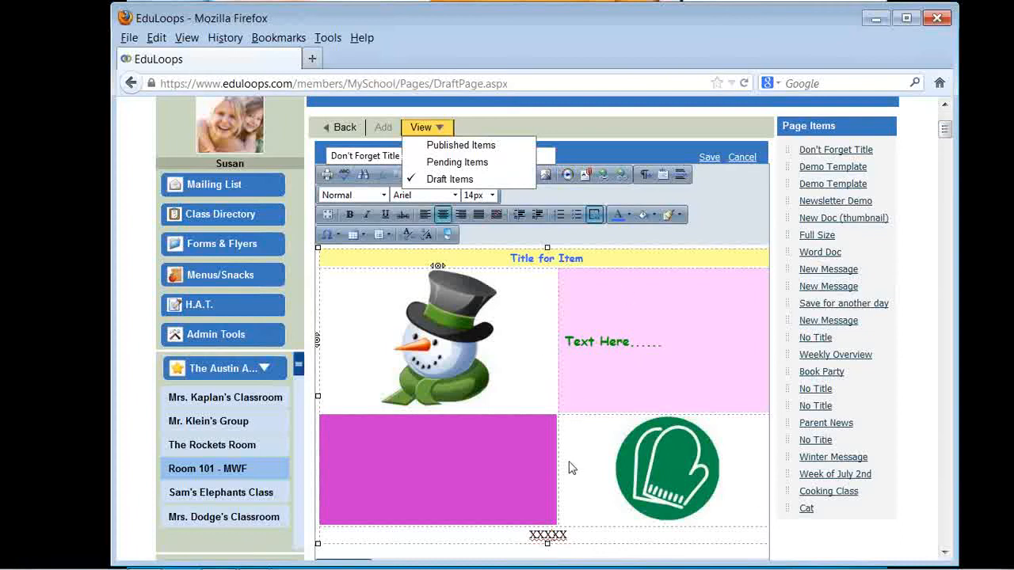
pyautogui.click(594, 473)
pyautogui.click(602, 356)
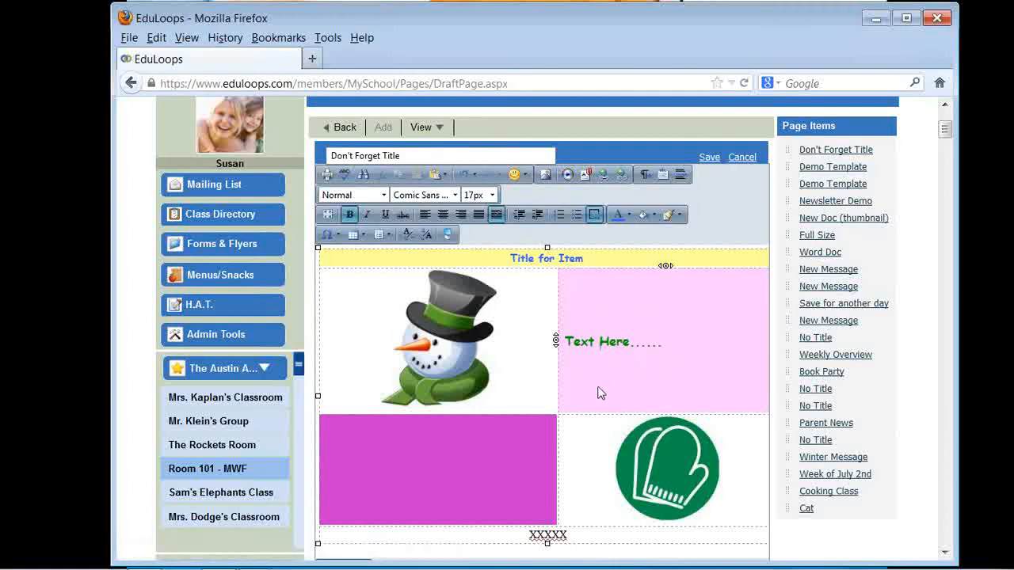
pyautogui.click(709, 157)
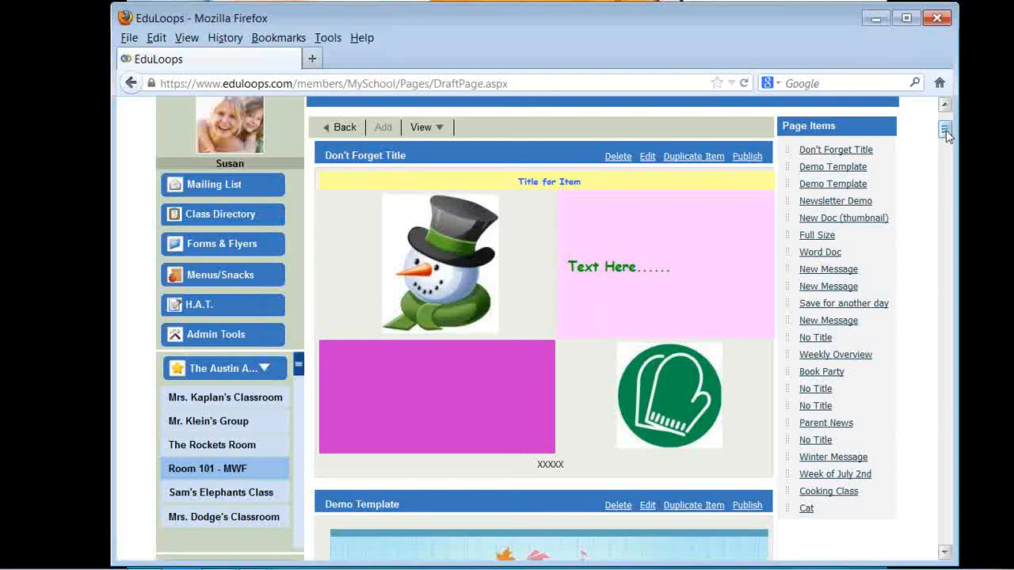
# - Switch to the Room 101 - MWF class page and look through its items, including the winter message, healthy snacks and weekly newsletter
pyautogui.moveTo(946, 129); pyautogui.dragTo(946, 119)
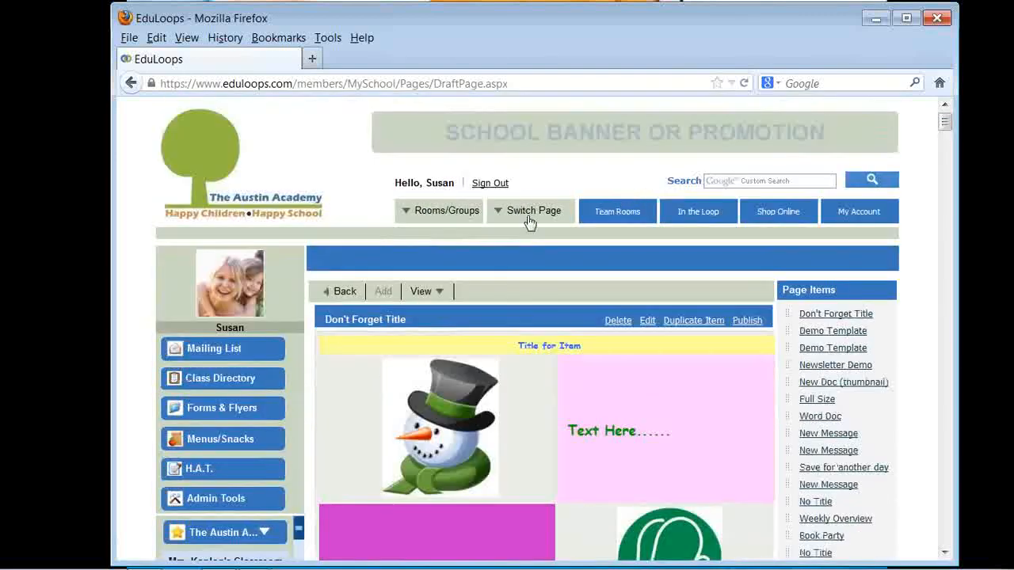
pyautogui.moveTo(530, 224)
pyautogui.click(522, 317)
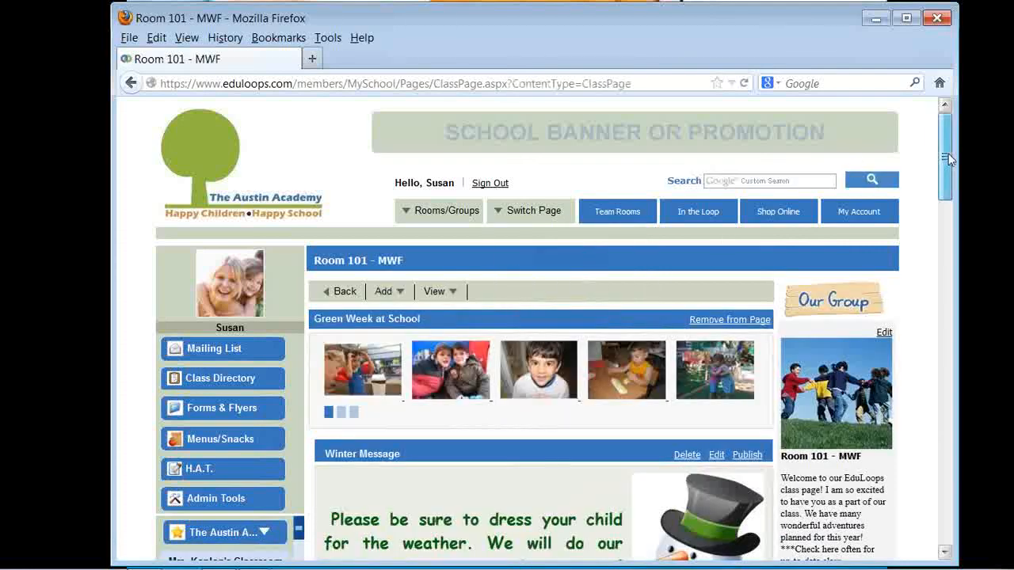
pyautogui.moveTo(948, 157); pyautogui.dragTo(943, 225)
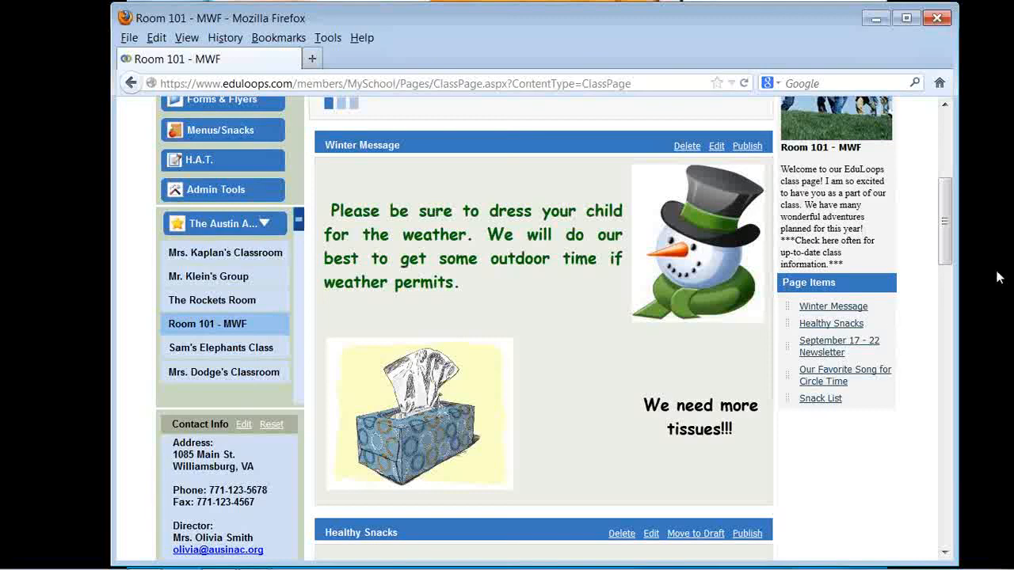
pyautogui.moveTo(950, 256); pyautogui.dragTo(955, 318)
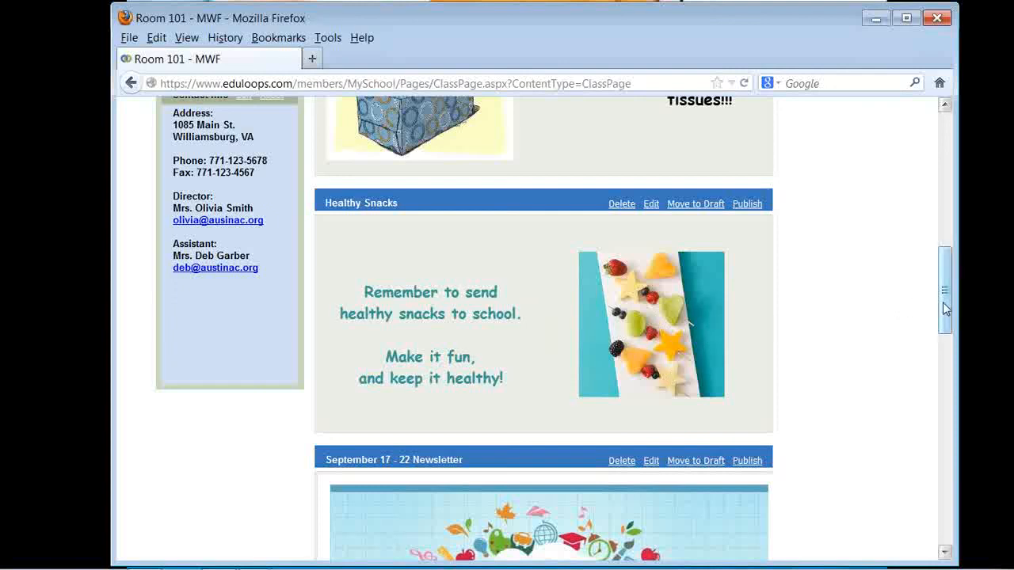
pyautogui.moveTo(943, 303)
pyautogui.mouseDown()
pyautogui.moveTo(945, 356)
pyautogui.moveTo(964, 398)
pyautogui.mouseUp()
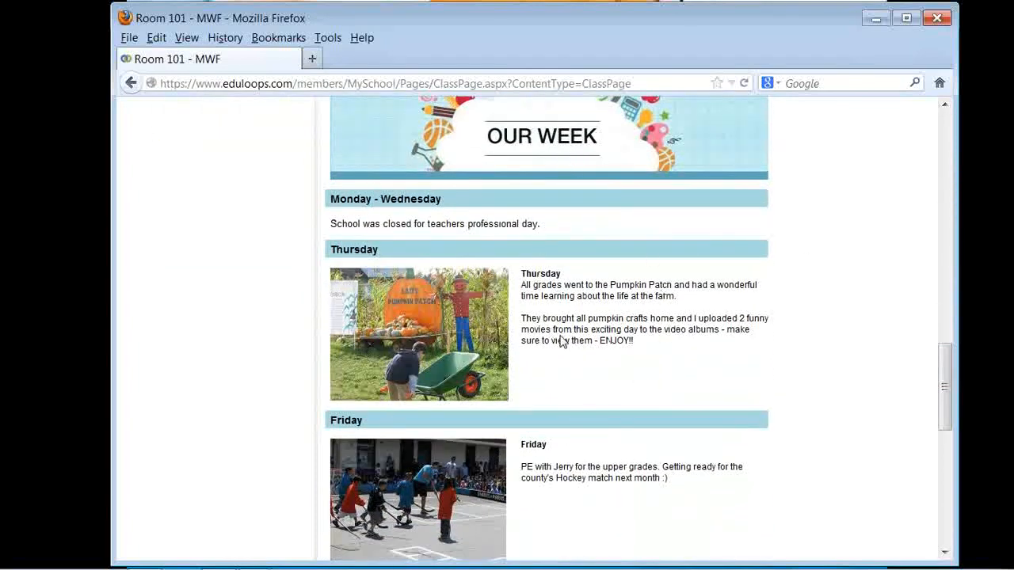
pyautogui.moveTo(947, 389)
pyautogui.mouseDown()
pyautogui.moveTo(957, 492)
pyautogui.moveTo(918, 227)
pyautogui.moveTo(935, 225)
pyautogui.mouseUp()
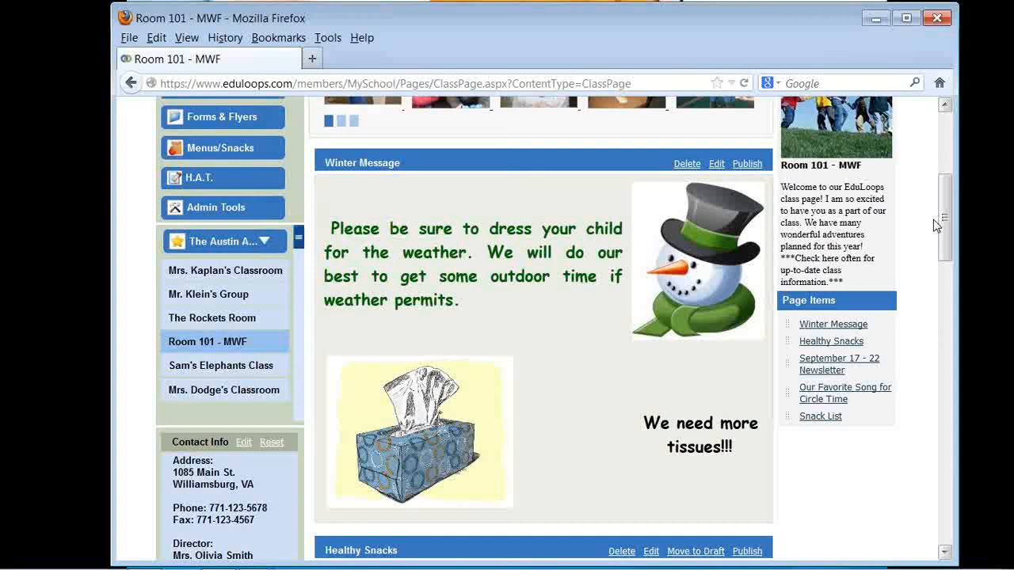
pyautogui.scroll(4, 657, 299)
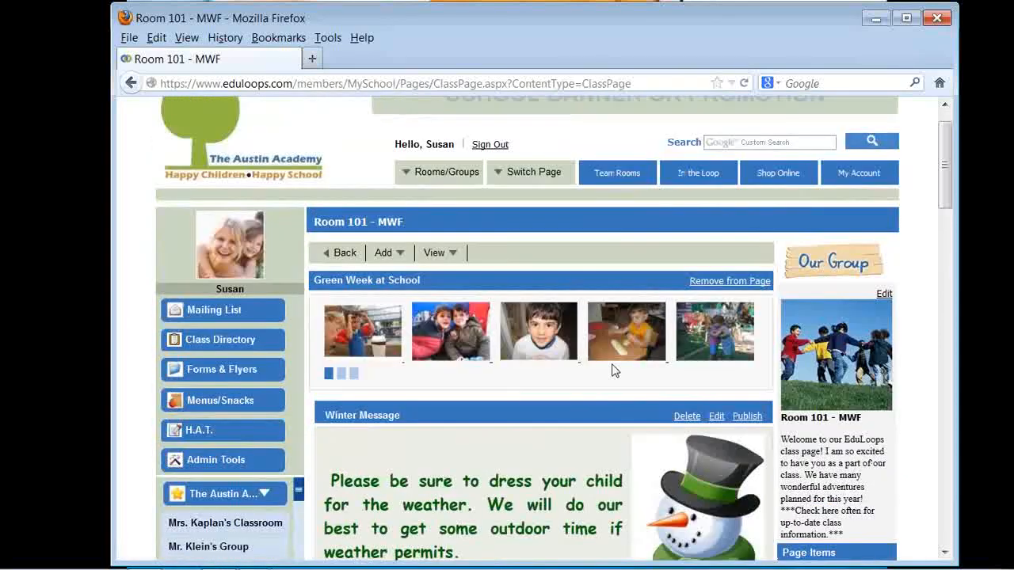
pyautogui.hotkey('alt', 'Tab')
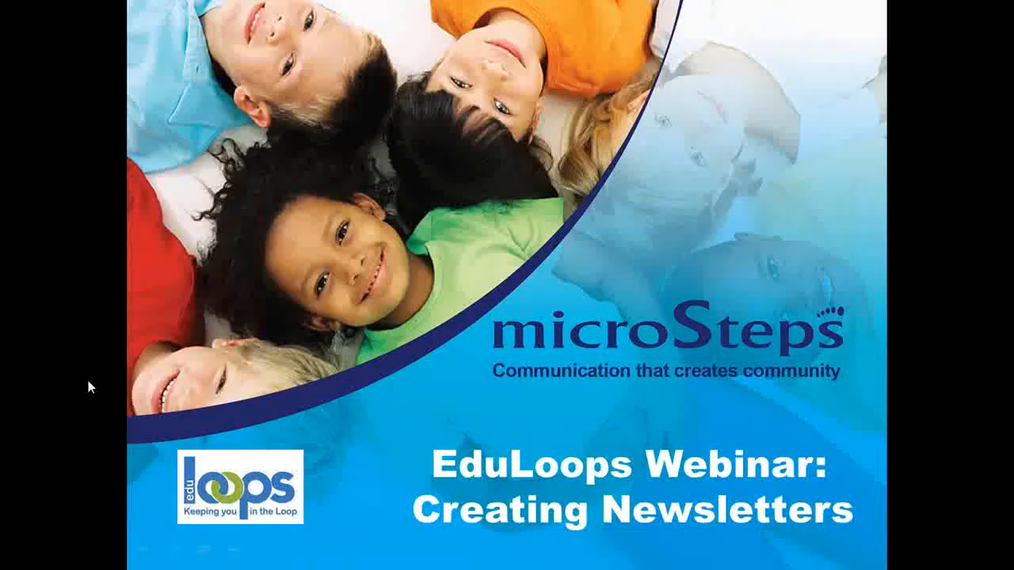
pyautogui.click(233, 556)
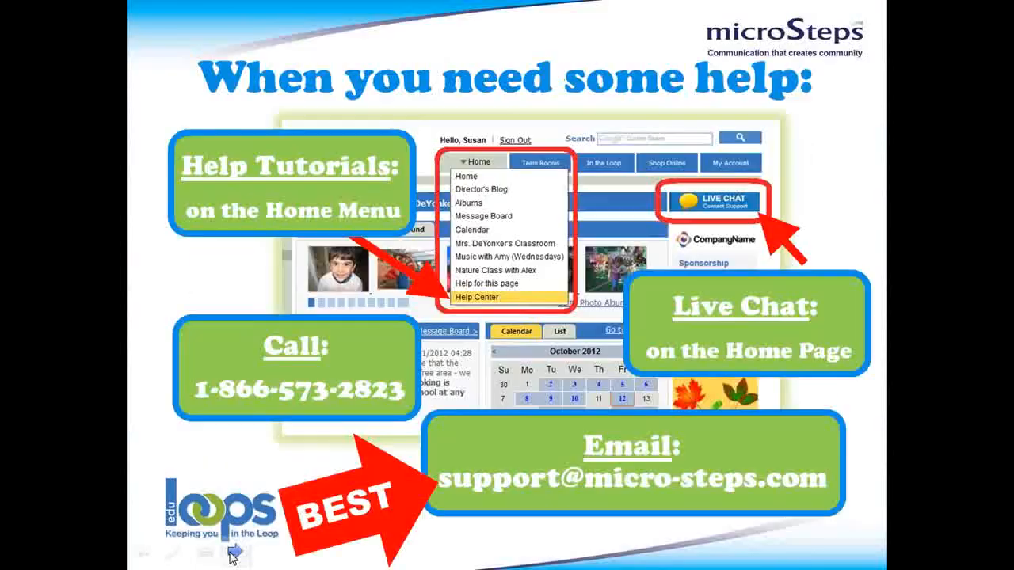